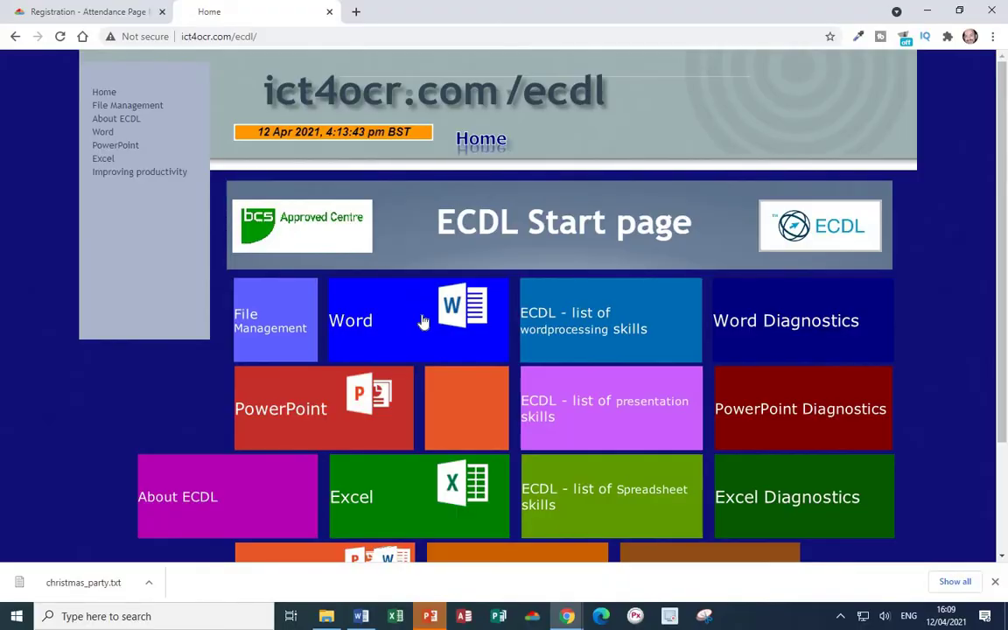
- Open Word Lesson 13 on ict4ocr and view the Christmas party 'Text for memo' in Notepad
click(423, 322)
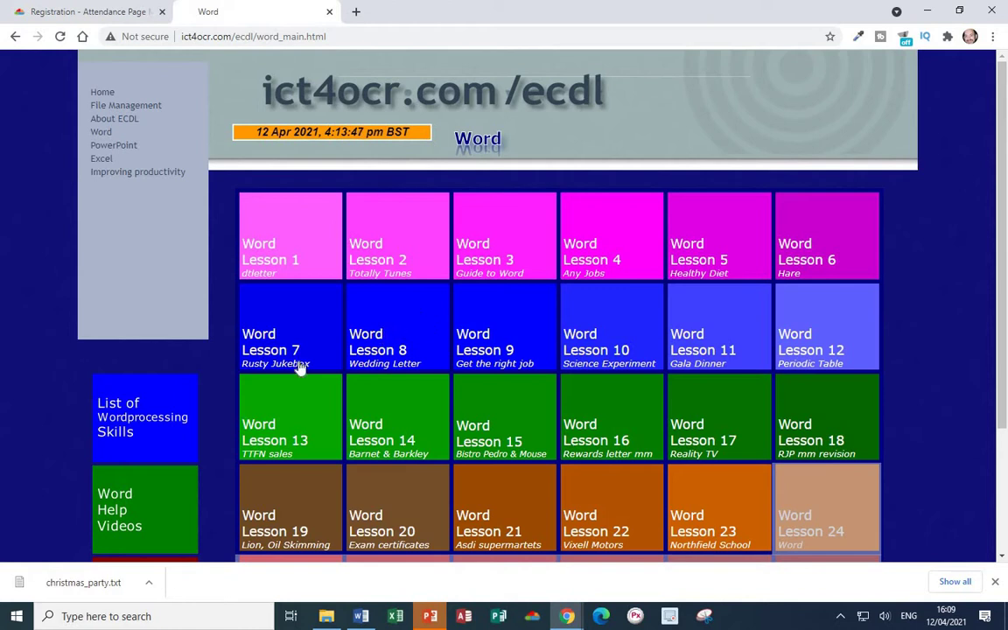
click(259, 425)
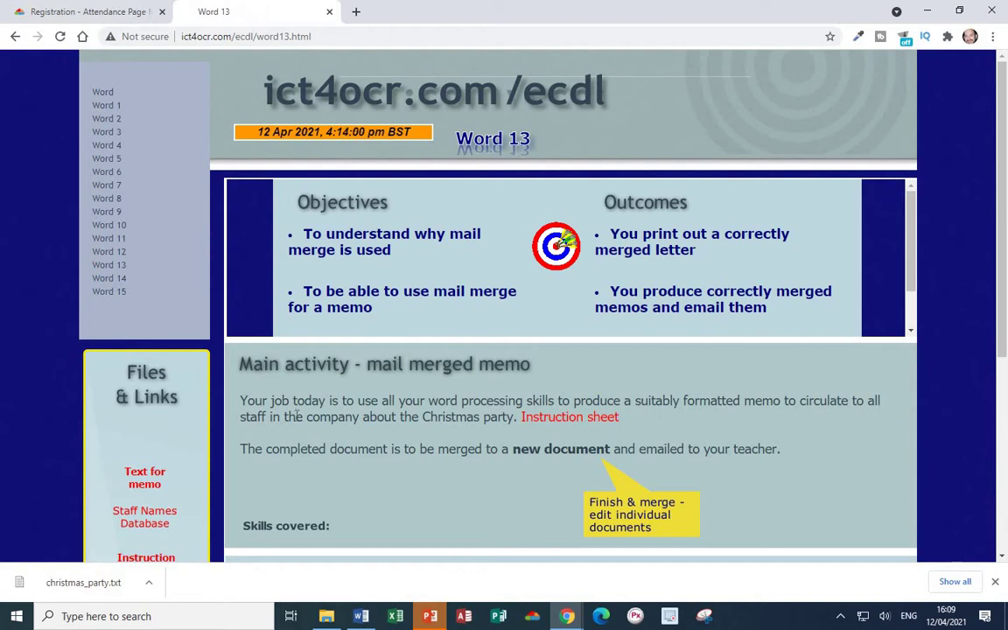
click(145, 480)
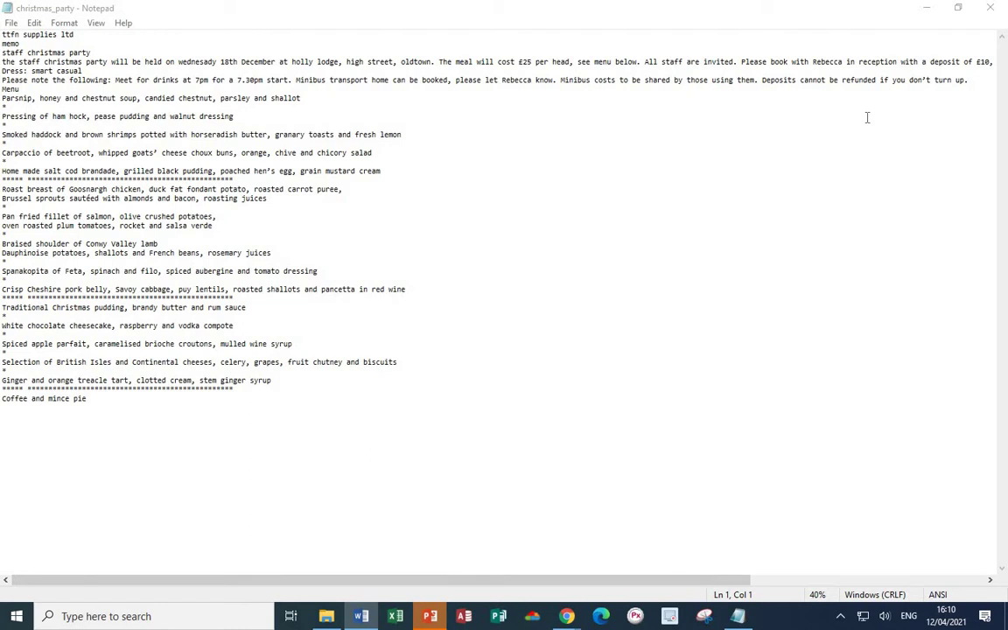
click(926, 8)
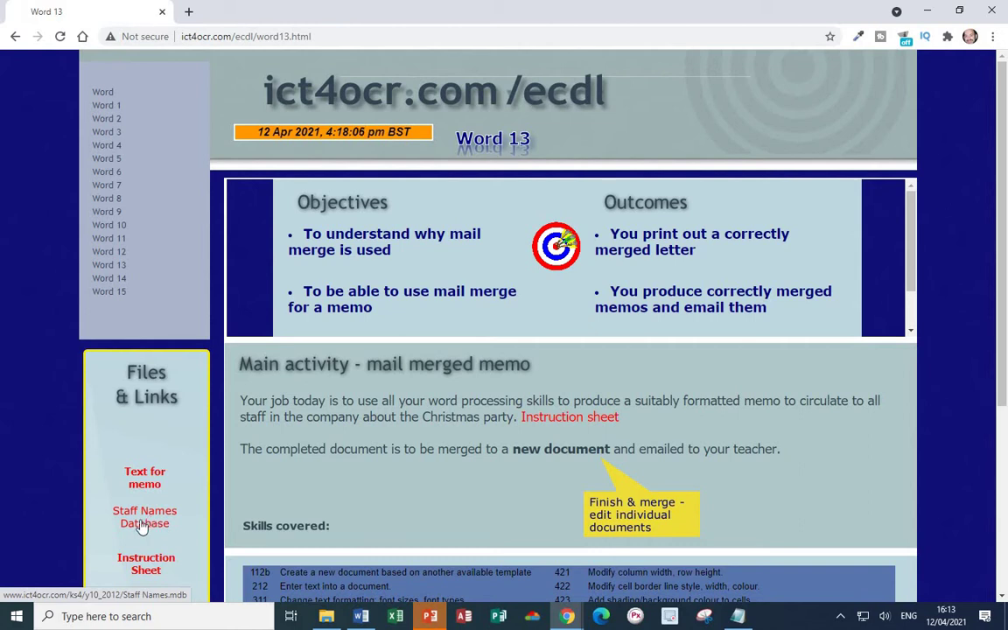
- Create a blank Access desktop database named Staff Names
click(464, 616)
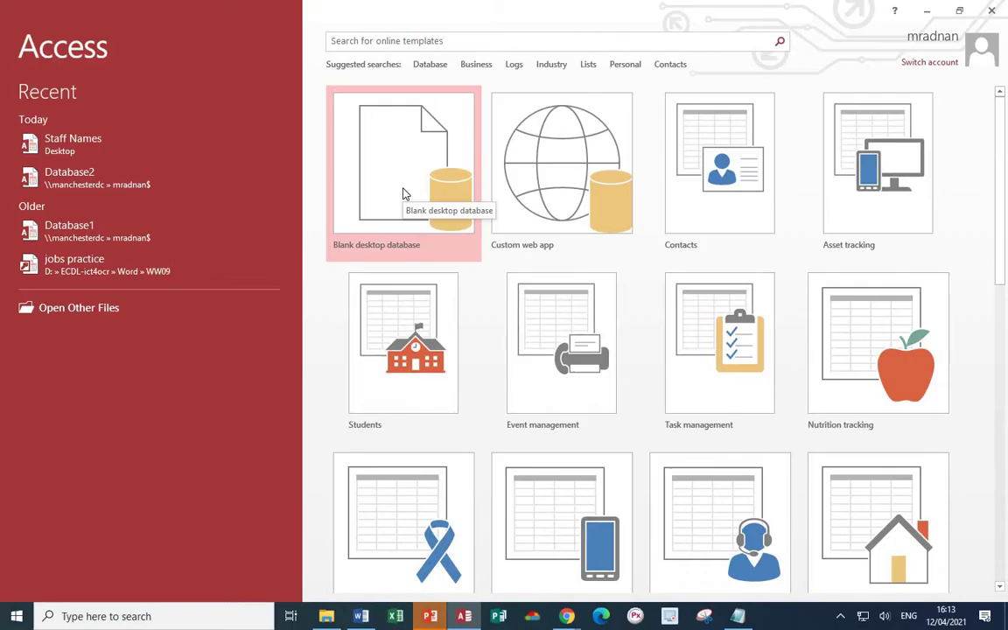
click(404, 195)
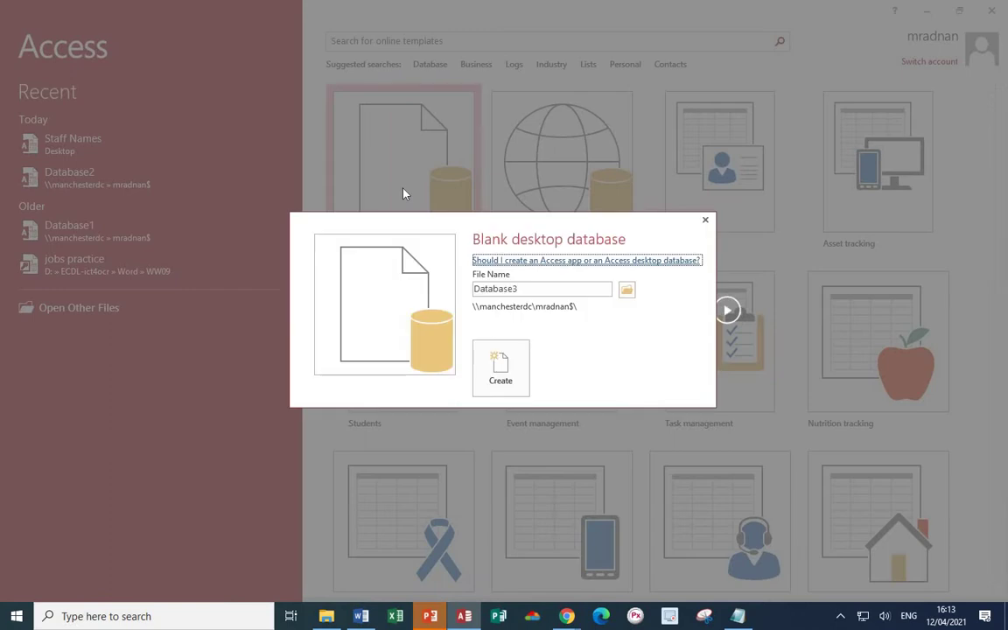
drag(473, 289, 531, 288)
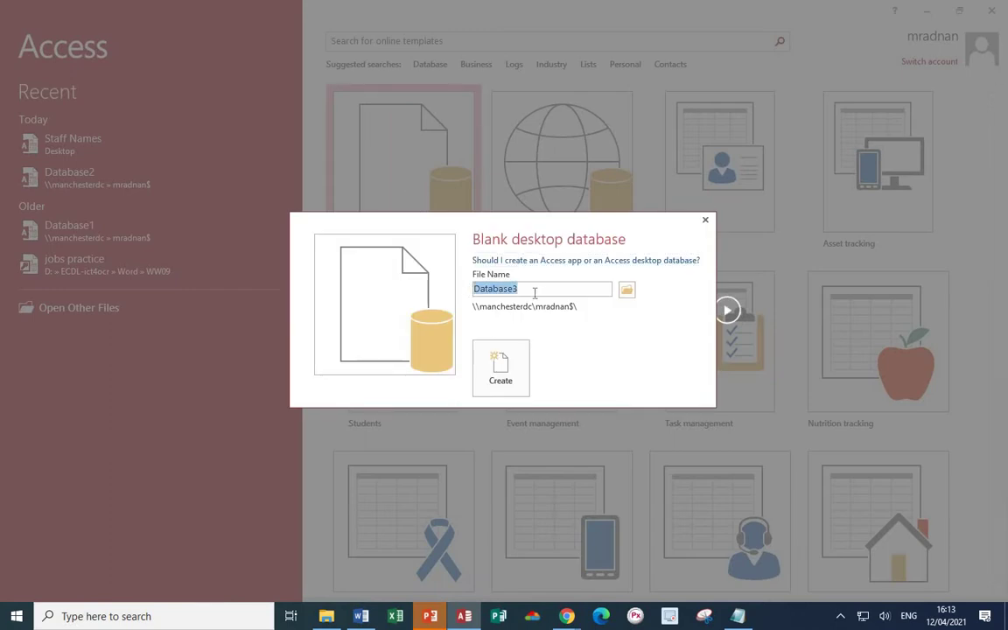
text(St)
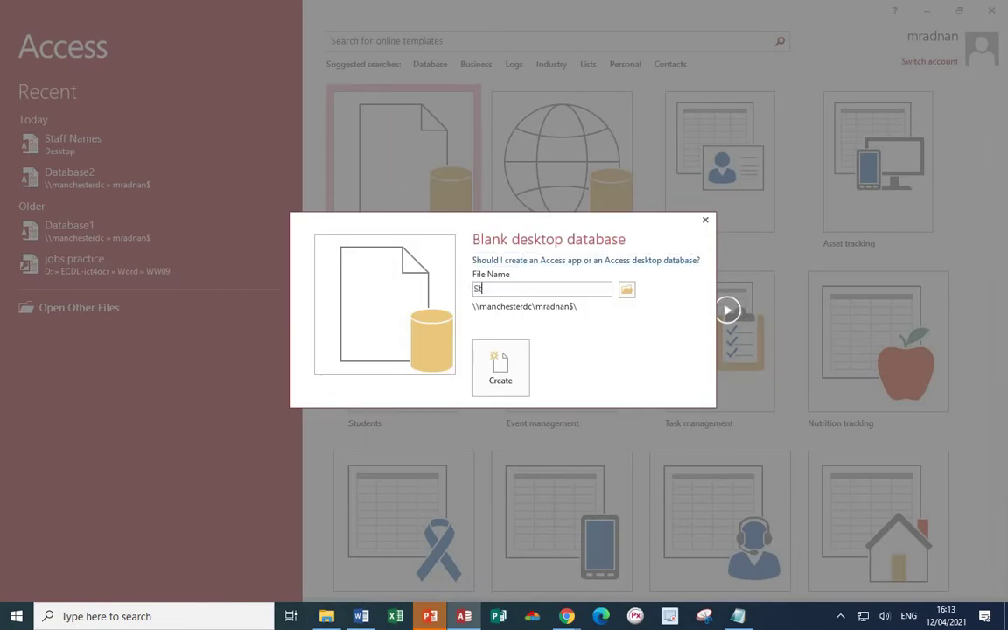
text(aff Names)
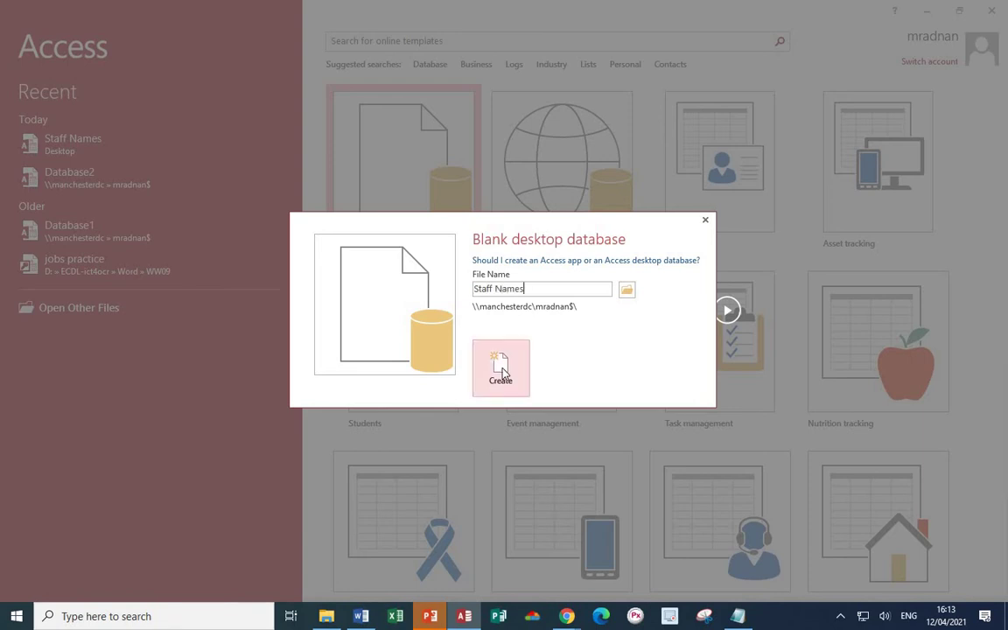
click(501, 370)
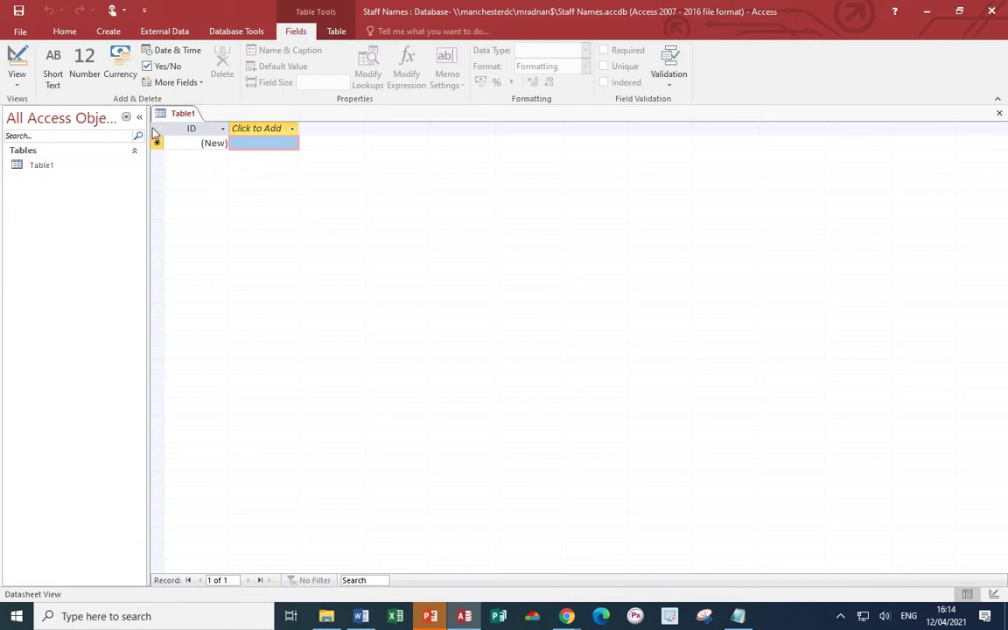
- Switch Table1 to Design View and save it as Names
click(16, 88)
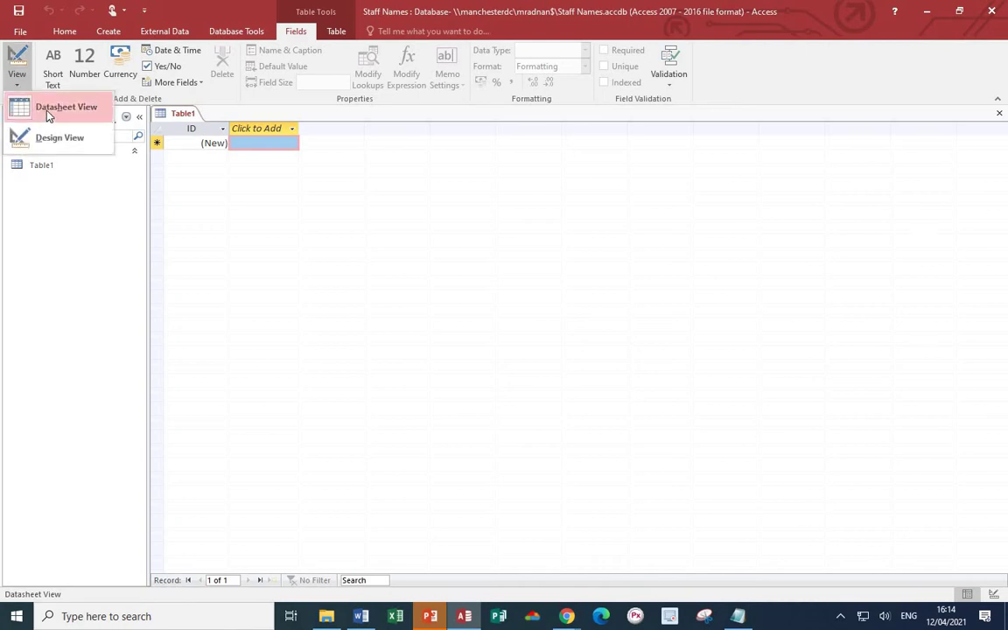
click(42, 101)
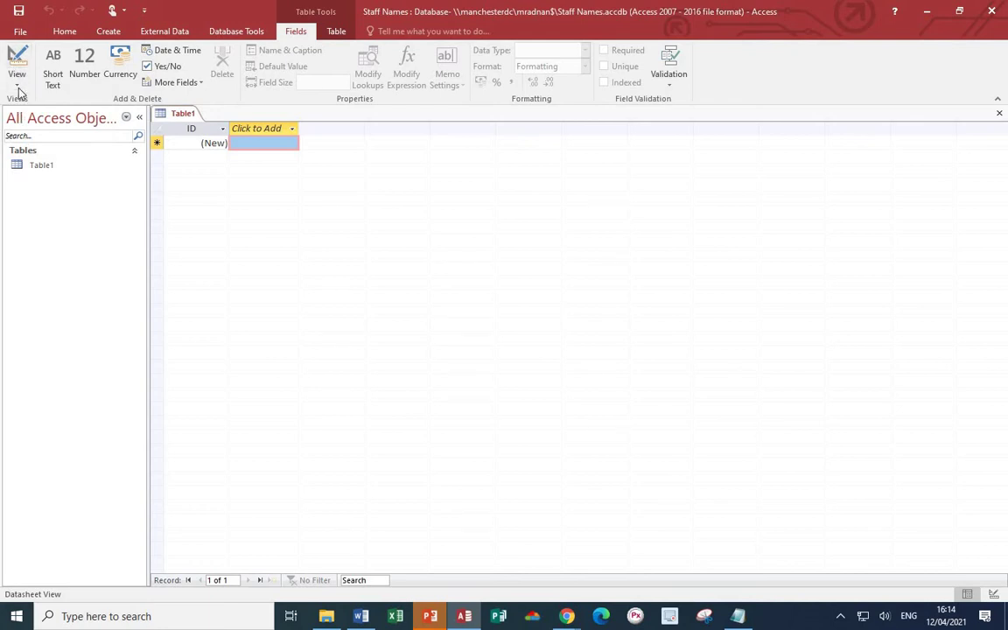
click(20, 91)
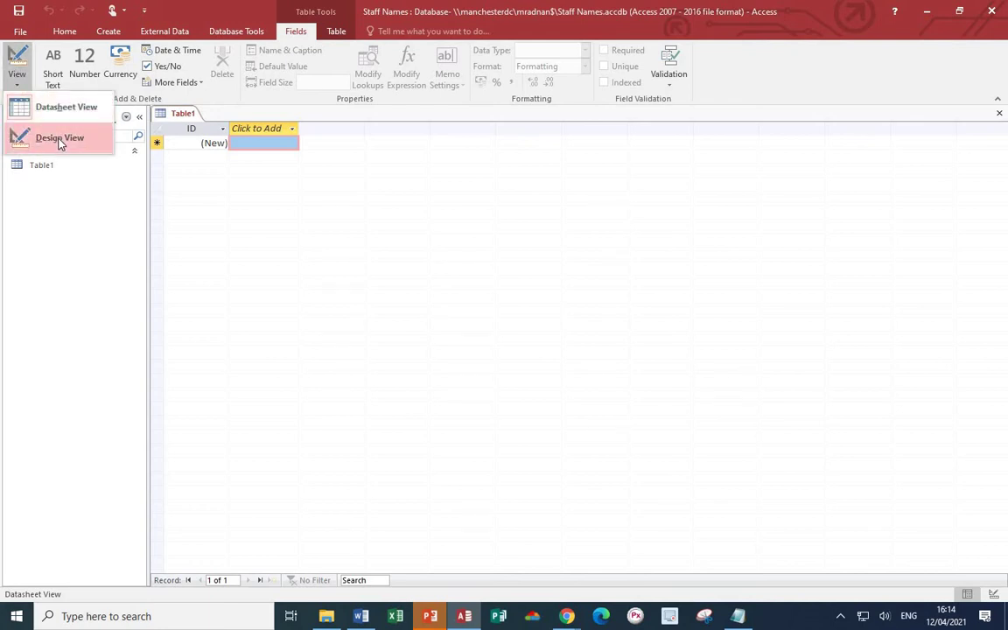
click(59, 140)
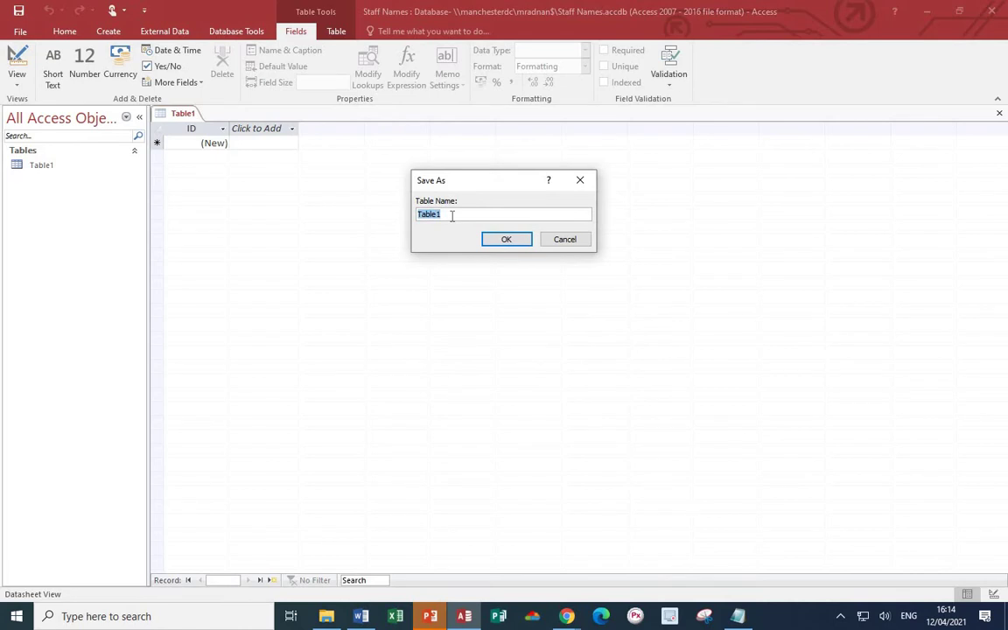
text(Names)
click(506, 239)
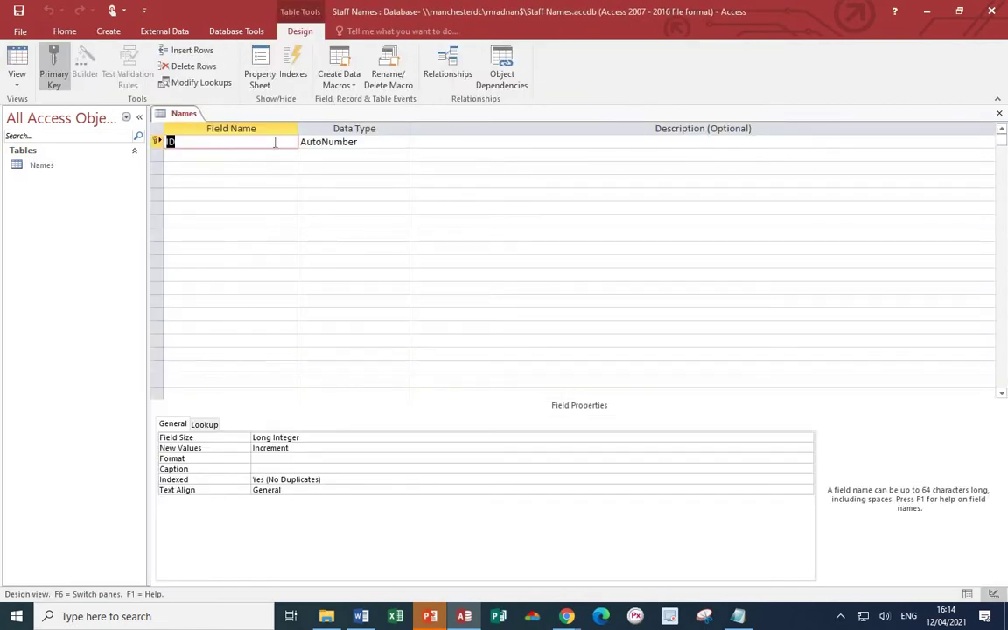
- Add Forename and Surname Short Text fields after ID, then return to Datasheet View
click(219, 155)
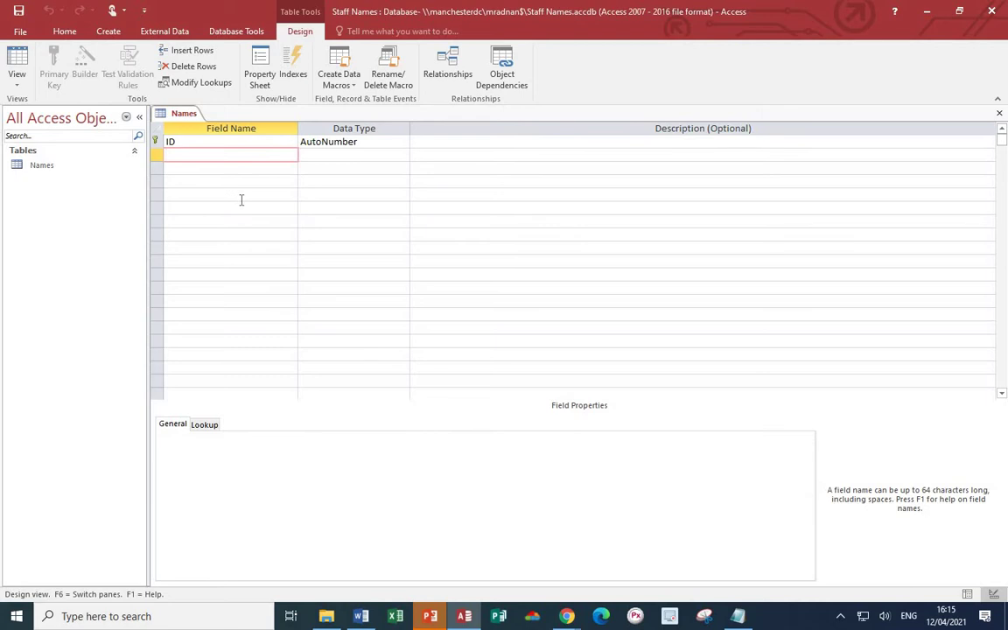
text(Fore)
text(name)
key(Tab)
key(Tab)
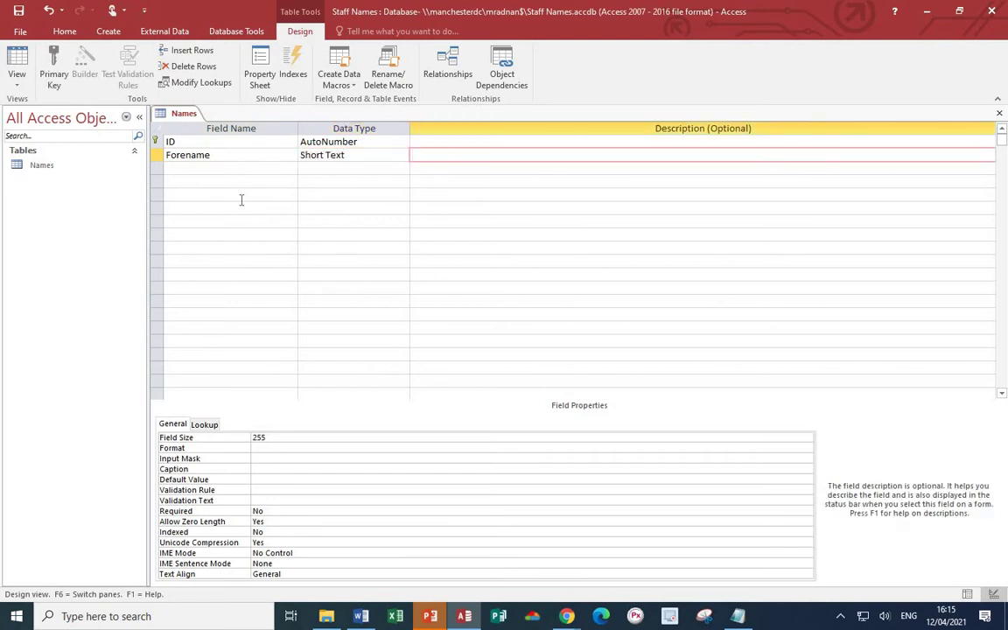
key(Tab)
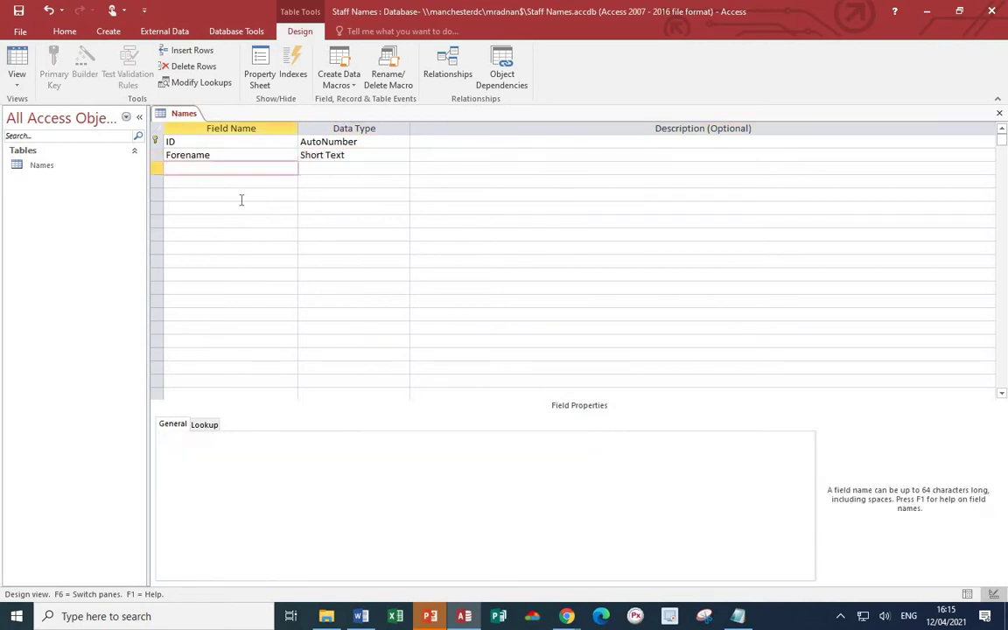
text(Surname)
key(Tab)
key(Tab)
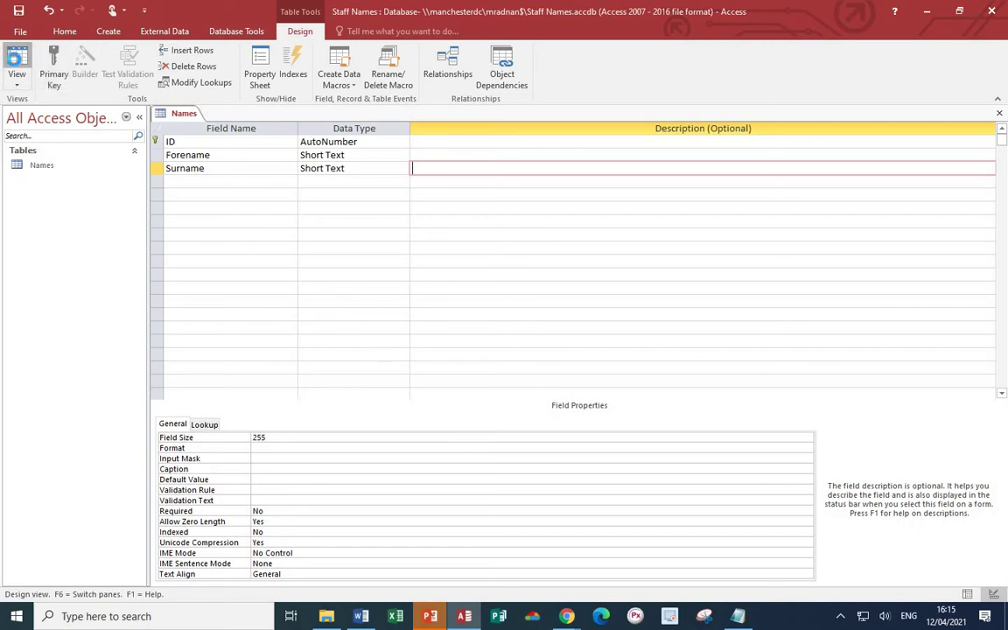
click(16, 63)
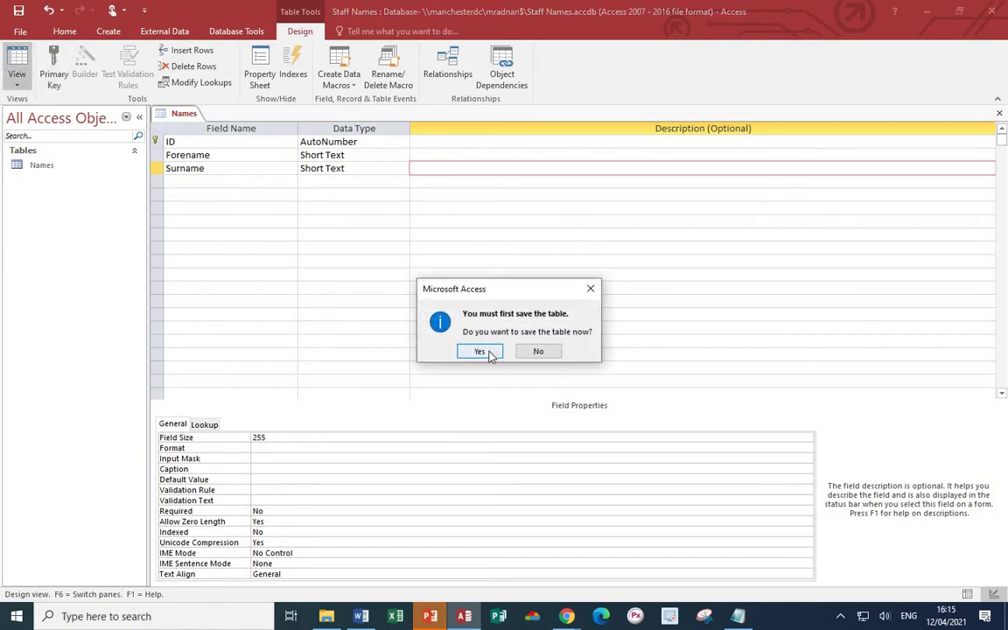
- Save the Names table and enter the first staff member's forename and surname
click(483, 352)
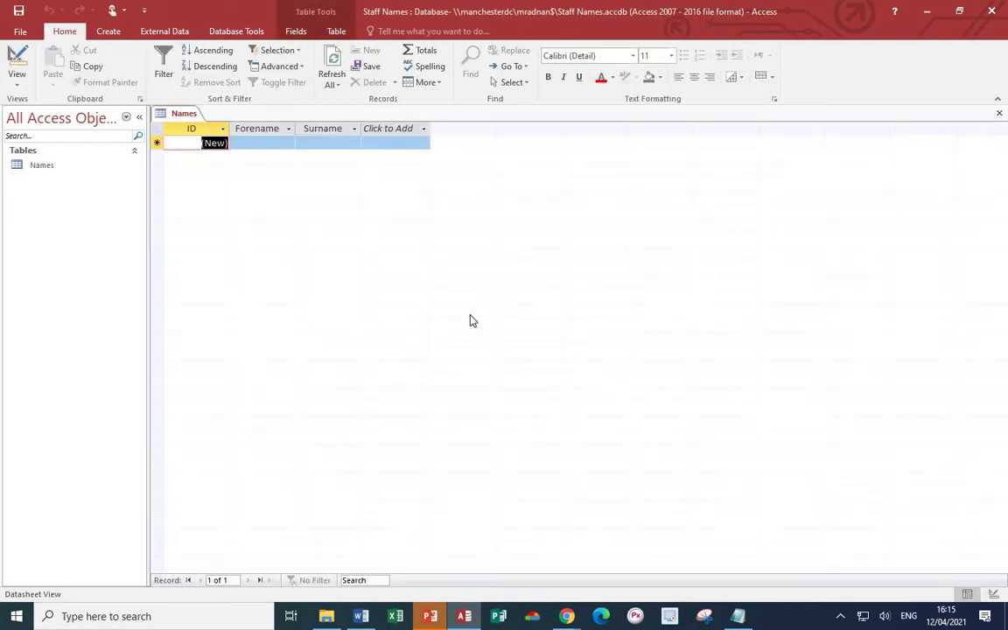
click(256, 147)
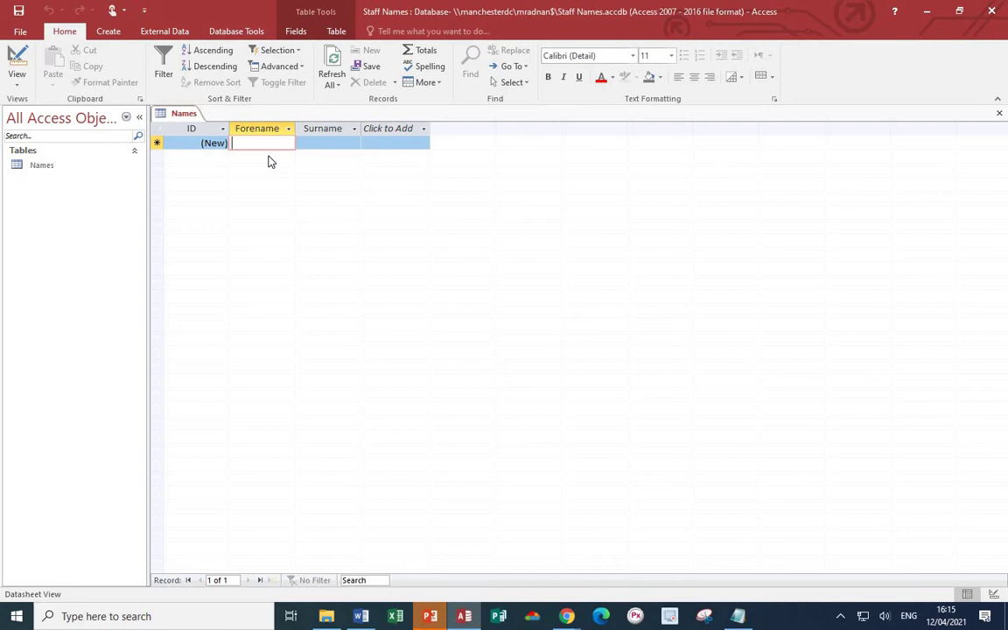
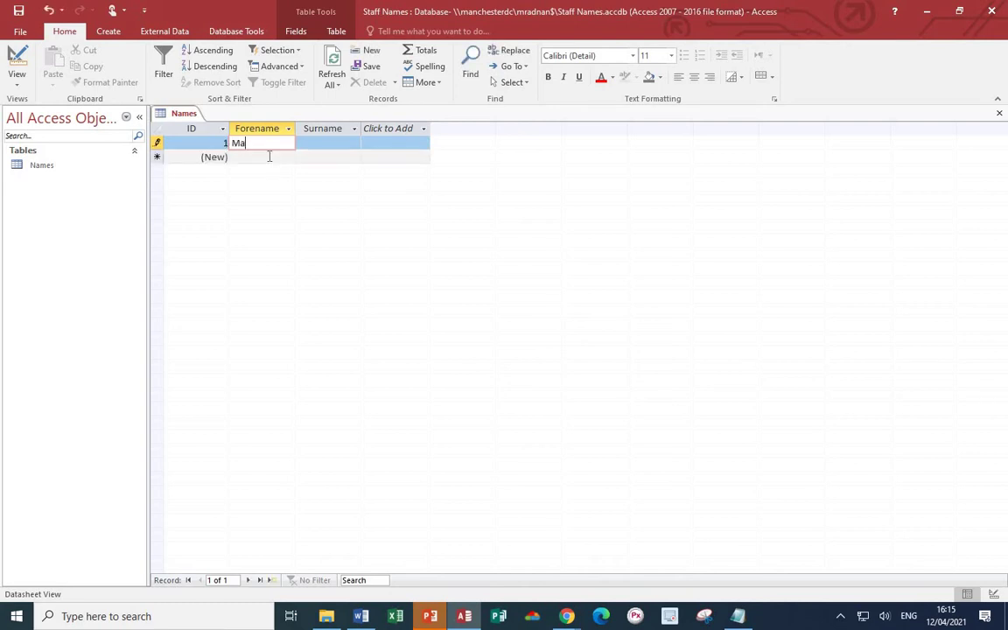
key(Tab)
key(Tab)
key(Tab)
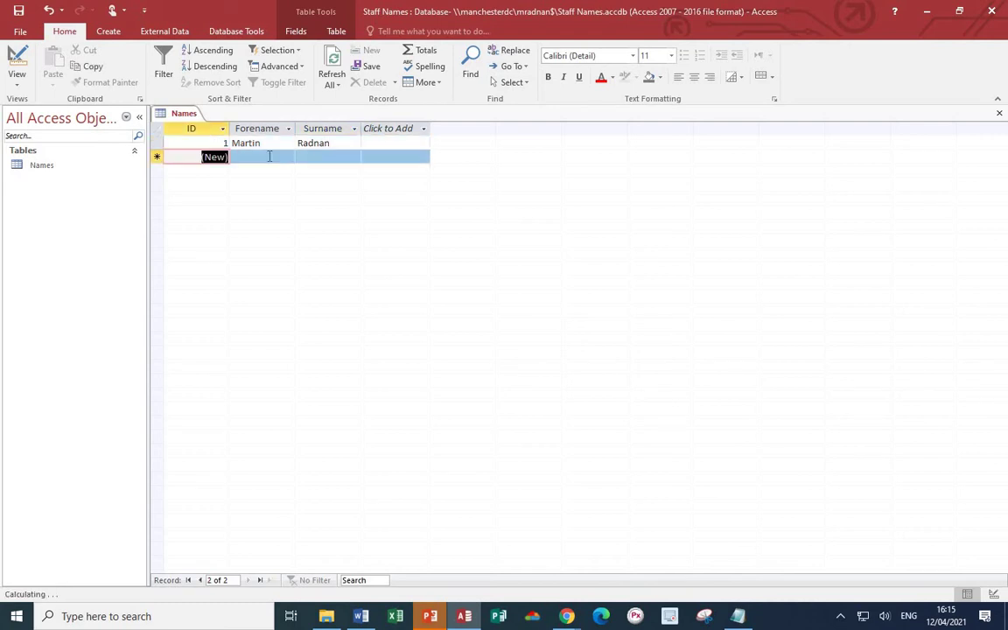
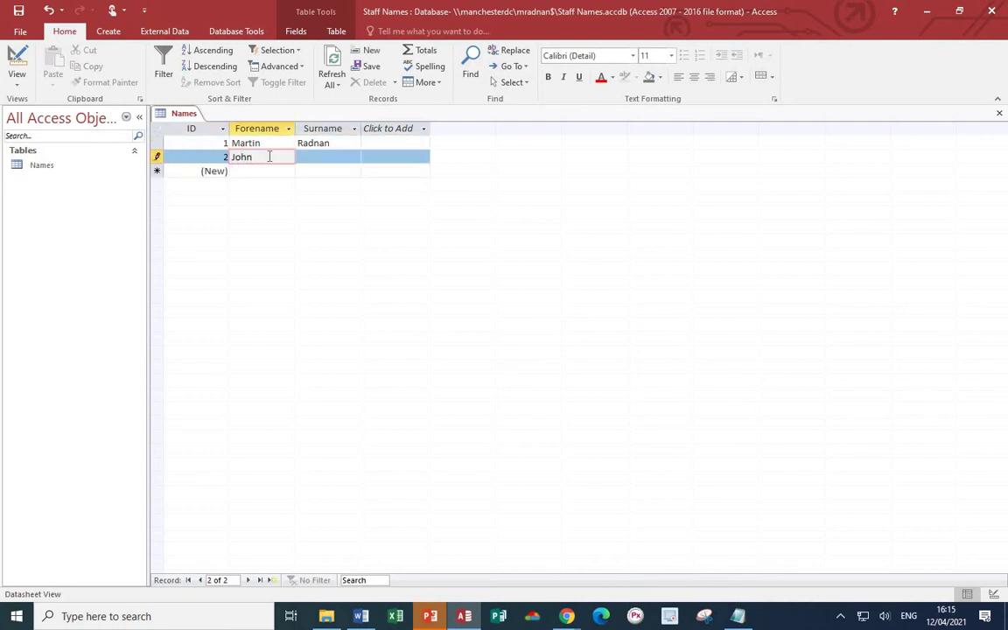
- Enter forenames and surnames for the second and third staff members
key(Tab)
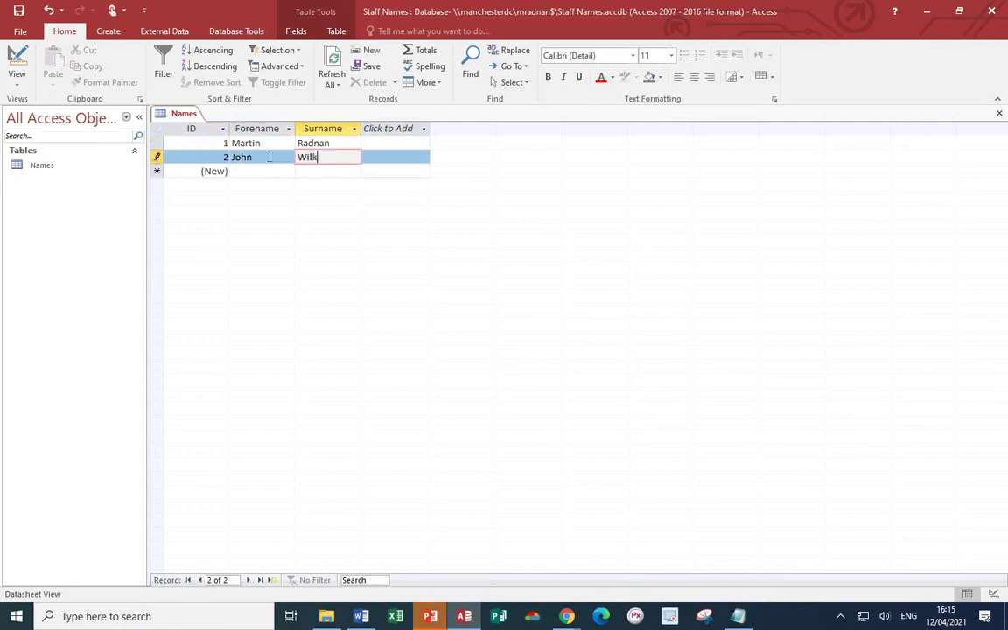
key(Tab)
key(Tab)
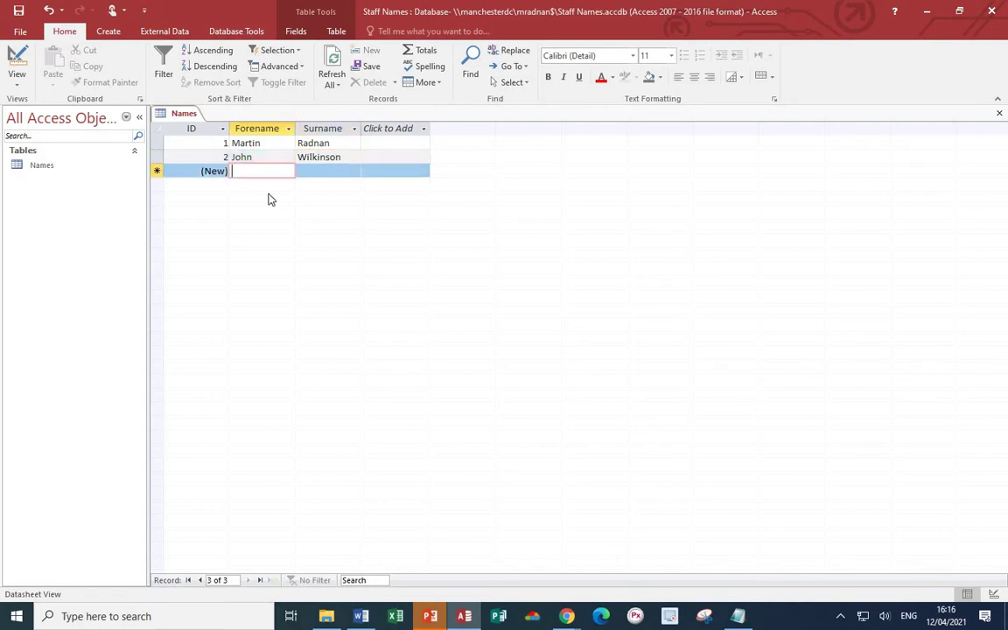
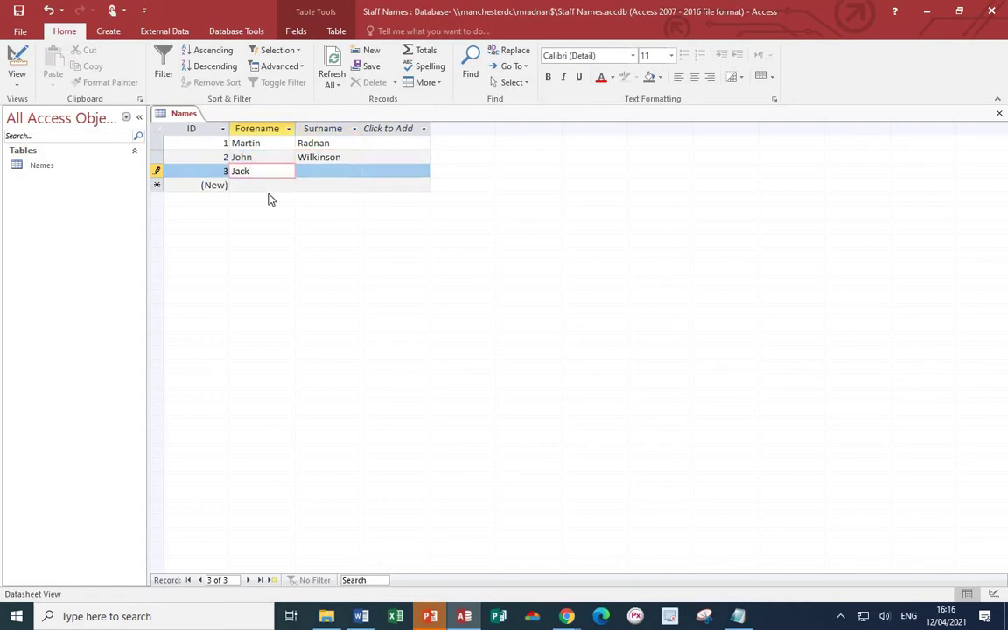
key(Tab)
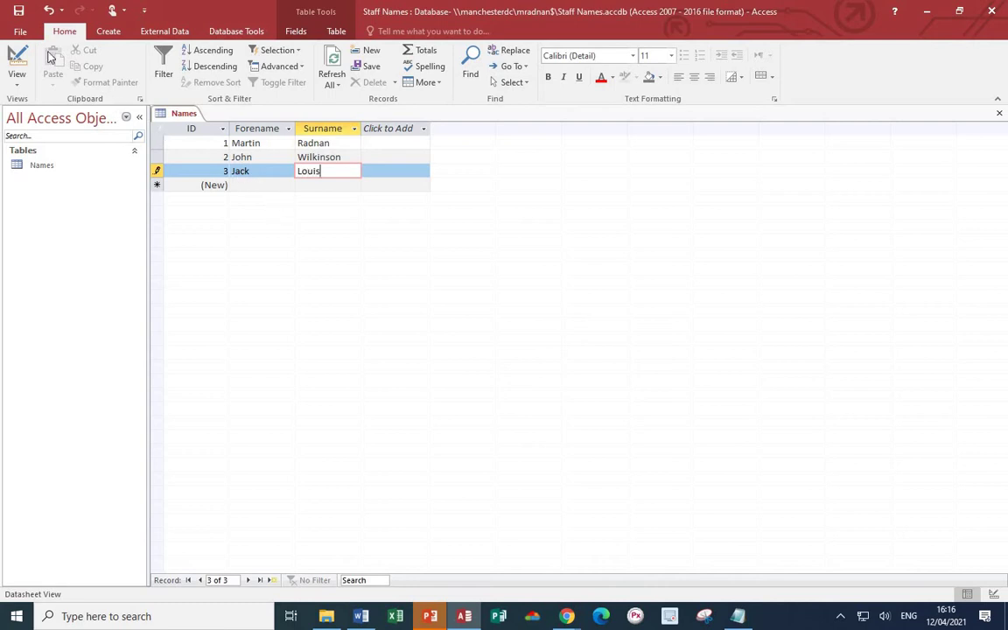
- Save the database to the Desktop as Staff Names1 and close Access
click(20, 32)
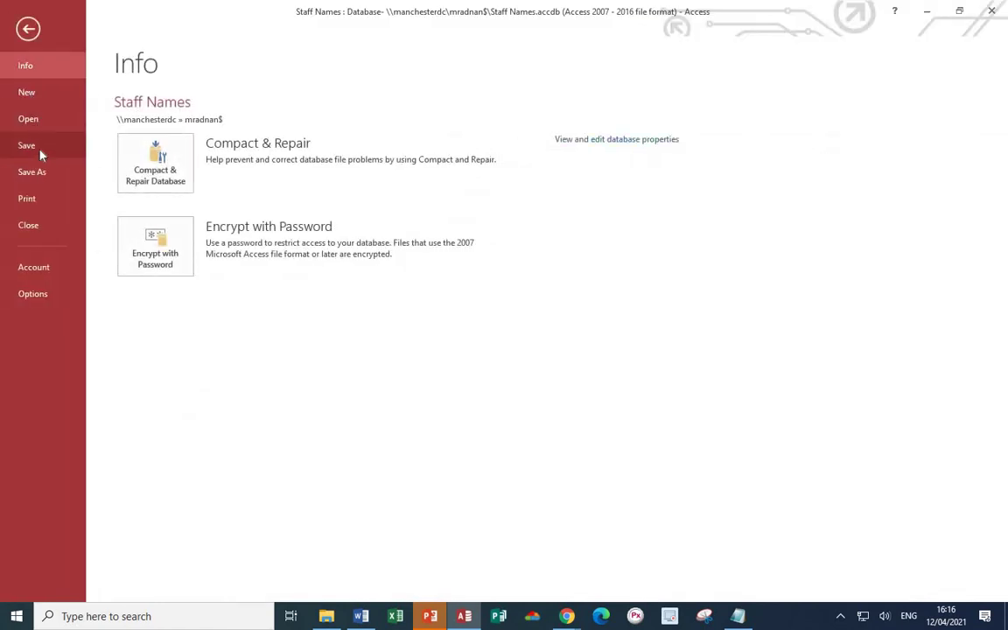
click(26, 146)
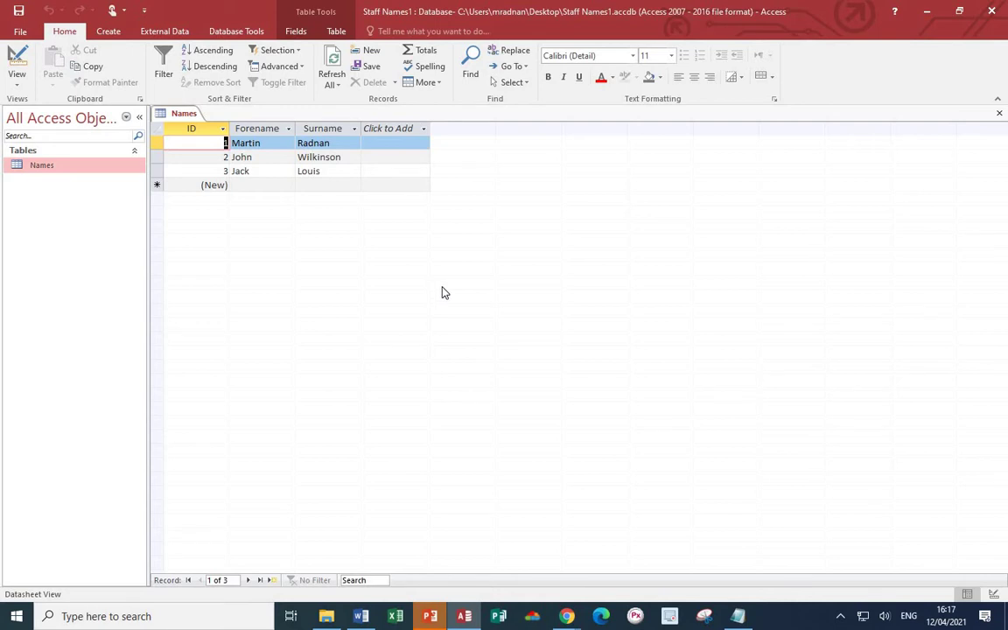
click(993, 11)
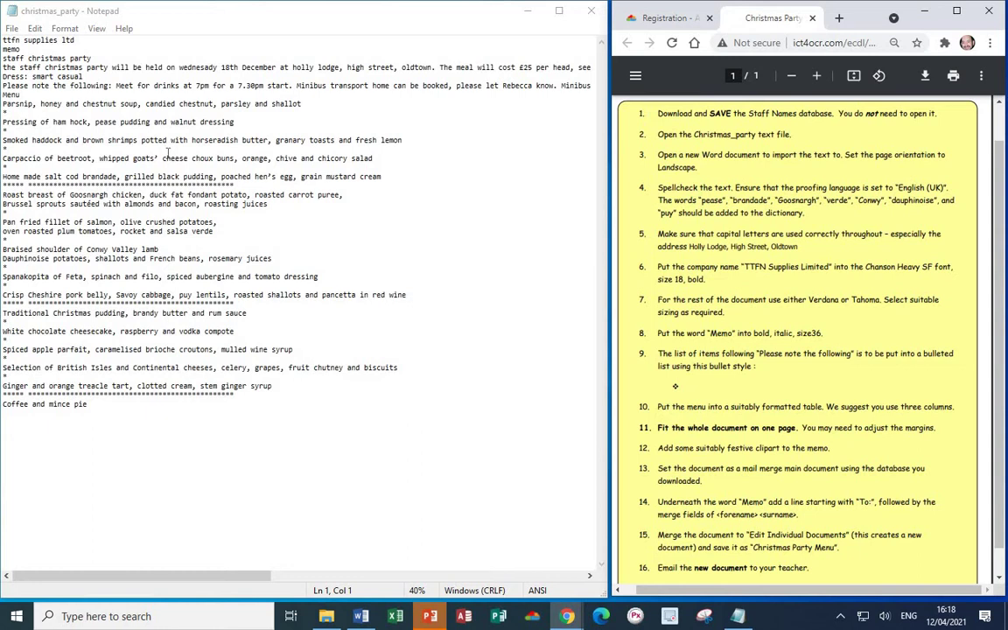
- In a new Word document, choose Text from File, filtered to Text Files, selecting christmas_party
click(360, 616)
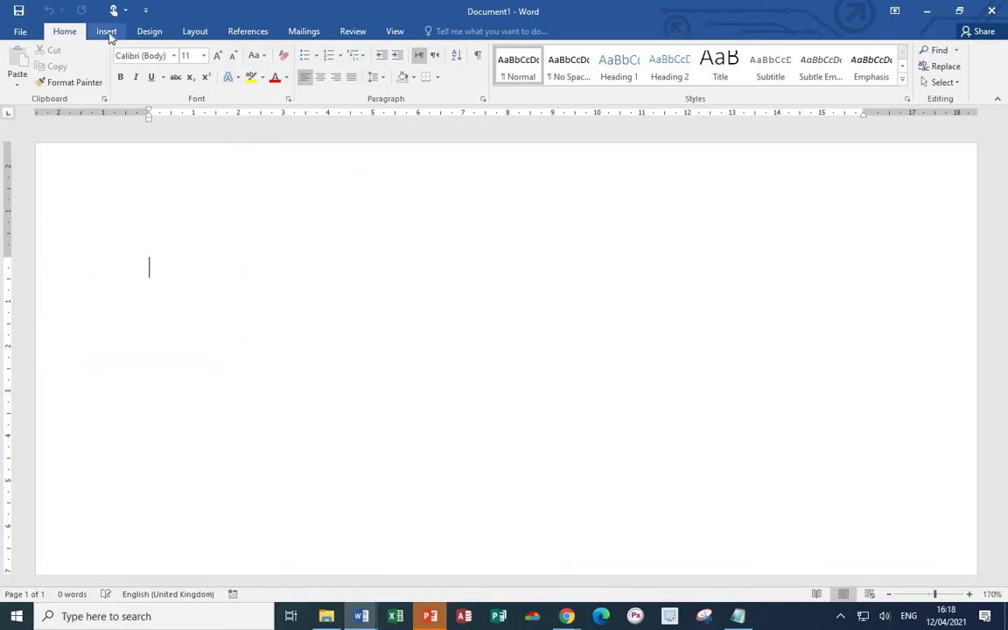
click(106, 32)
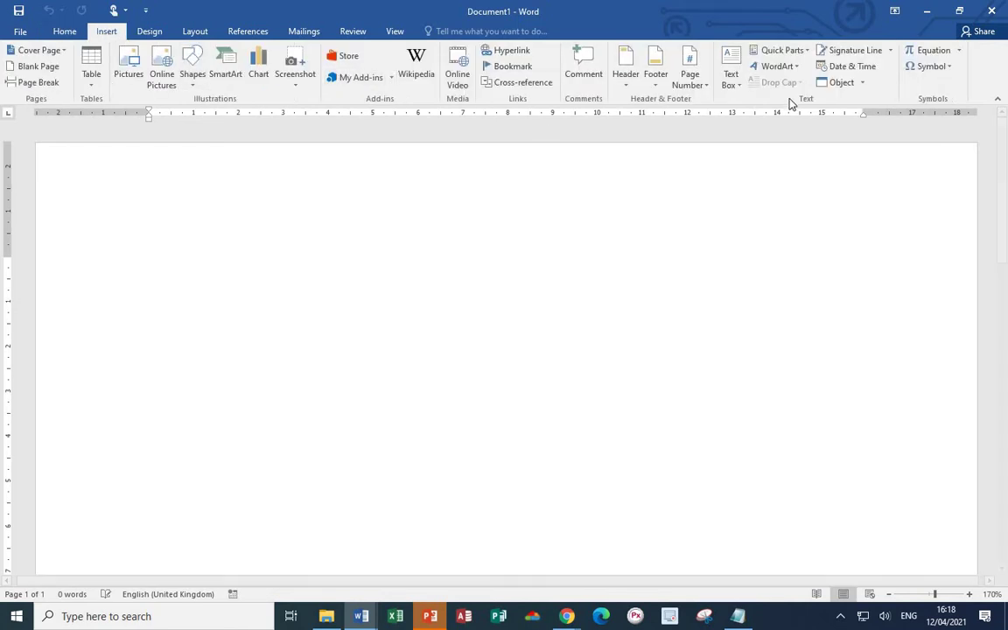
click(862, 83)
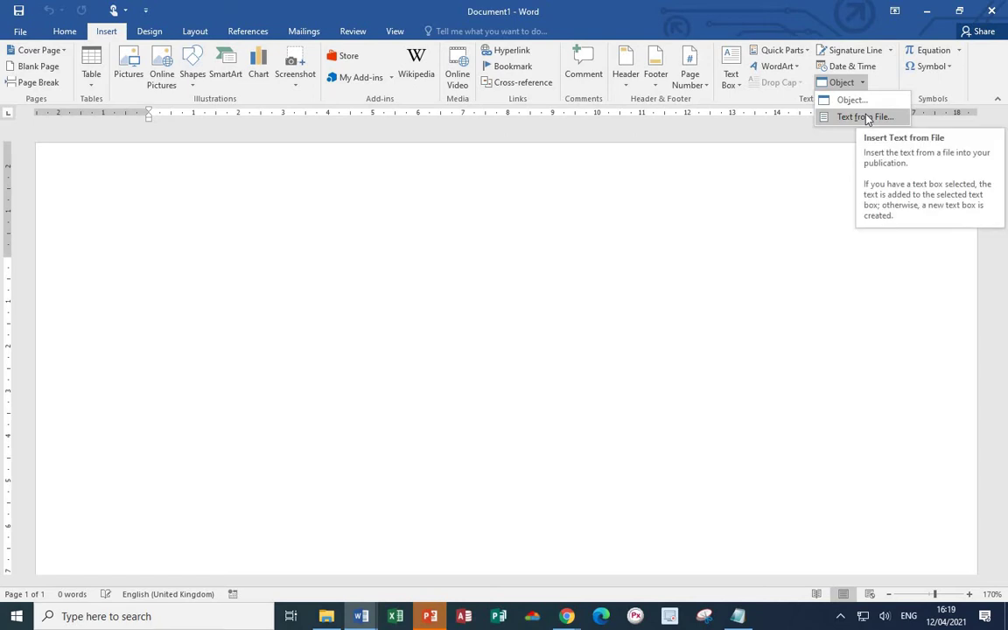
click(865, 117)
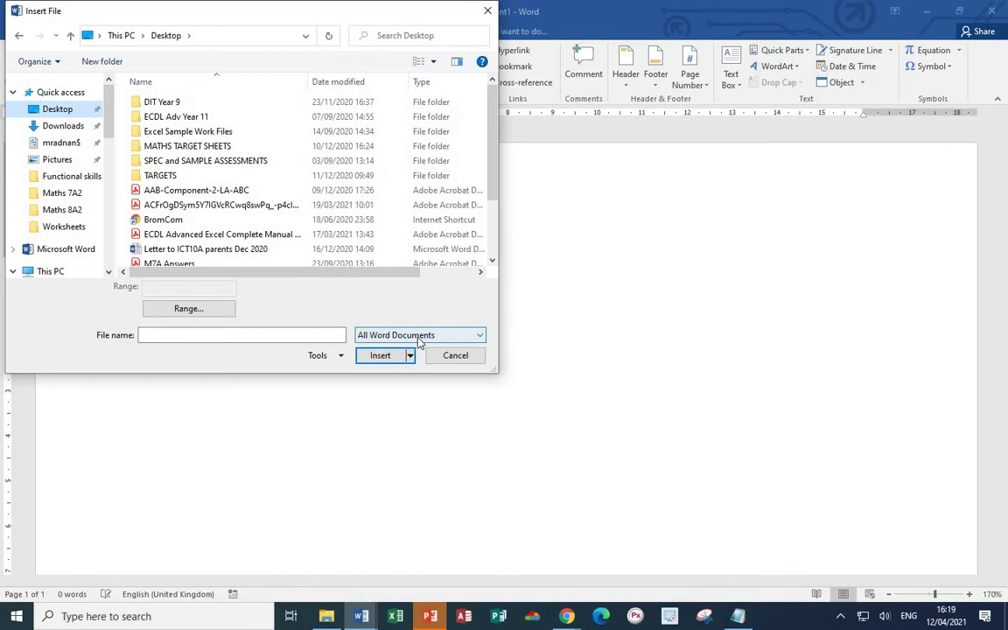
click(480, 336)
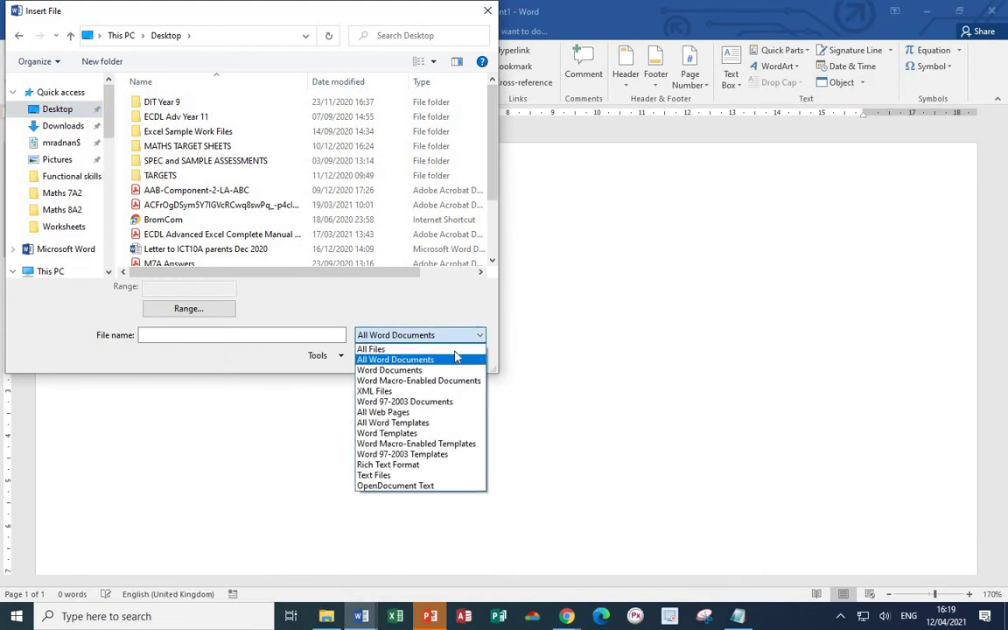
click(416, 475)
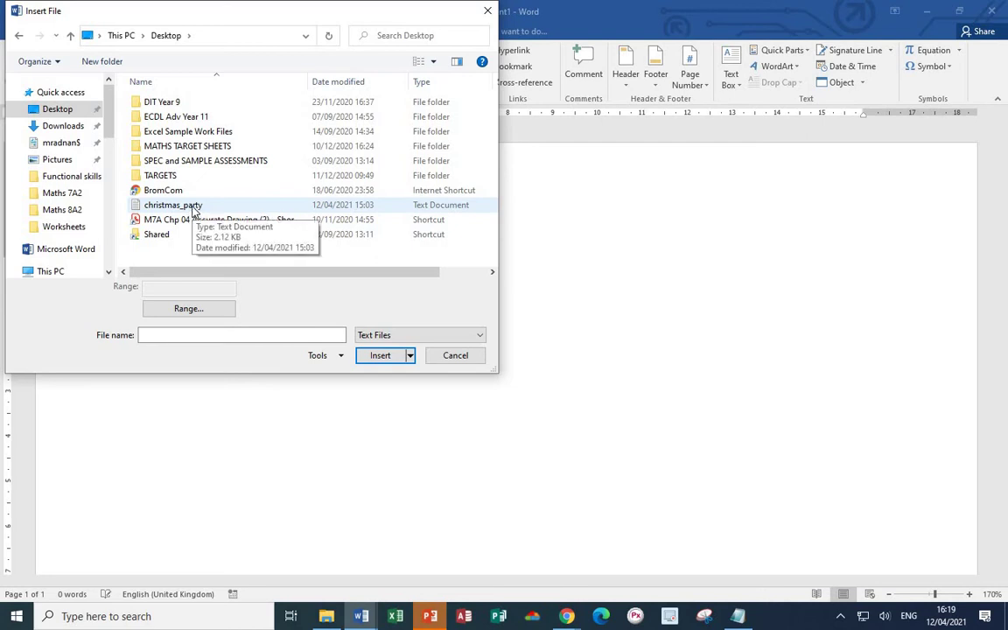
click(194, 207)
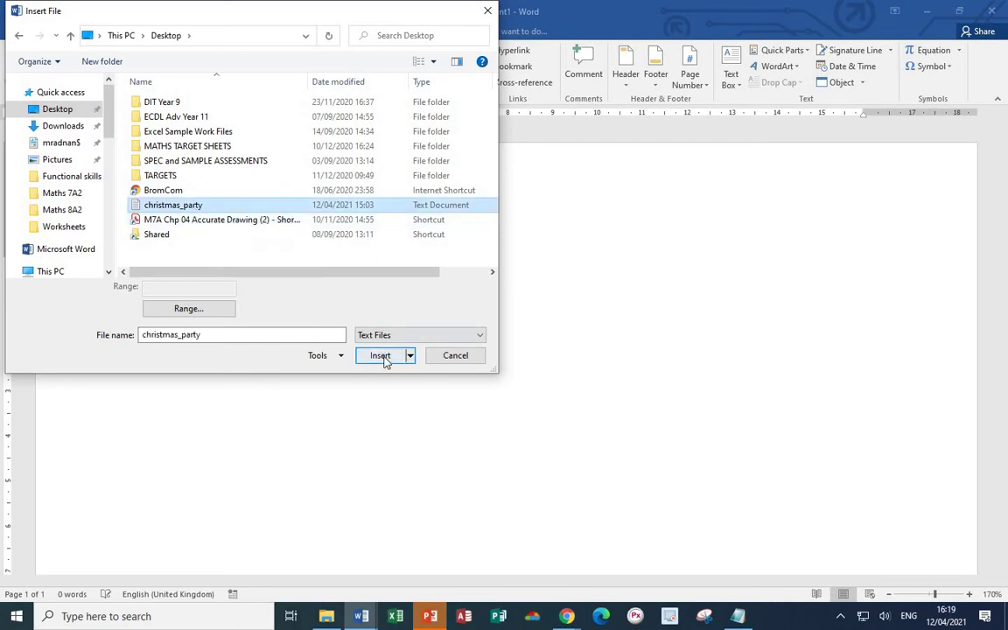
- Import christmas_party with Windows (Default) encoding and snap Word to the left half of the screen
click(379, 355)
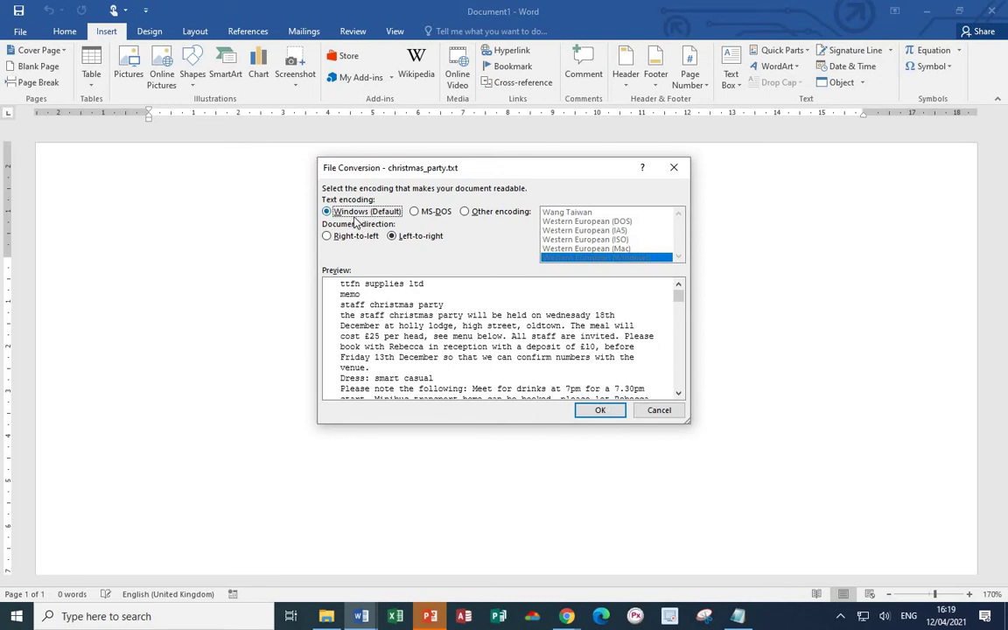
click(601, 412)
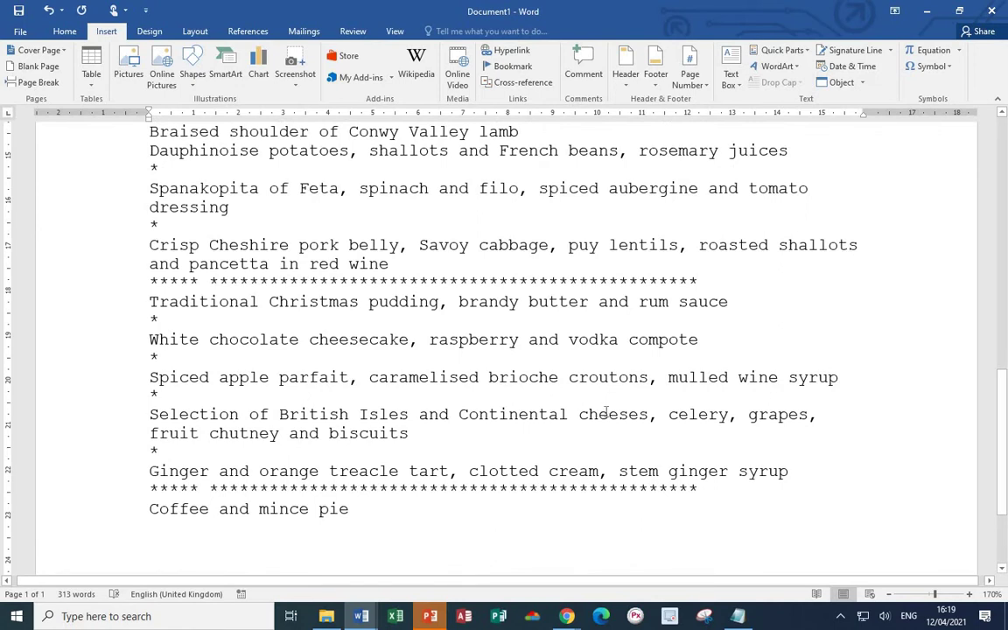
scroll(606, 408, down, 5)
scroll(605, 411, down, 6)
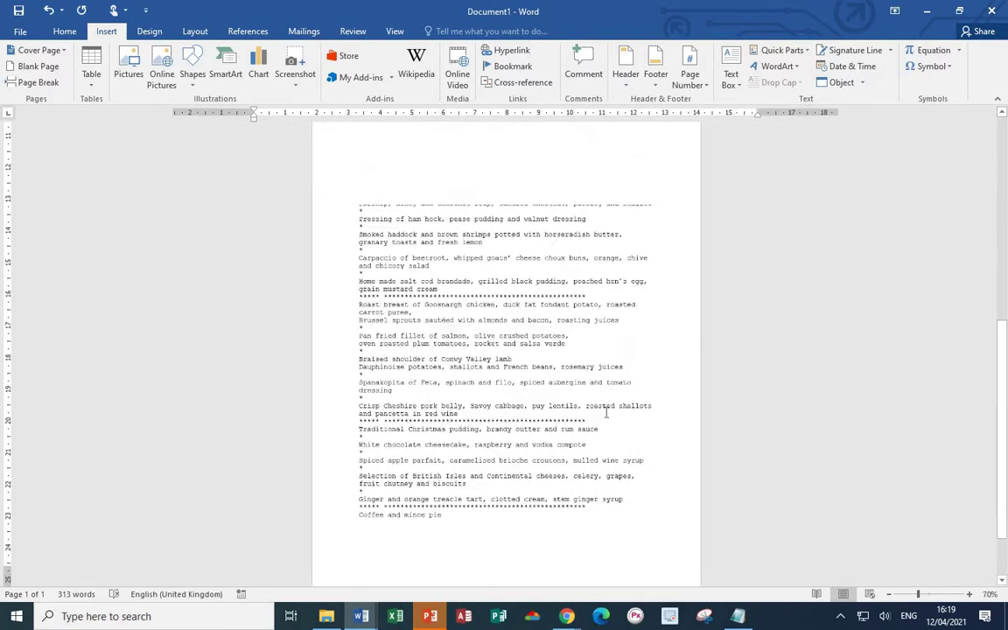
key(super+Left)
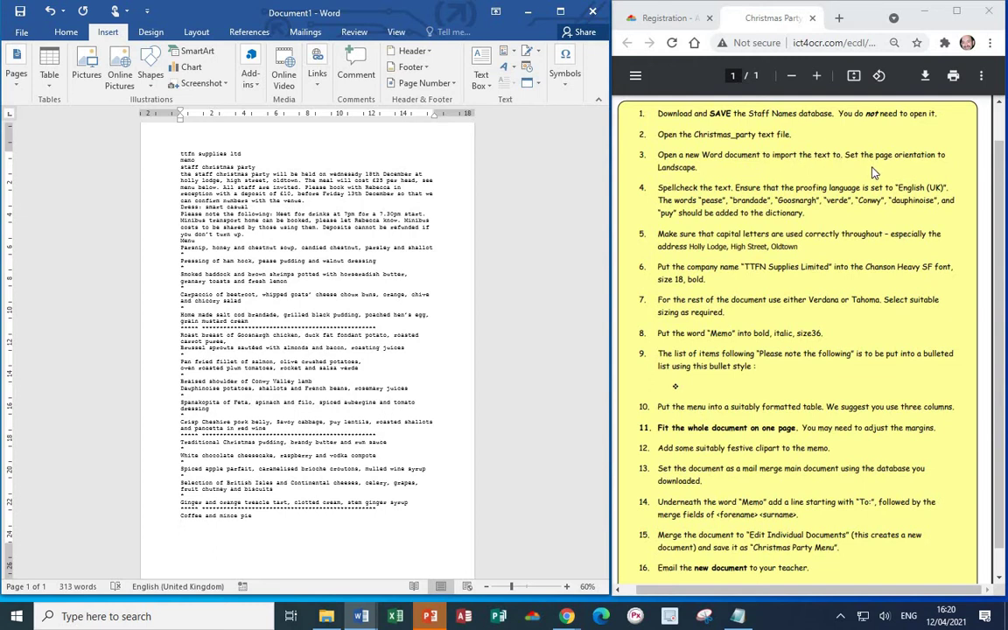
click(197, 33)
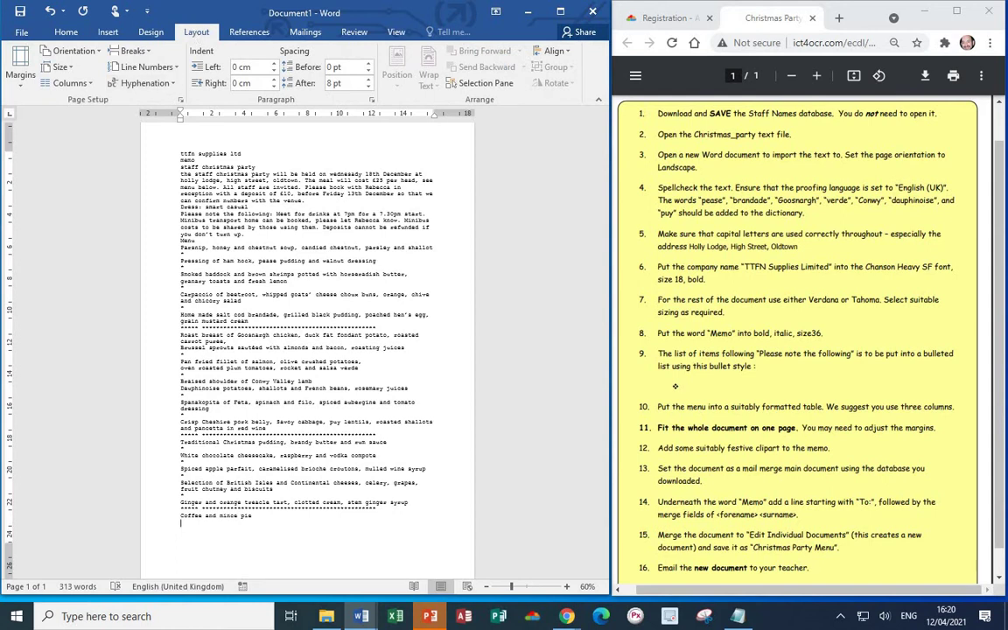
- Set the page orientation to Landscape
click(73, 51)
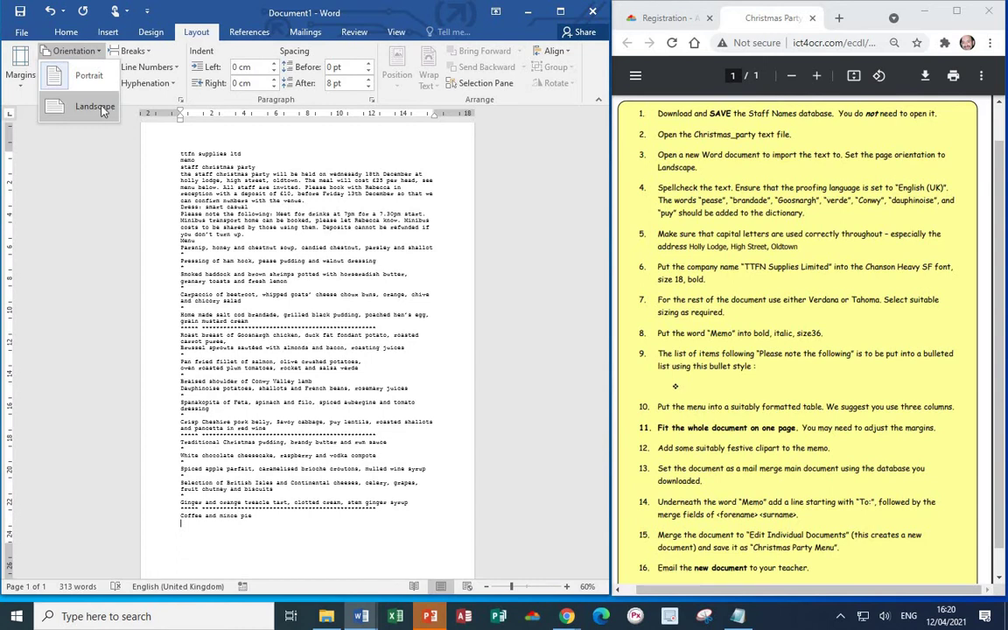
click(95, 107)
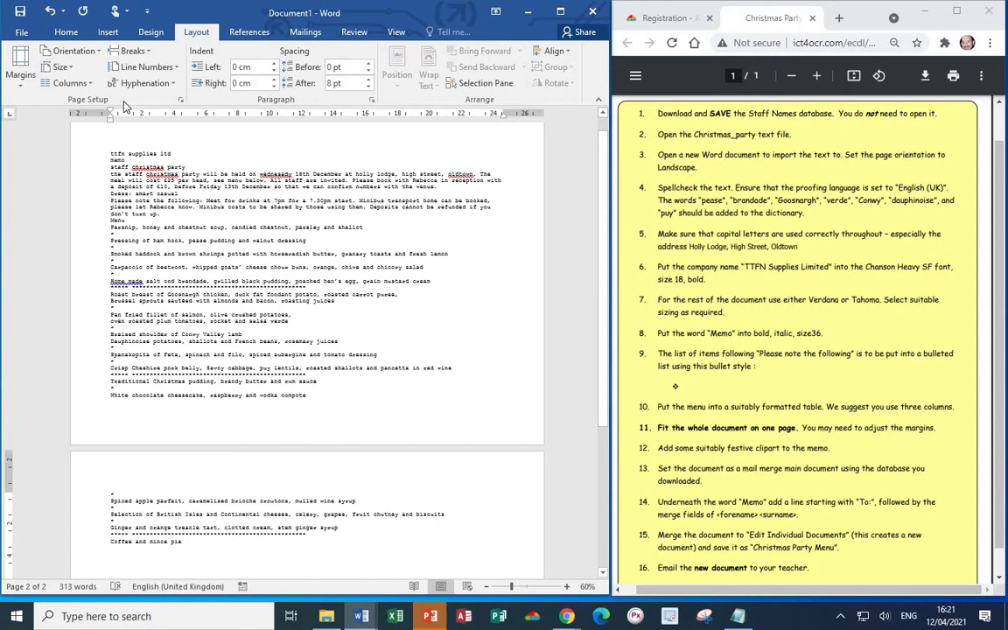
- Spell-check: change both christmas, wednesady and Home made; ignore oldtown
click(68, 32)
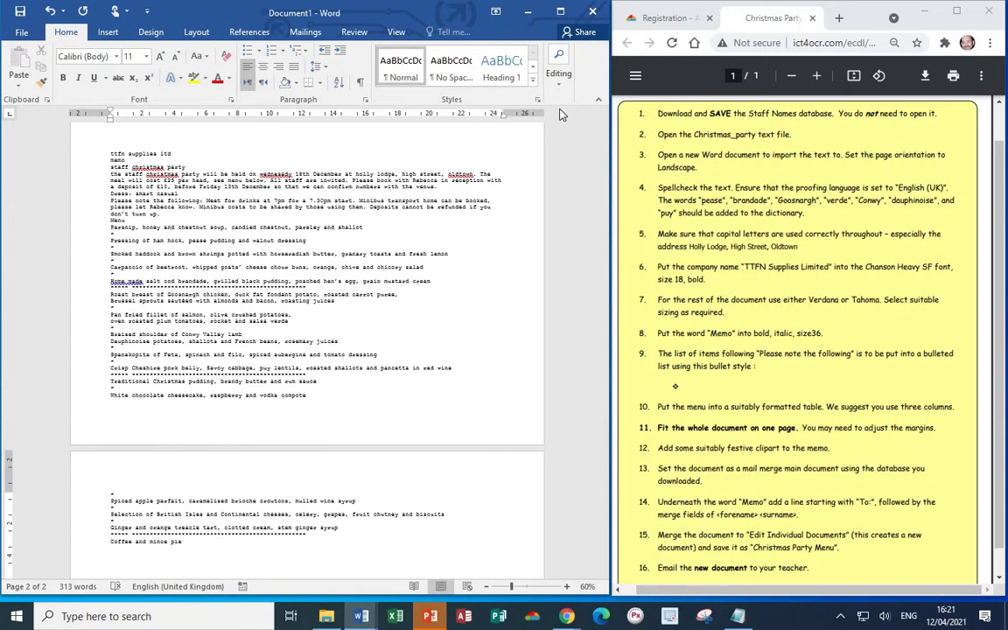
click(350, 35)
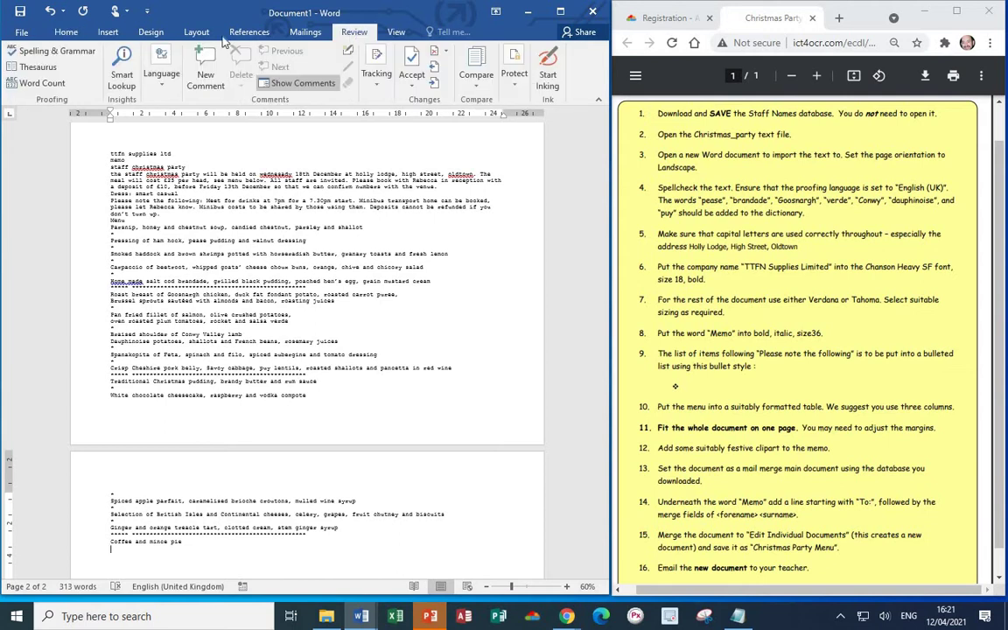
click(48, 53)
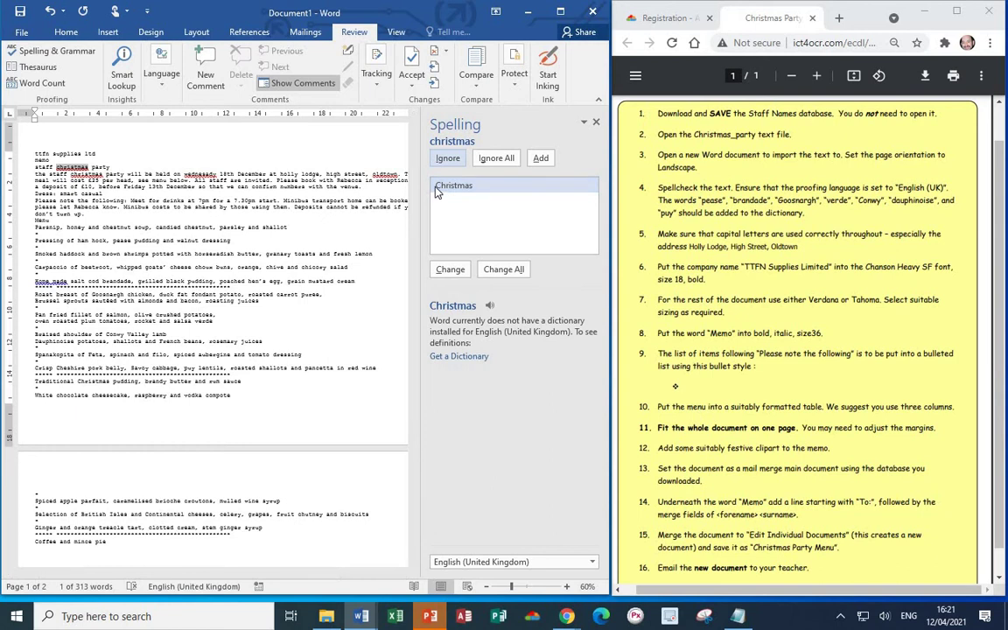
click(451, 269)
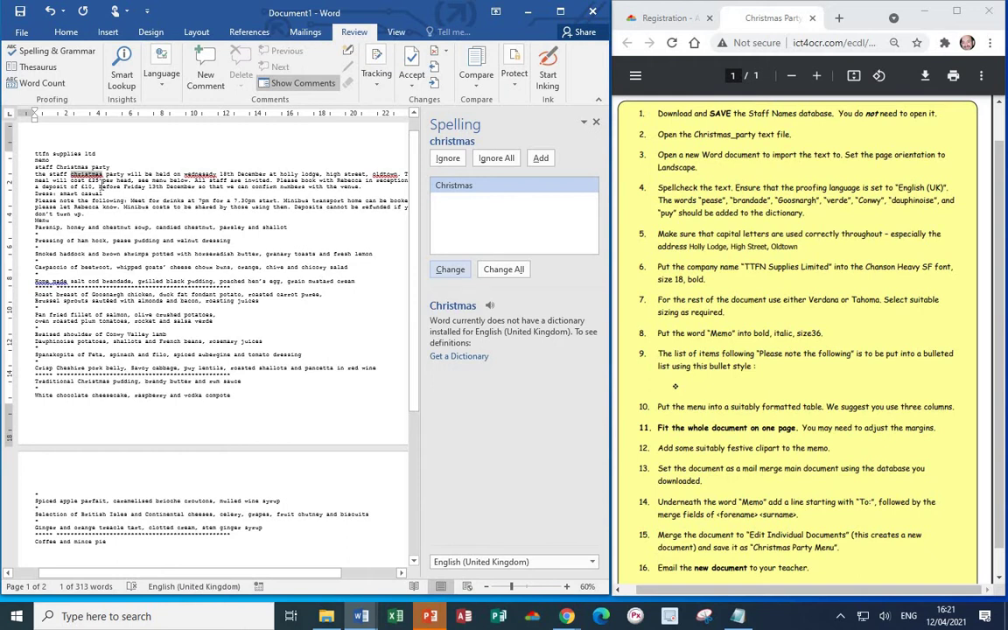
click(450, 270)
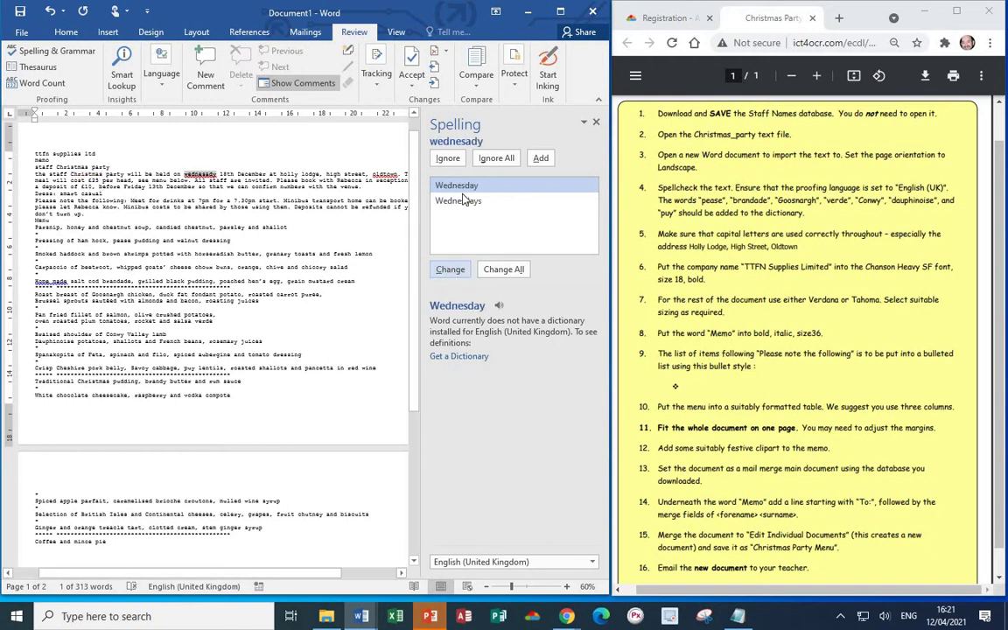
click(450, 270)
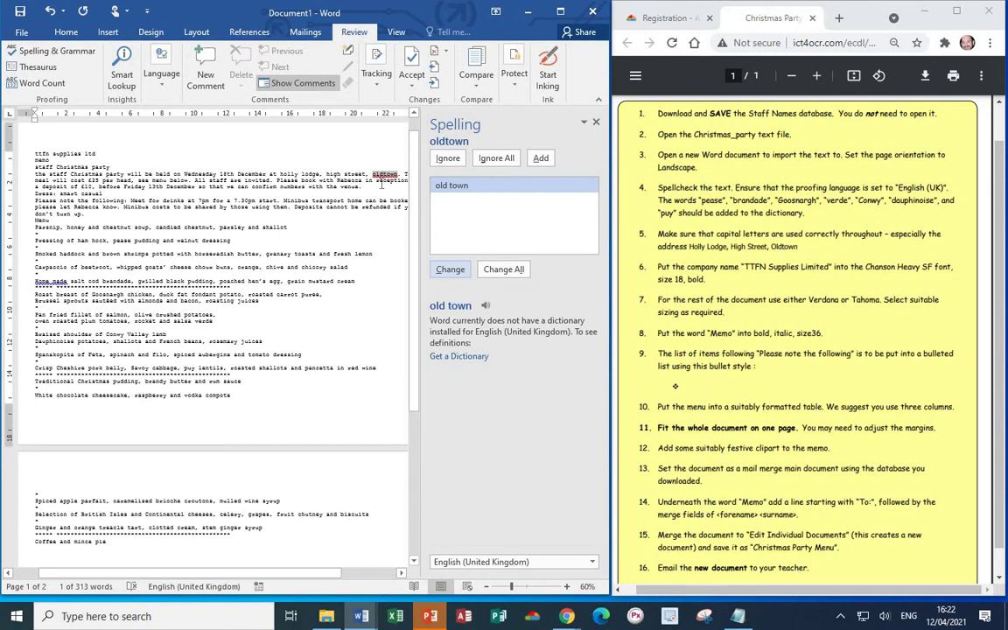
click(447, 160)
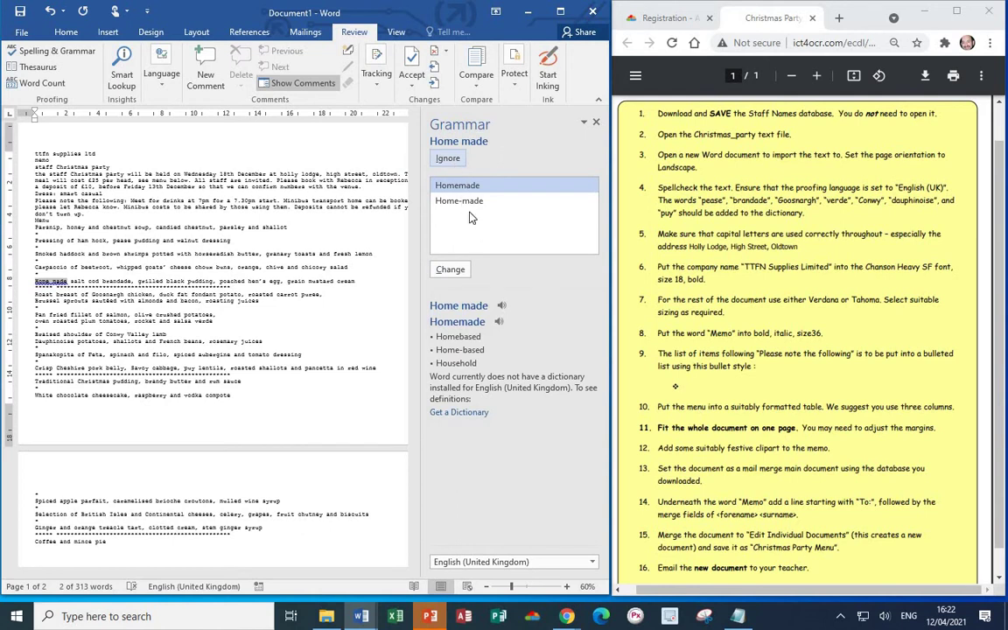
click(448, 270)
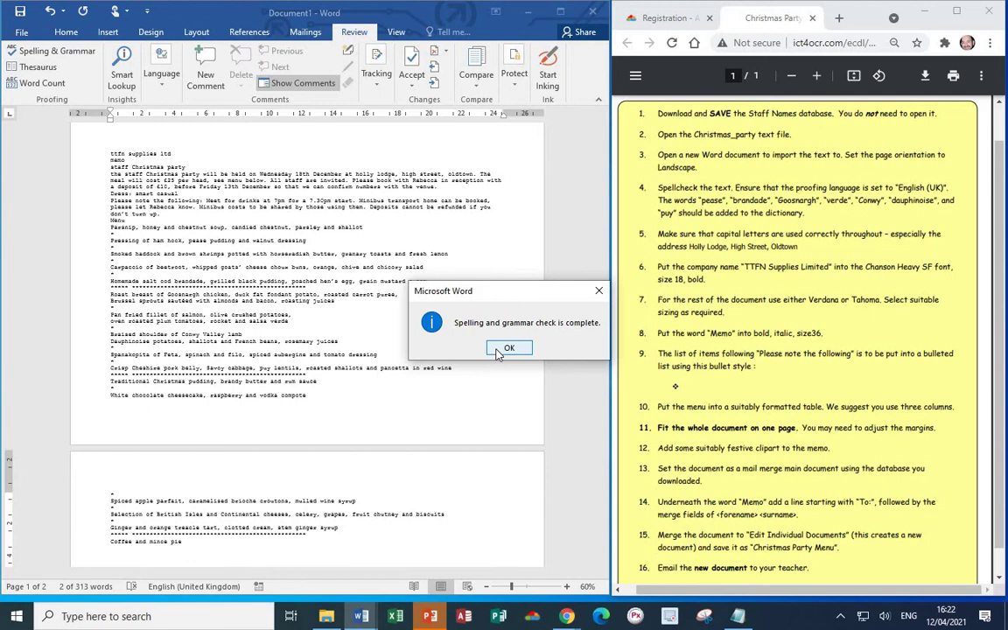
click(500, 350)
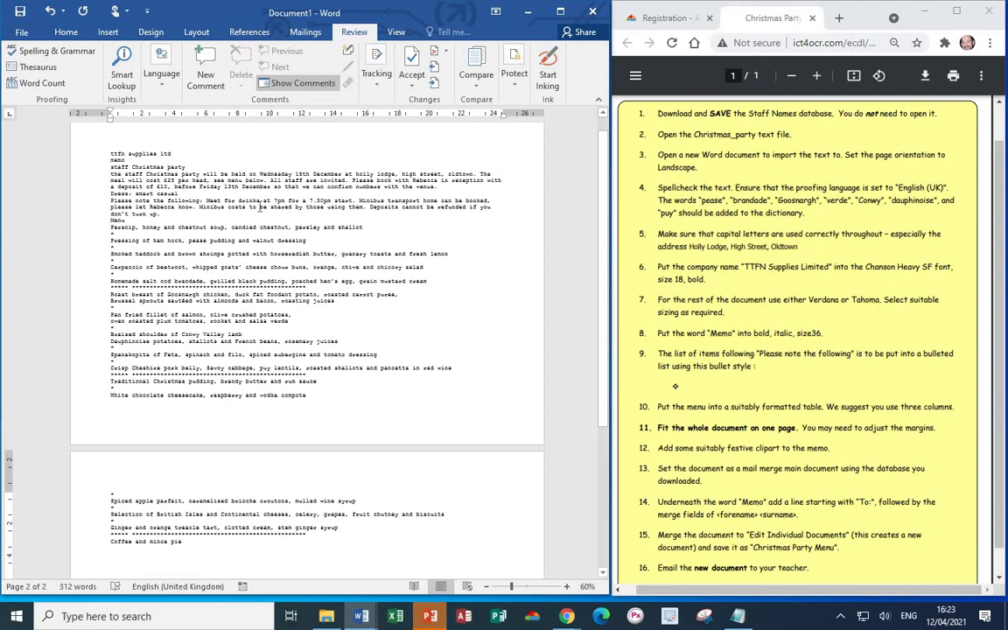
- Select all the memo text with Ctrl+A and apply Sentence case from Change Case
key(ctrl+a)
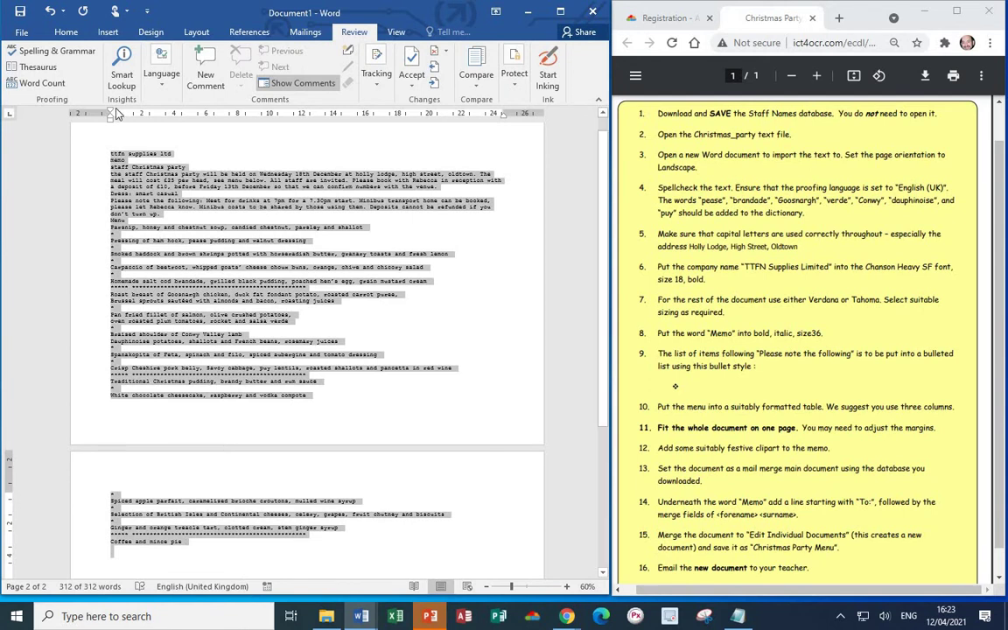
click(66, 33)
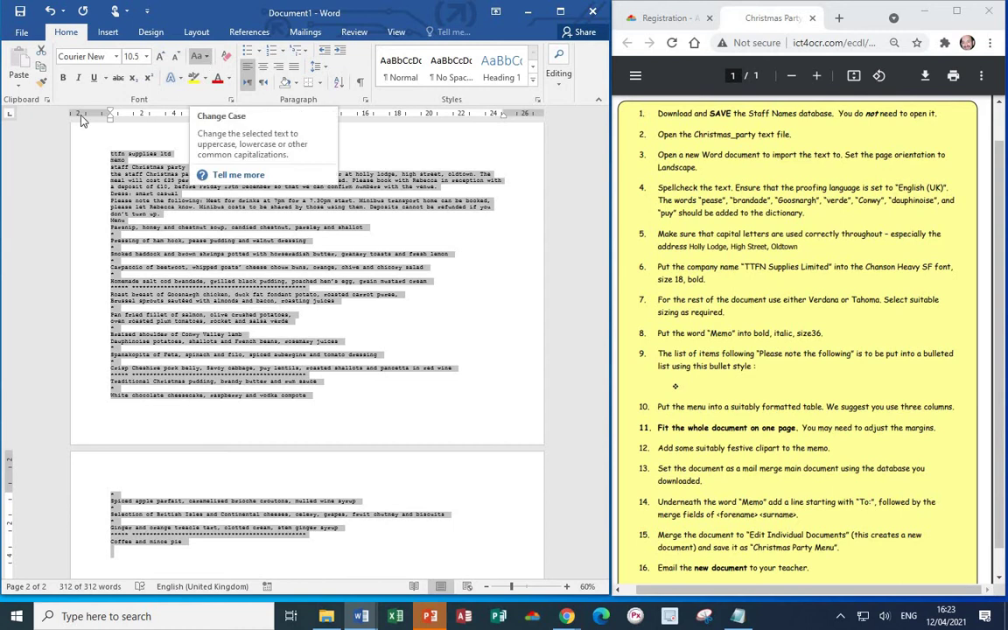
click(207, 57)
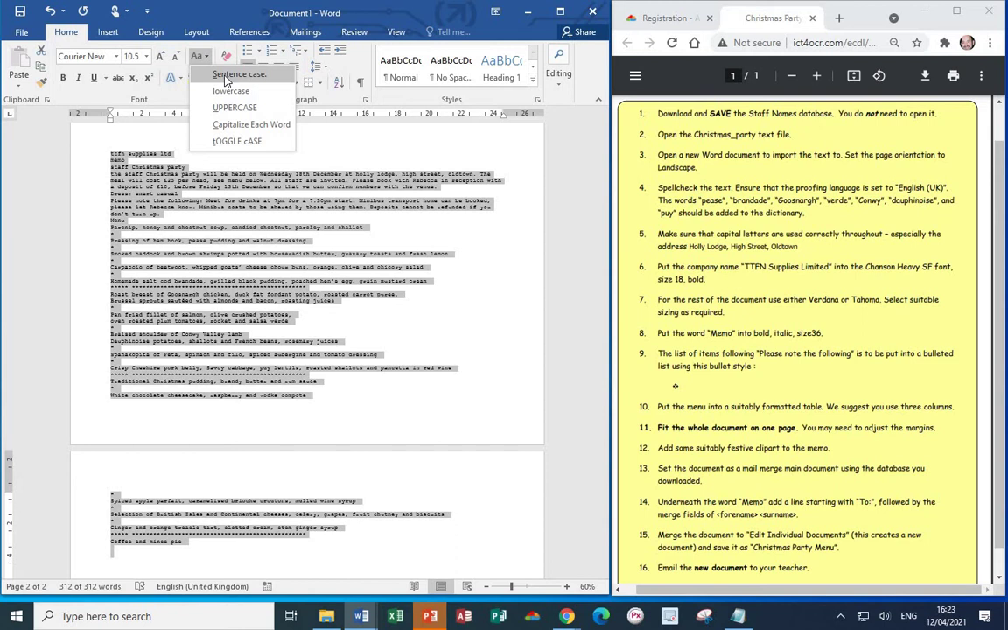
click(226, 79)
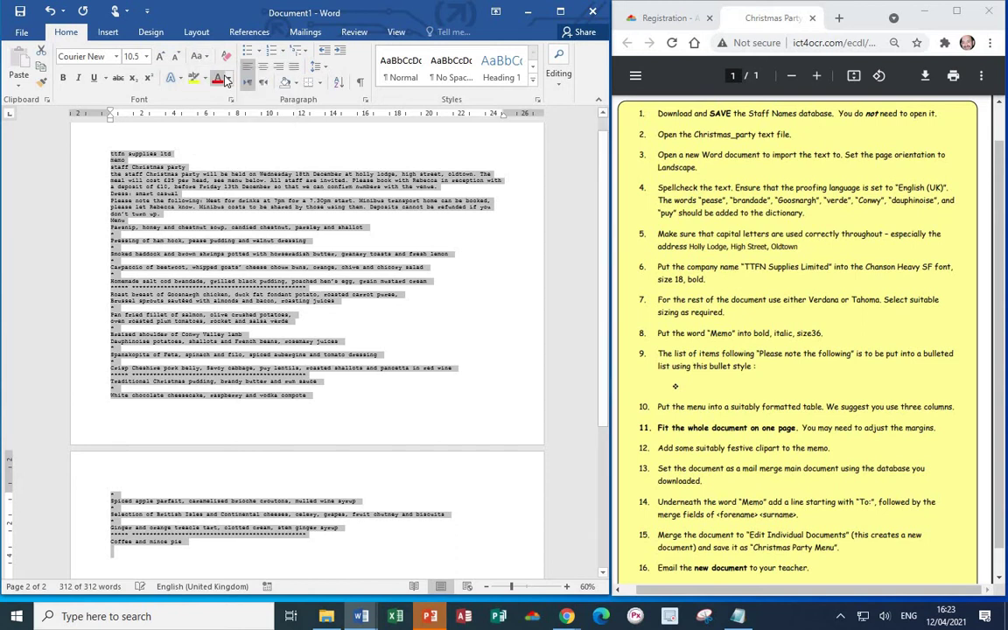
- Maximise the Word window and change Ttfn to all capitals, TTFN
click(561, 12)
ctrl+scroll(495, 316, up, 11)
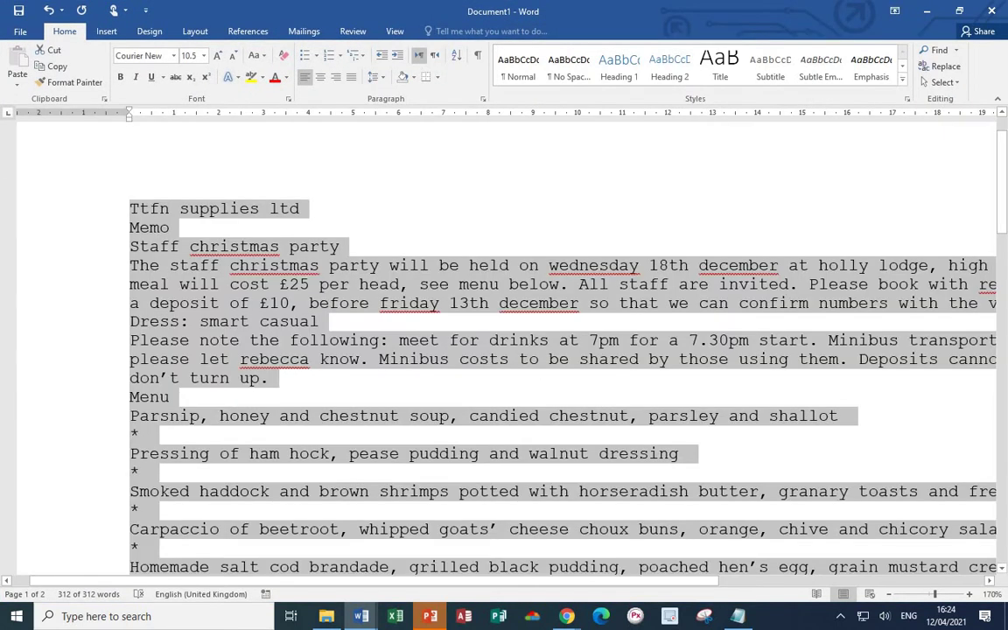
click(173, 212)
drag(169, 210, 131, 213)
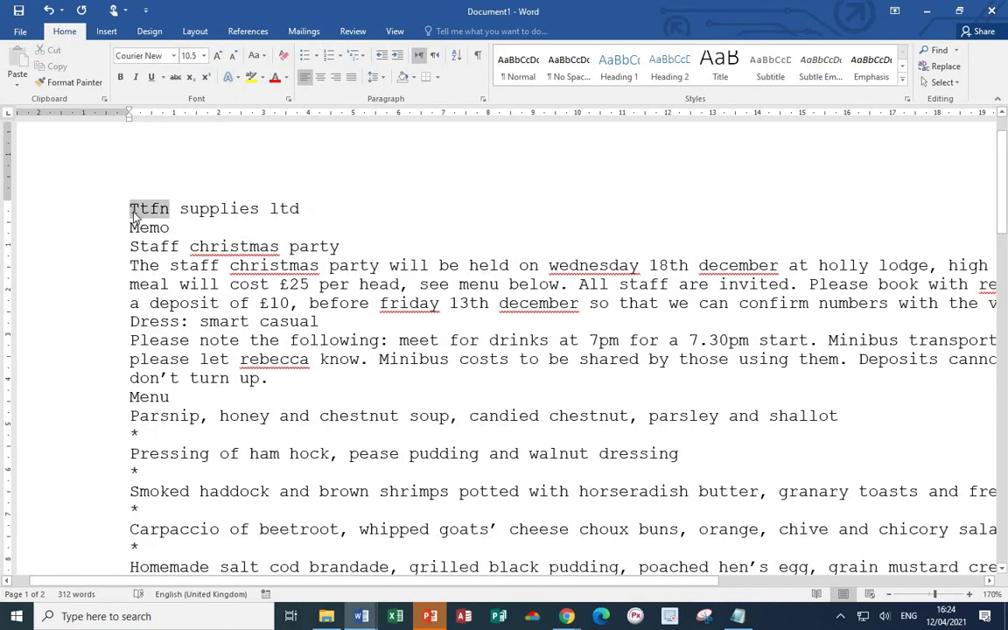
click(263, 57)
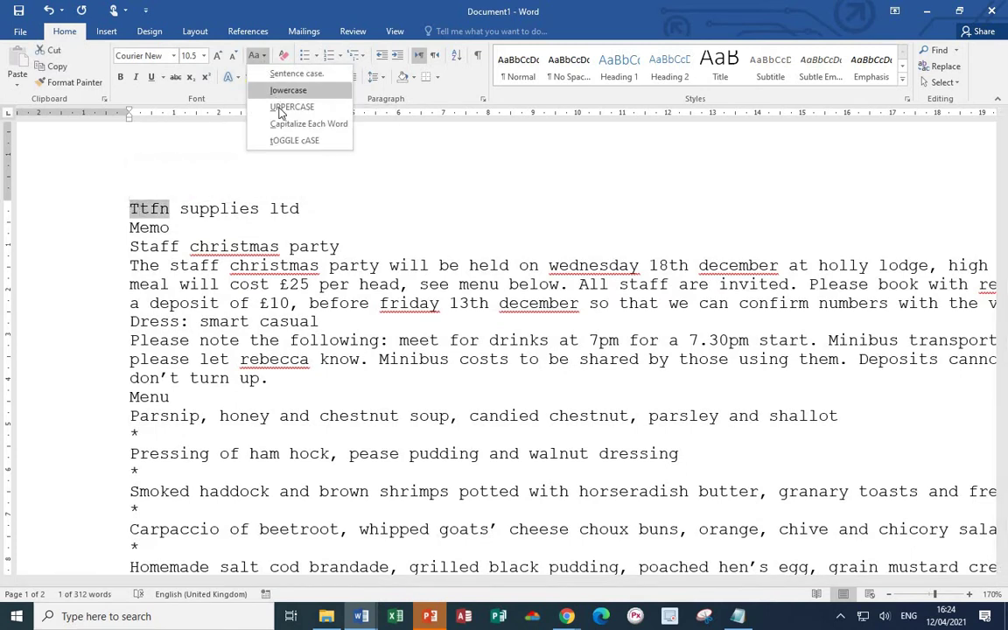
click(277, 105)
- Capitalise each word of 'Supplies Ltd' and the 'Staff Christmas Party' heading
drag(299, 208, 180, 210)
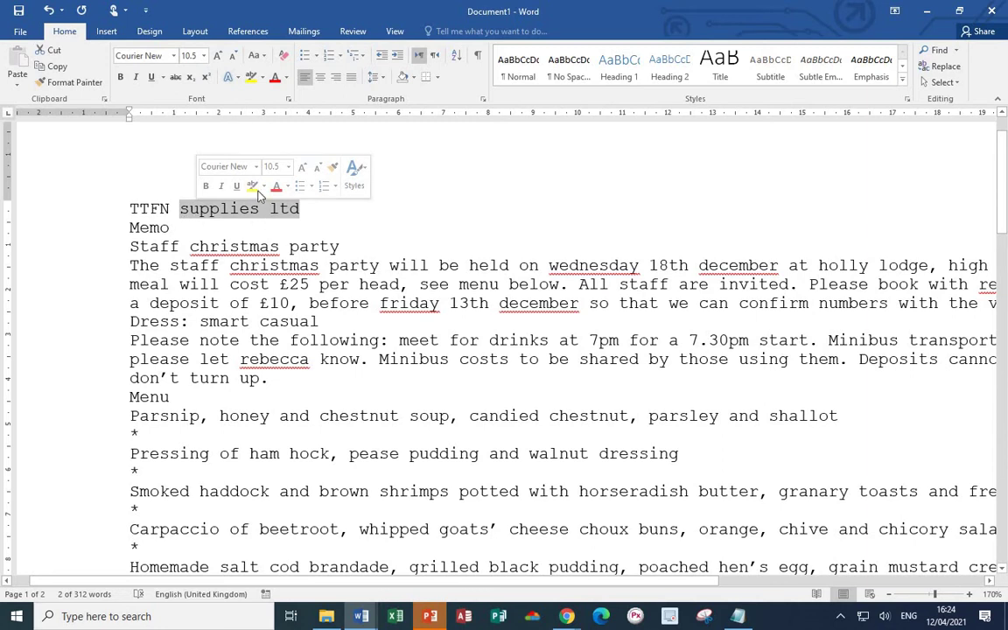
click(257, 55)
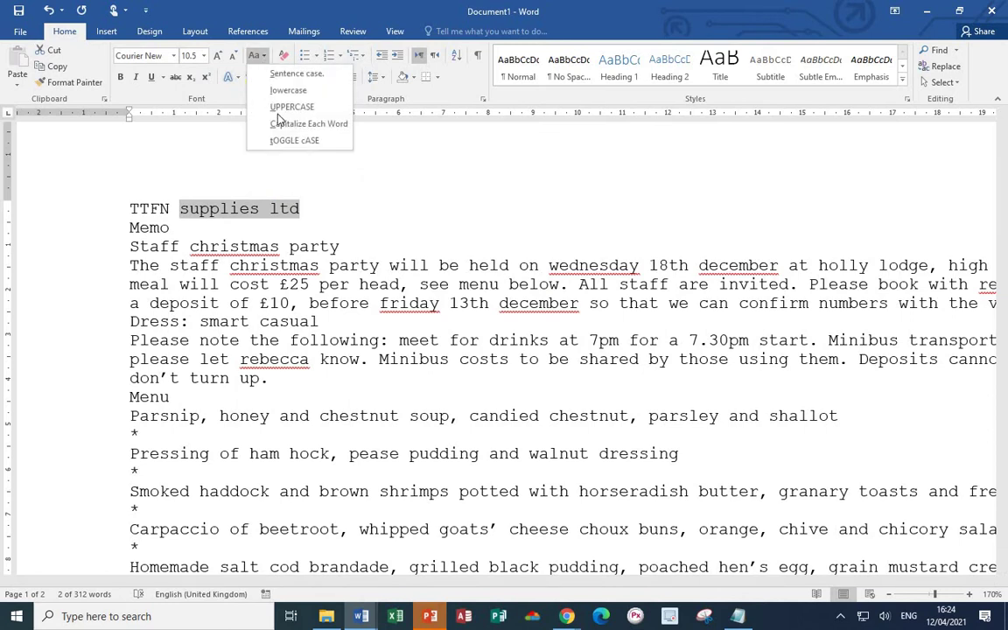
click(282, 123)
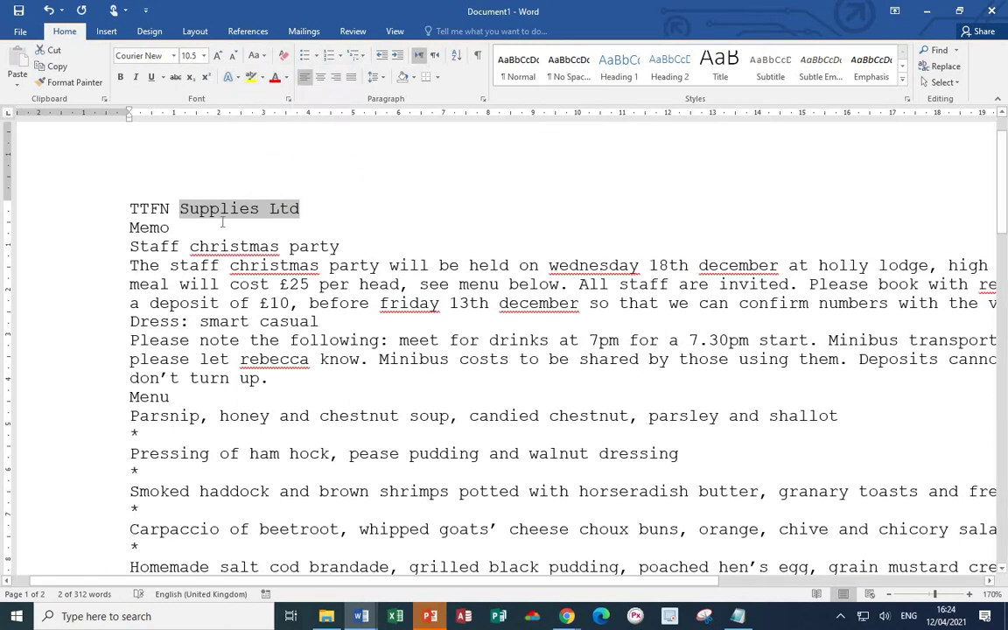
drag(343, 247, 137, 254)
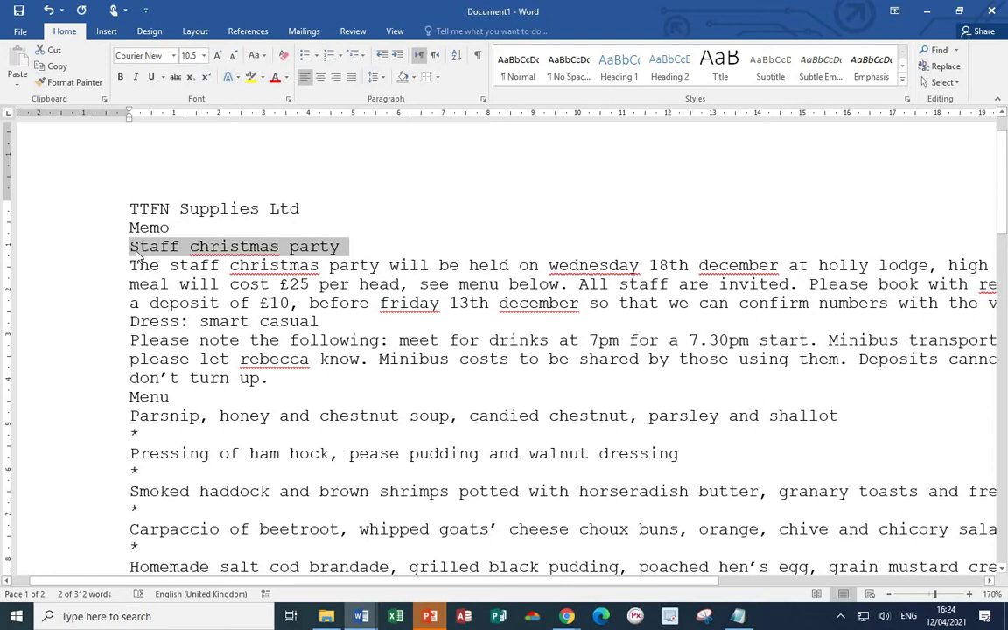
click(263, 56)
click(267, 121)
- Capitalise Christmas, Wednesday and December in the opening sentence
double_click(273, 265)
click(254, 55)
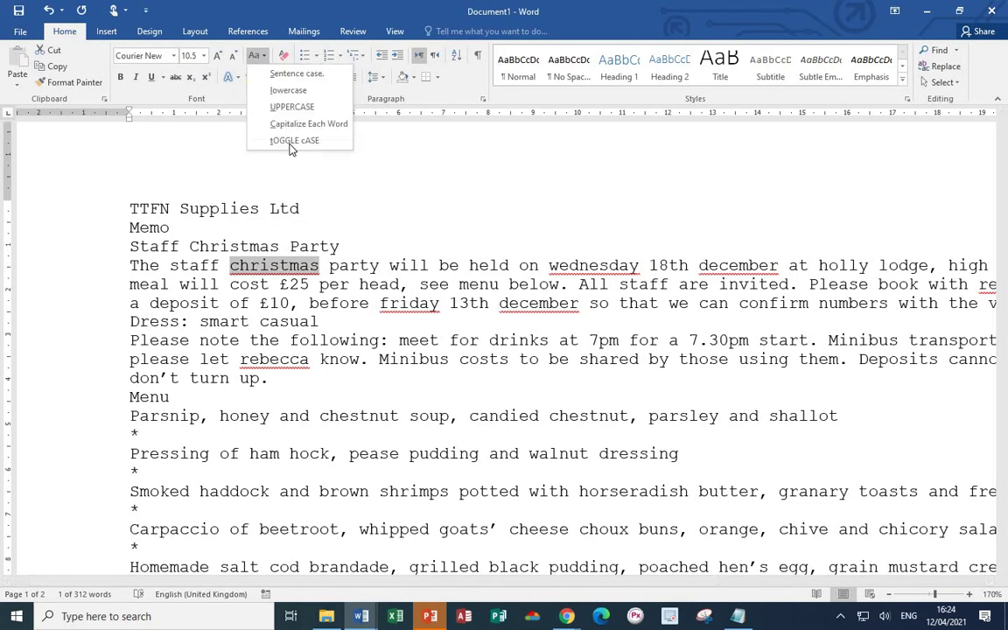
click(289, 125)
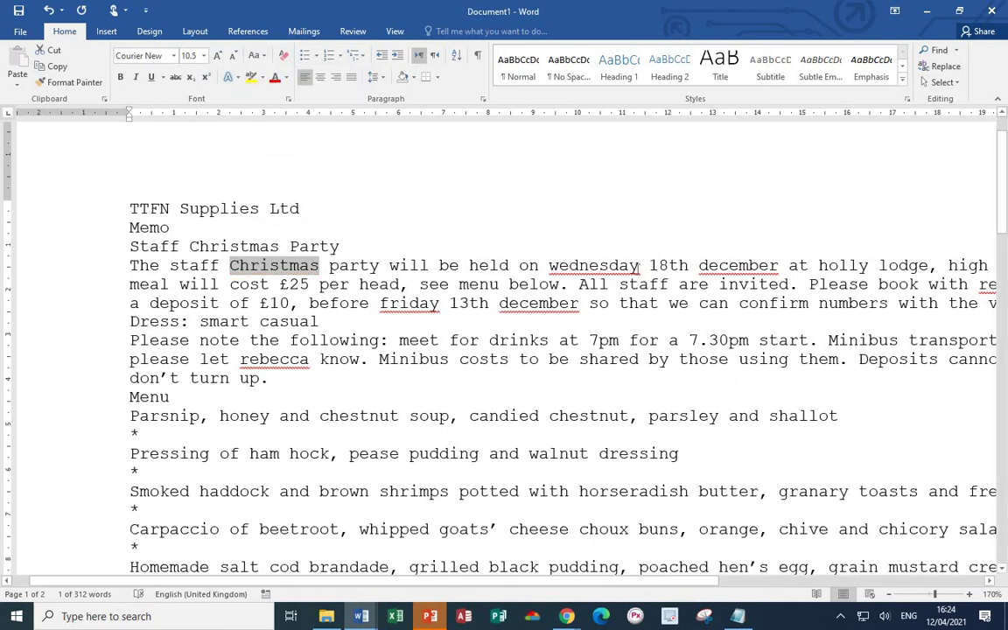
double_click(594, 265)
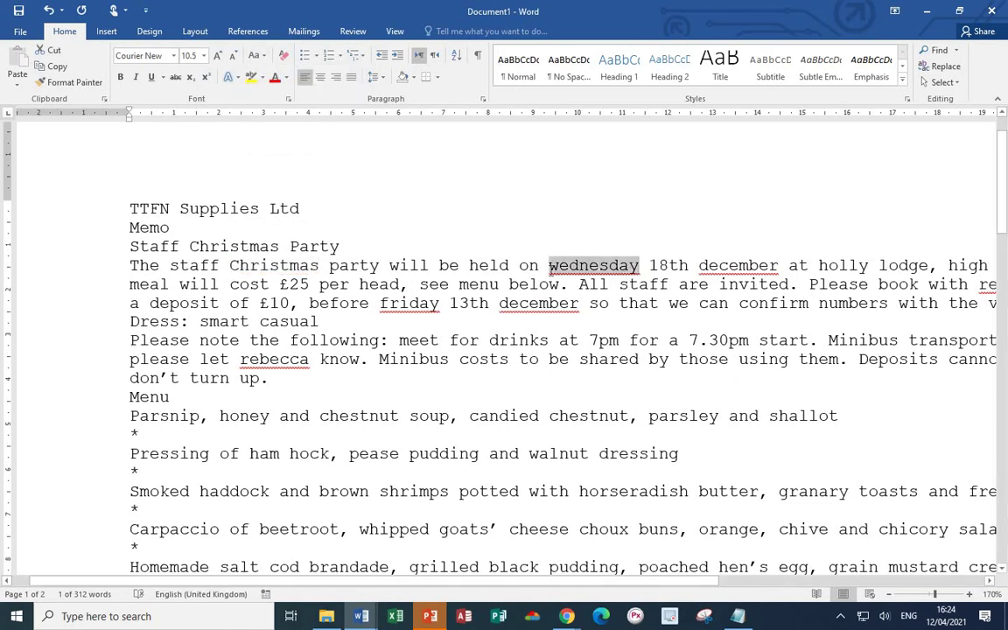
click(254, 55)
click(291, 123)
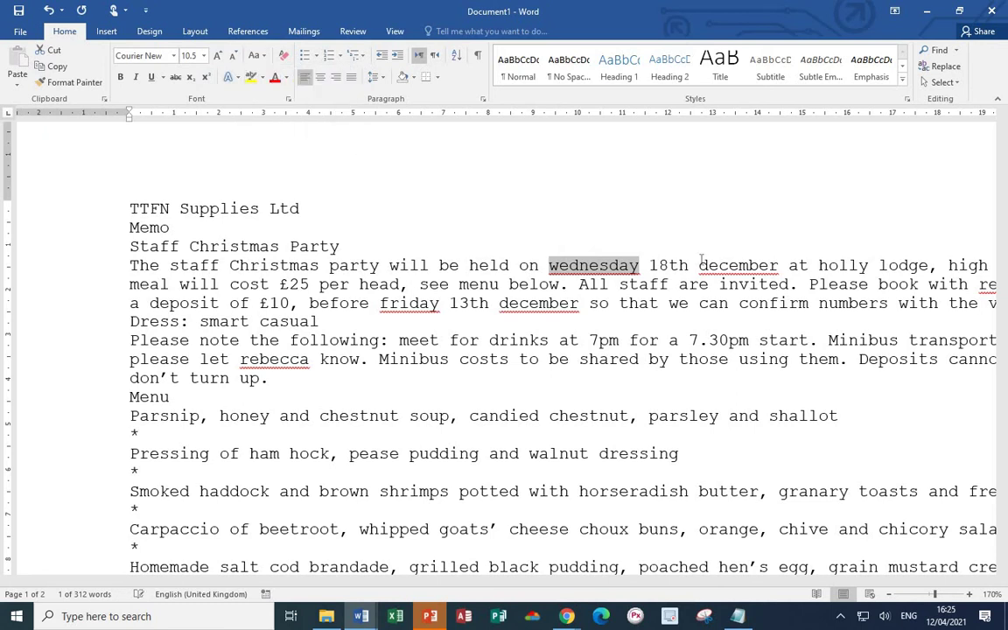
double_click(759, 265)
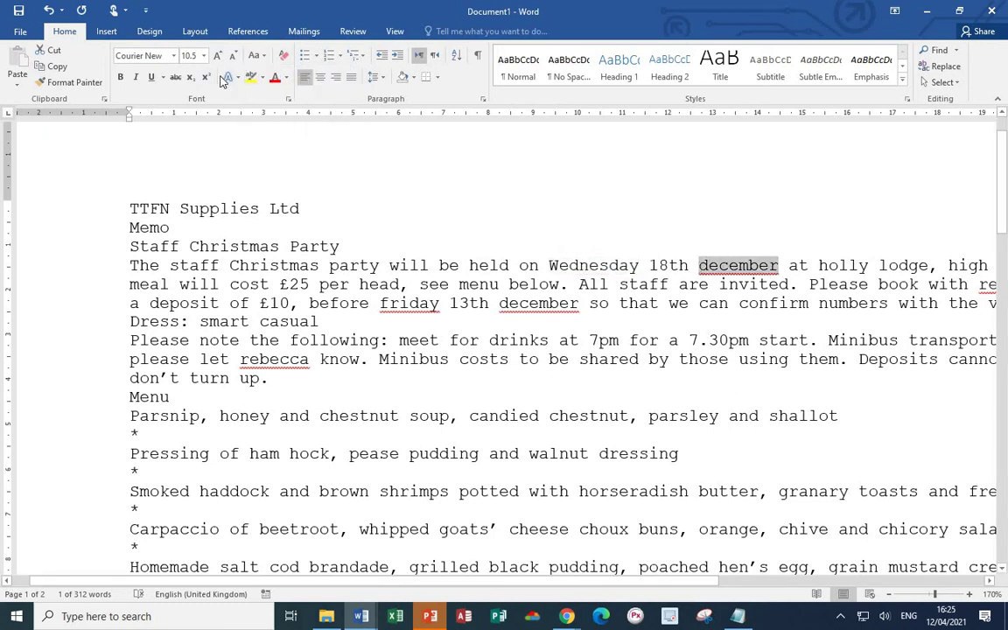
click(254, 55)
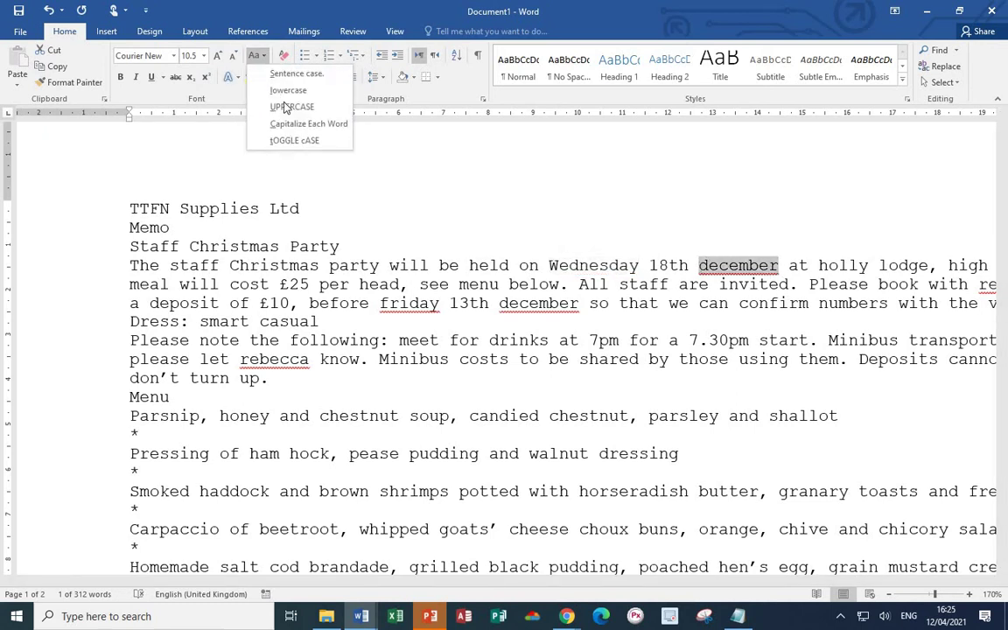
click(297, 126)
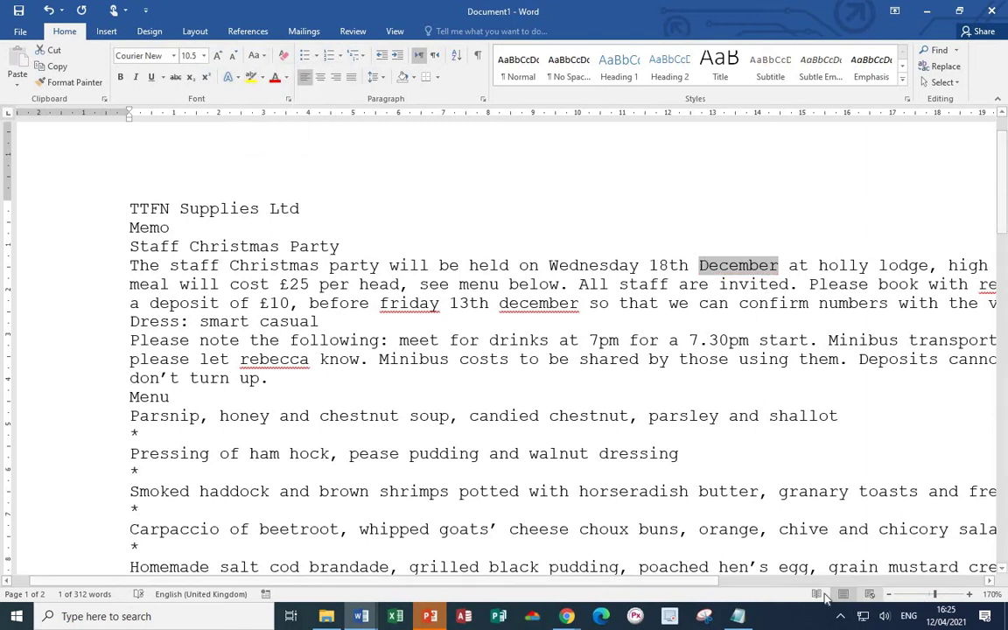
- Capitalise the venue address to 'Holly Lodge, High Street, Oldtown'
drag(682, 580, 945, 580)
drag(481, 265, 814, 265)
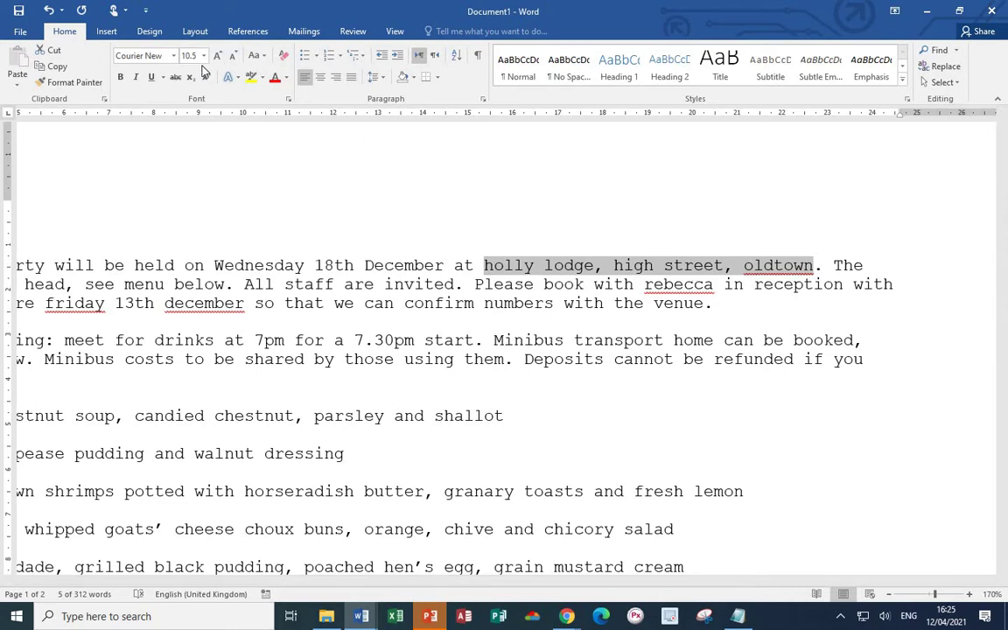
click(264, 56)
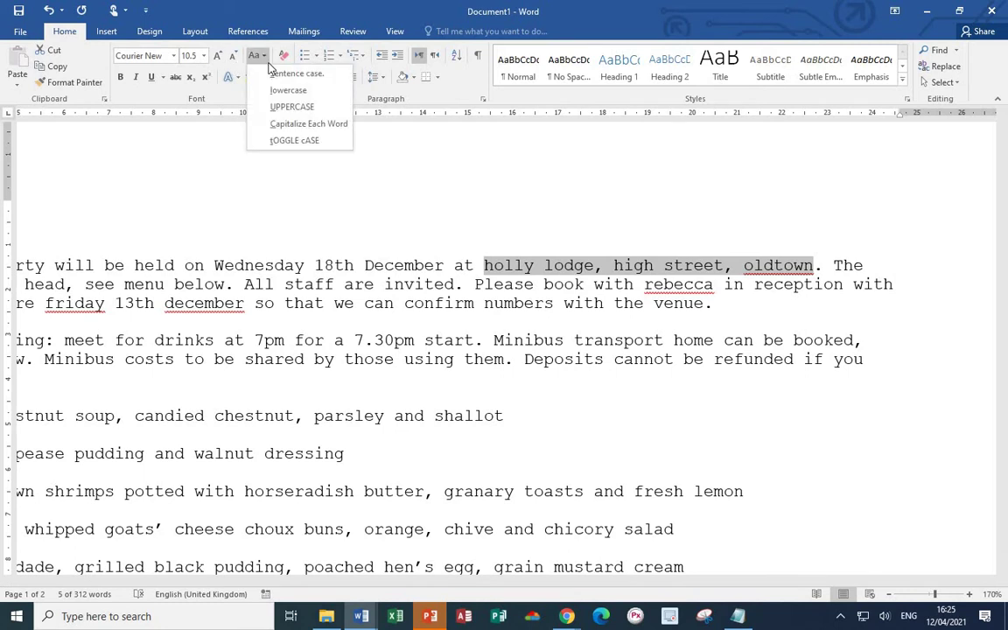
click(271, 122)
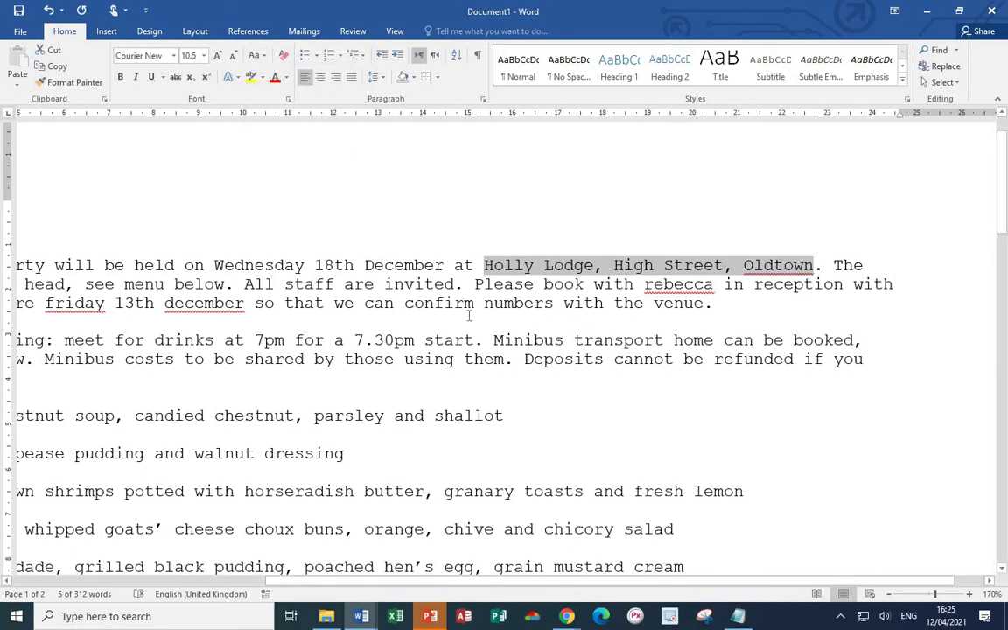
- Capitalise Rebecca, Friday and December in the booking sentence, and Rebecca in the transport sentence
ctrl+scroll(451, 319, down, 4)
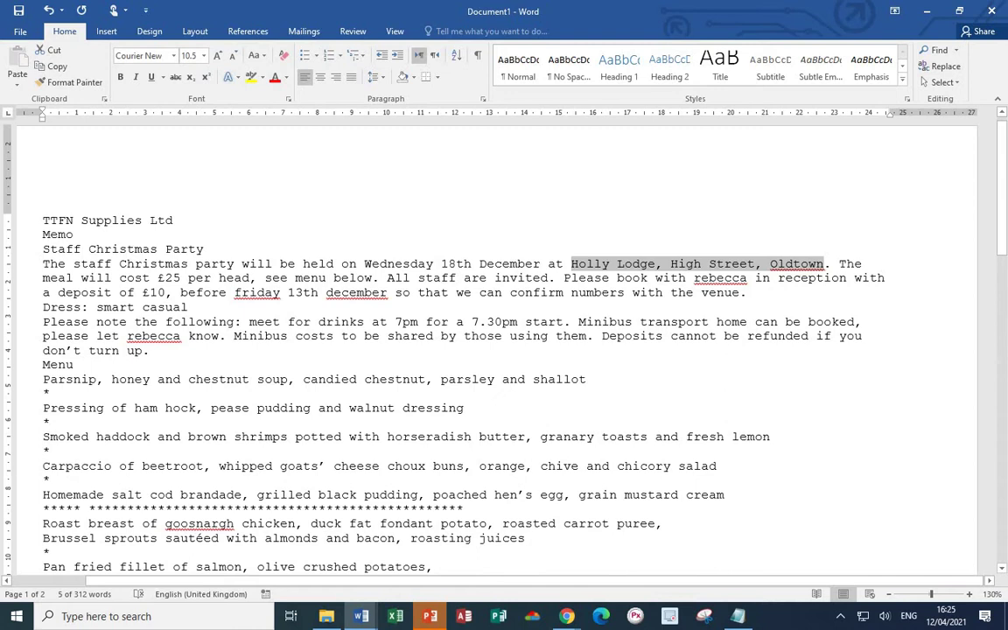
double_click(743, 278)
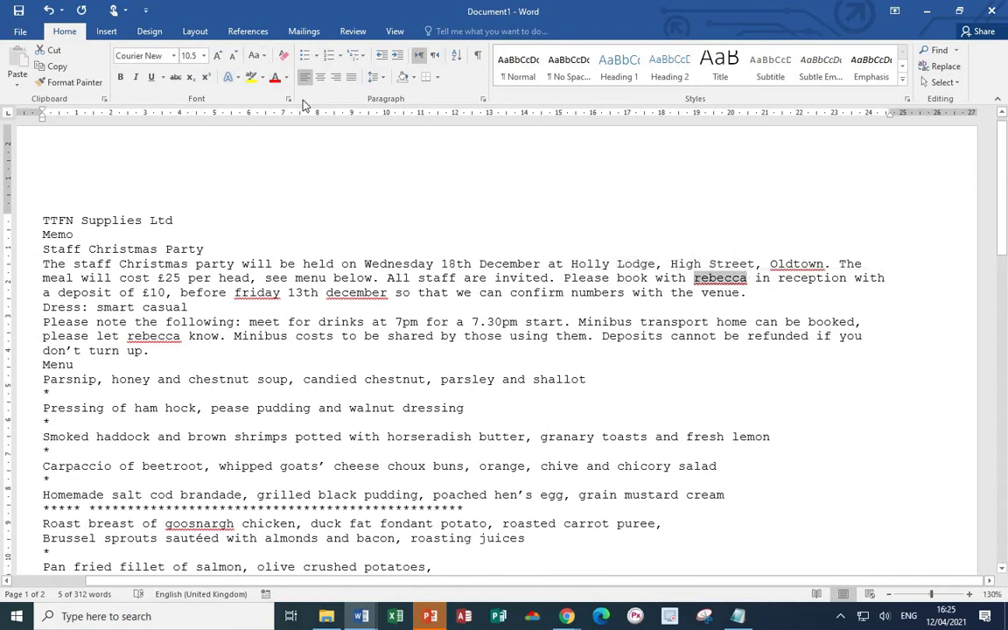
click(266, 58)
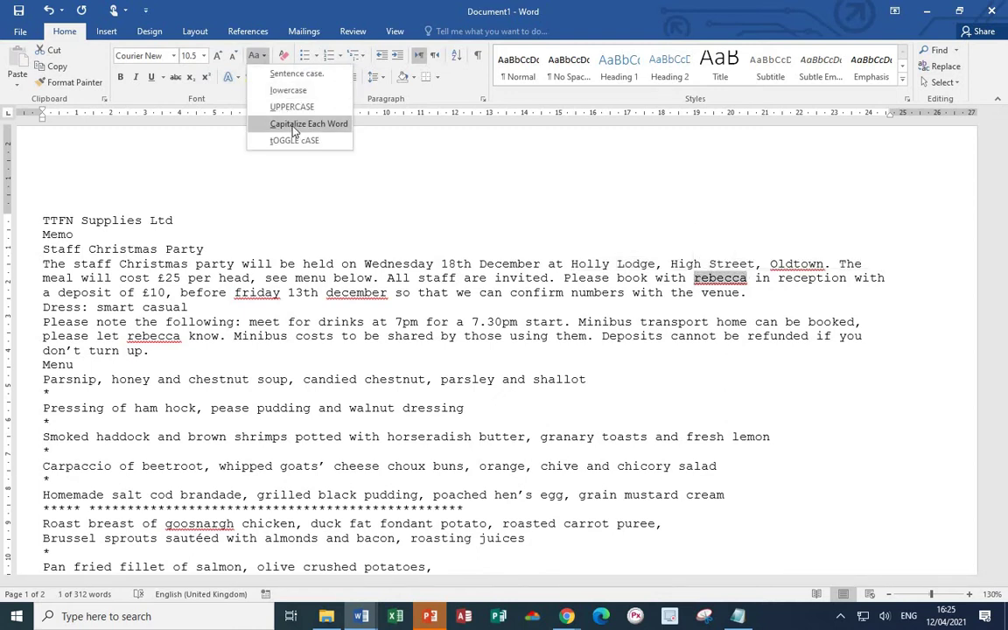
click(269, 123)
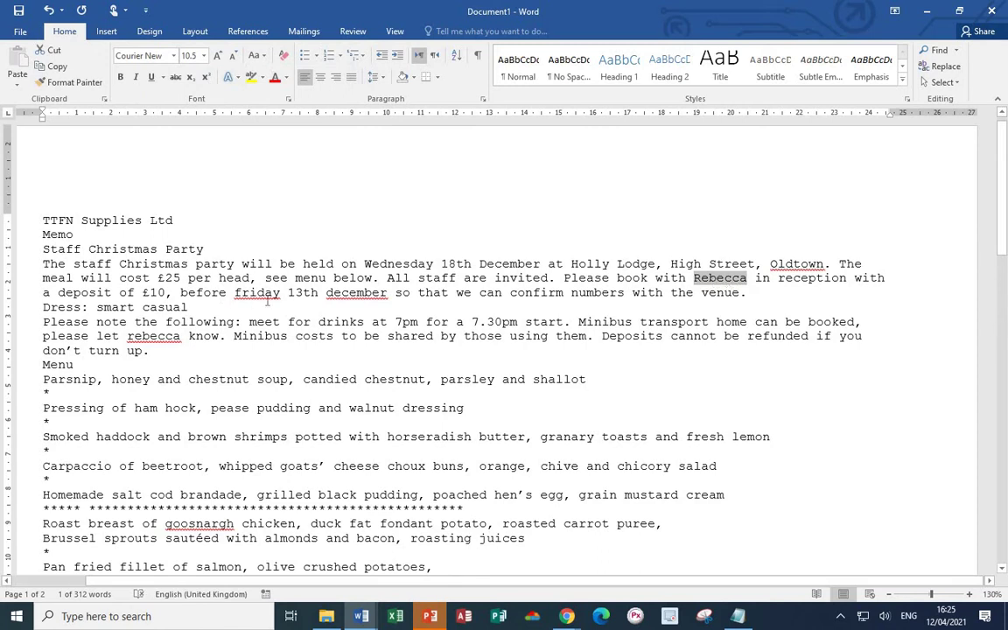
double_click(237, 293)
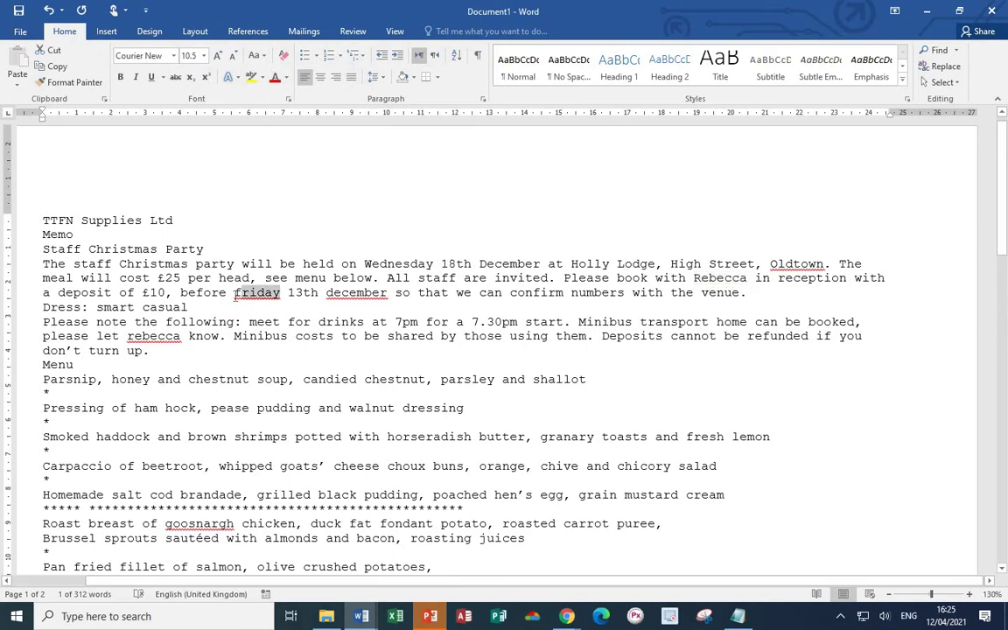
click(258, 56)
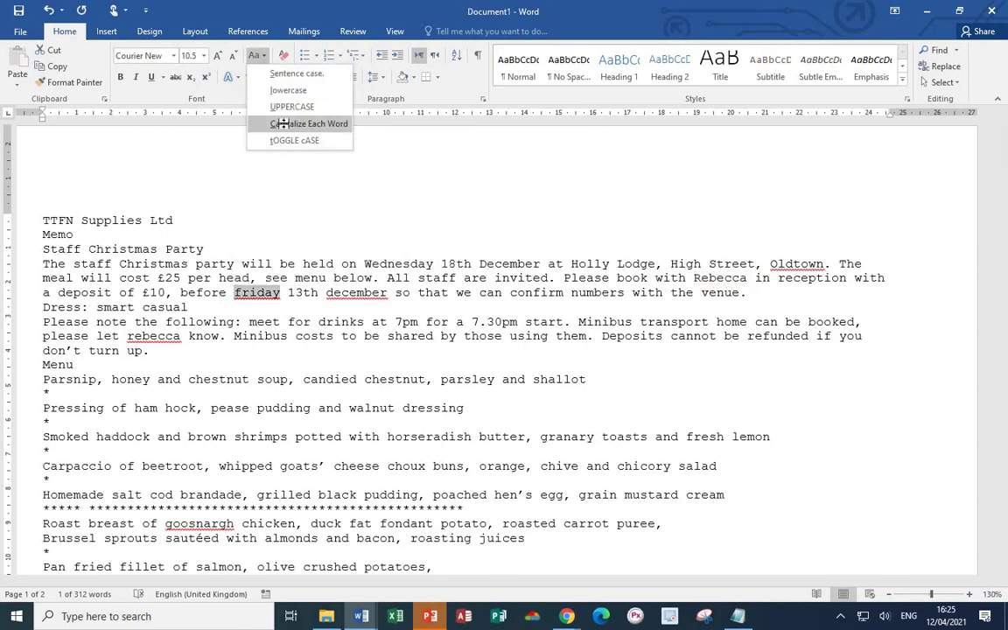
click(272, 123)
drag(391, 294, 326, 294)
click(258, 55)
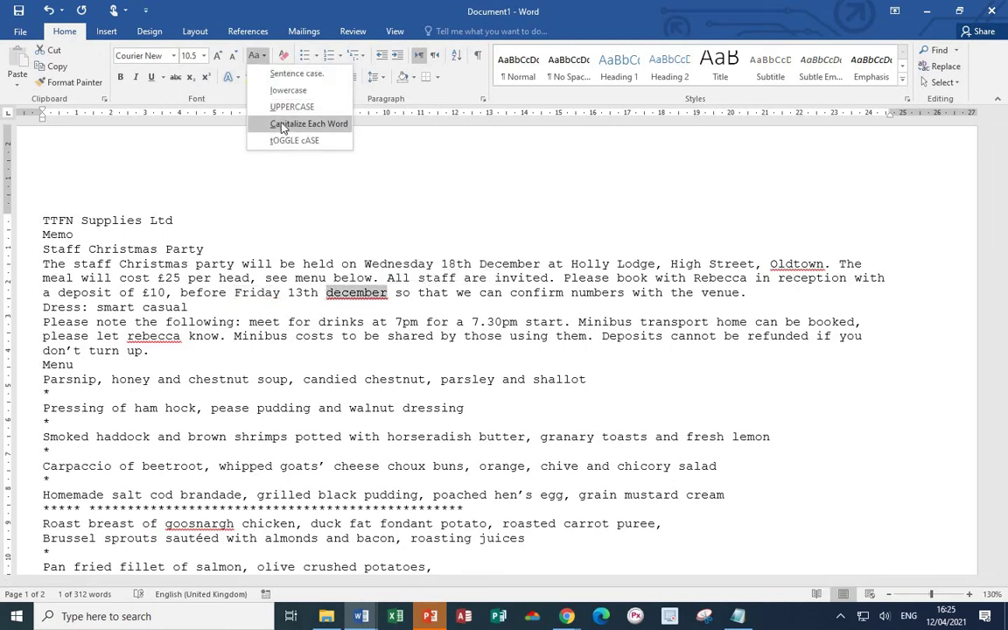
click(275, 122)
drag(181, 337, 122, 337)
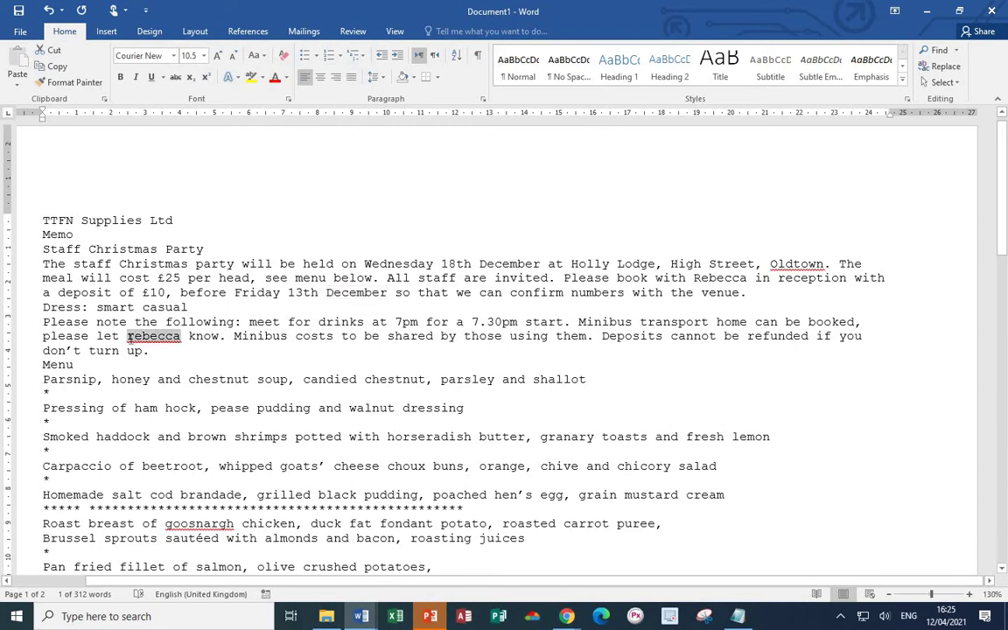
click(258, 55)
click(288, 124)
- Capitalise the place names Conwy and Cheshire
scroll(102, 389, down, 2)
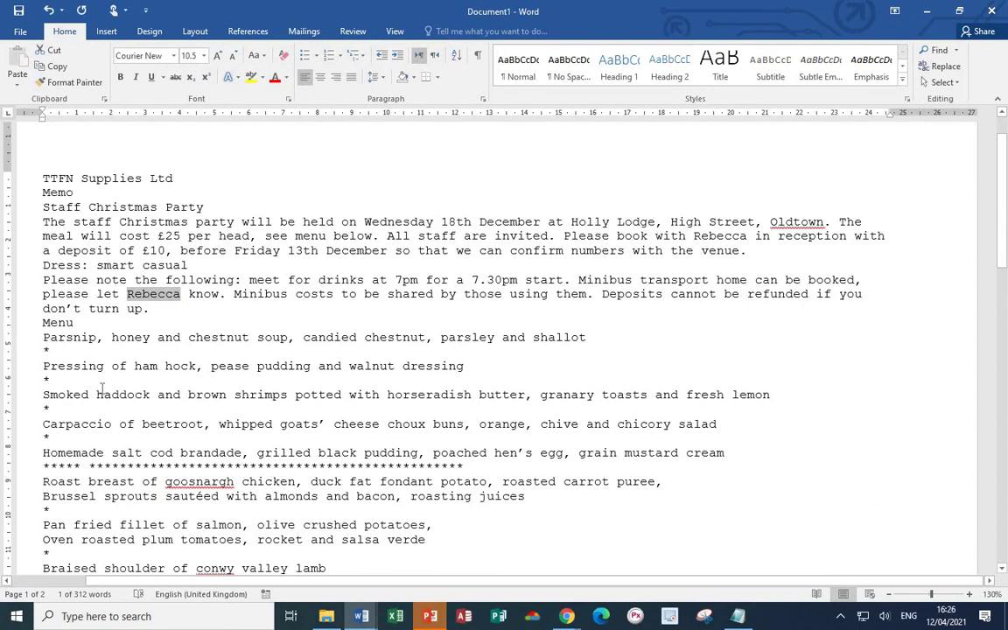
scroll(103, 389, down, 2)
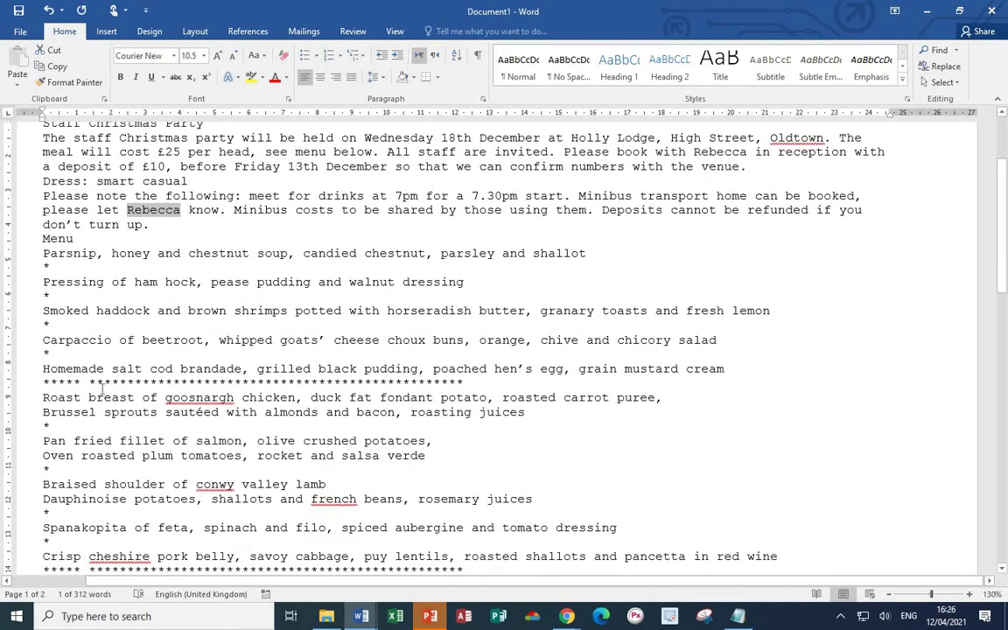
scroll(102, 390, down, 3)
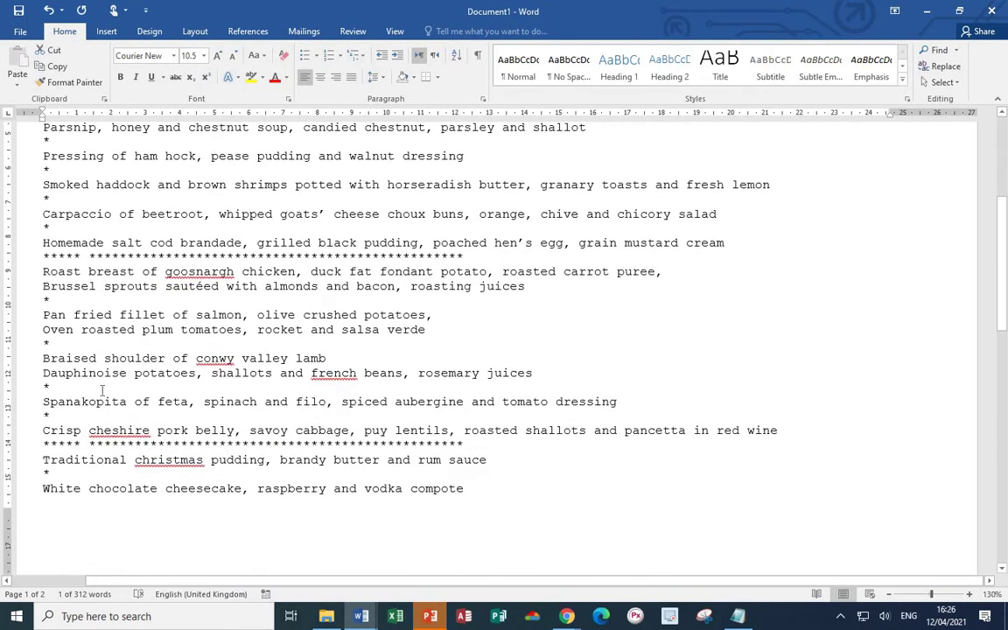
scroll(99, 389, down, 1)
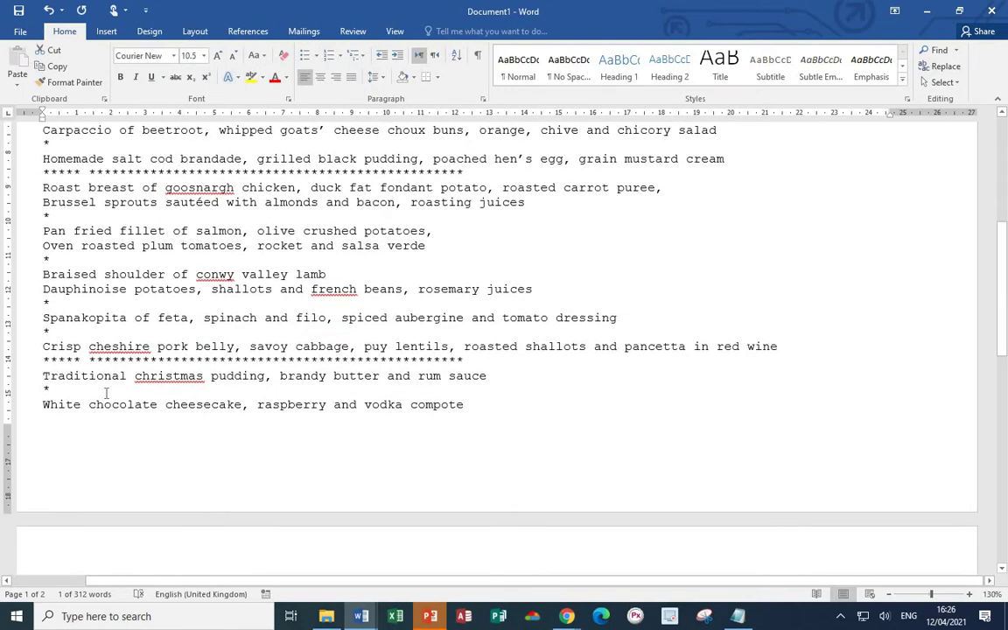
scroll(102, 393, down, 4)
scroll(107, 400, down, 2)
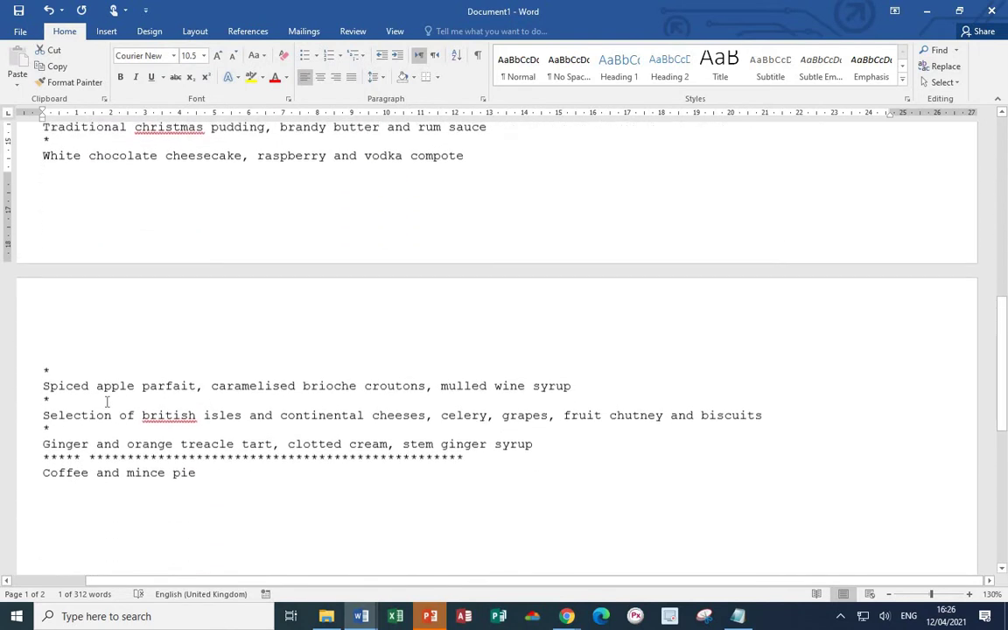
scroll(198, 418, up, 8)
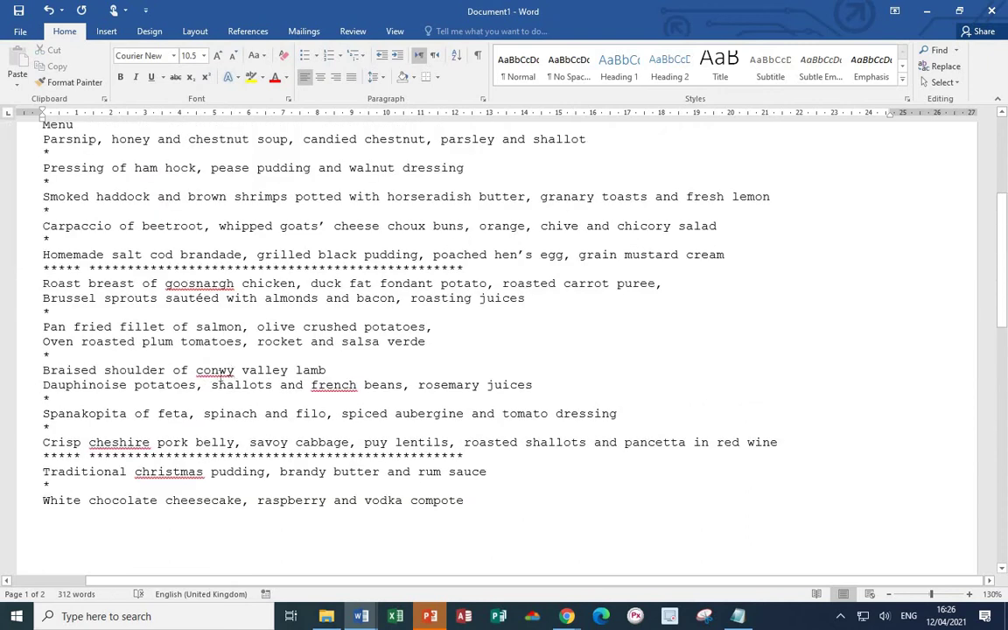
drag(235, 371, 200, 375)
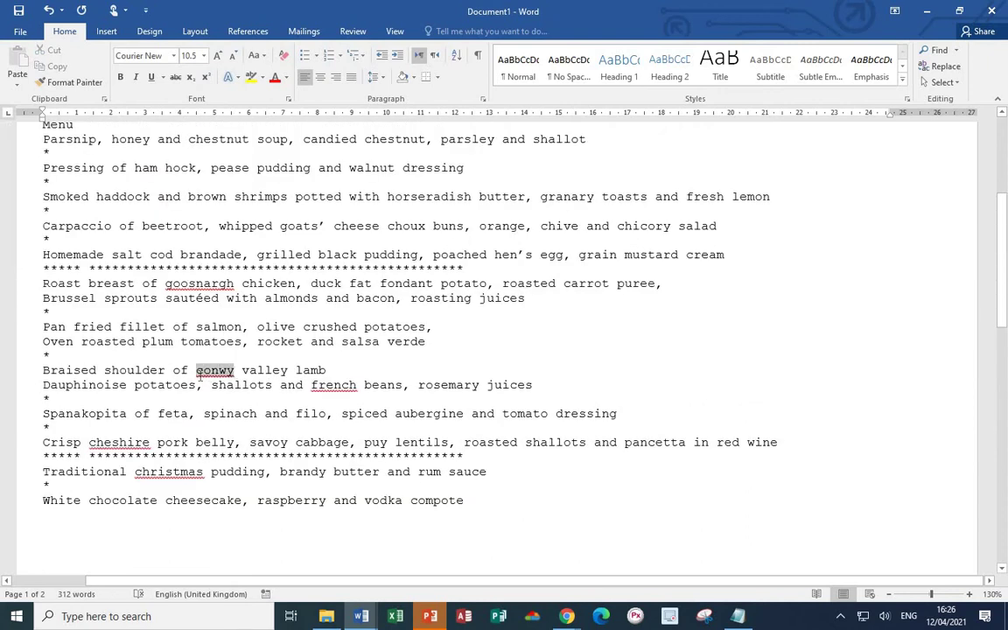
click(258, 55)
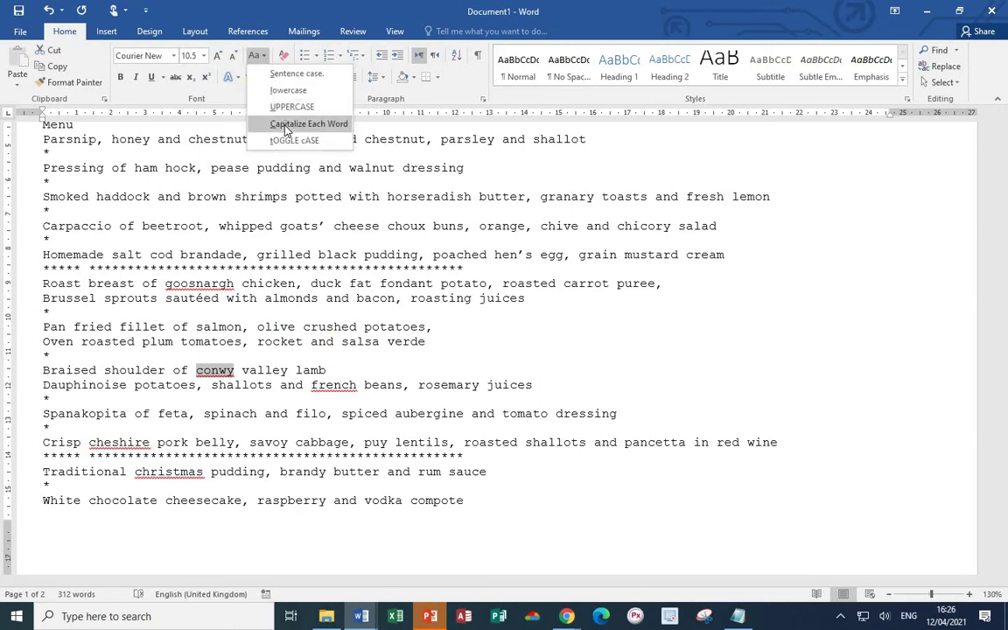
click(298, 124)
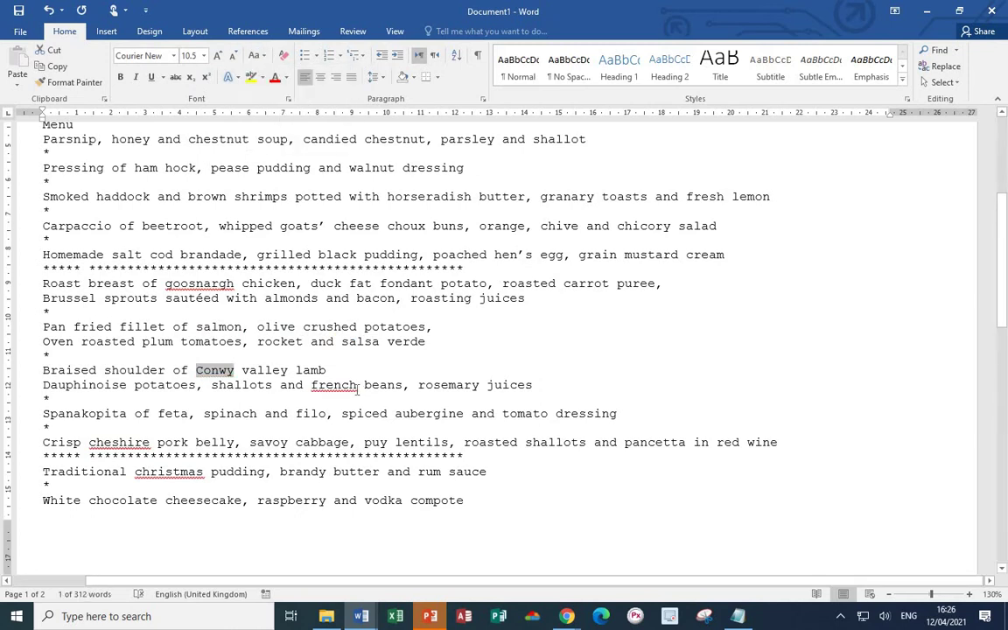
double_click(119, 442)
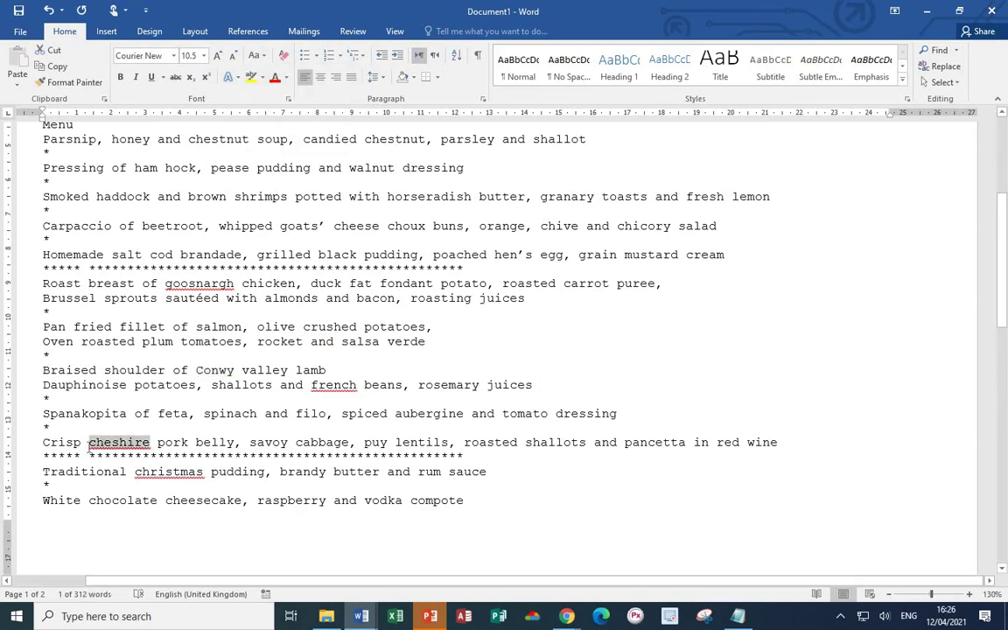
click(266, 57)
click(296, 124)
- Capitalise Christmas and British in the menu text
double_click(192, 471)
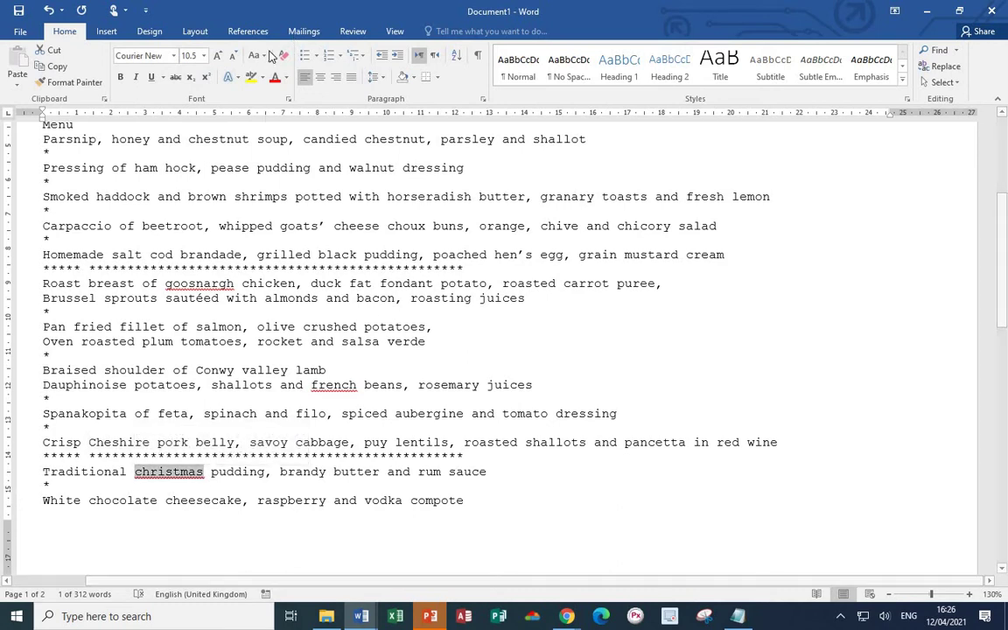
click(266, 57)
click(296, 122)
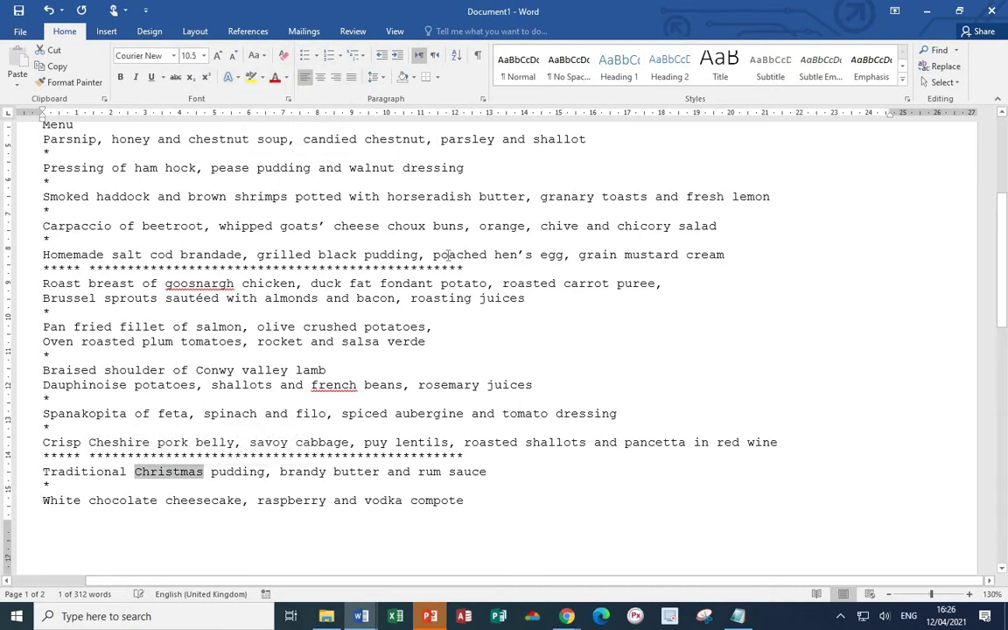
click(570, 489)
scroll(560, 492, down, 5)
scroll(548, 495, down, 2)
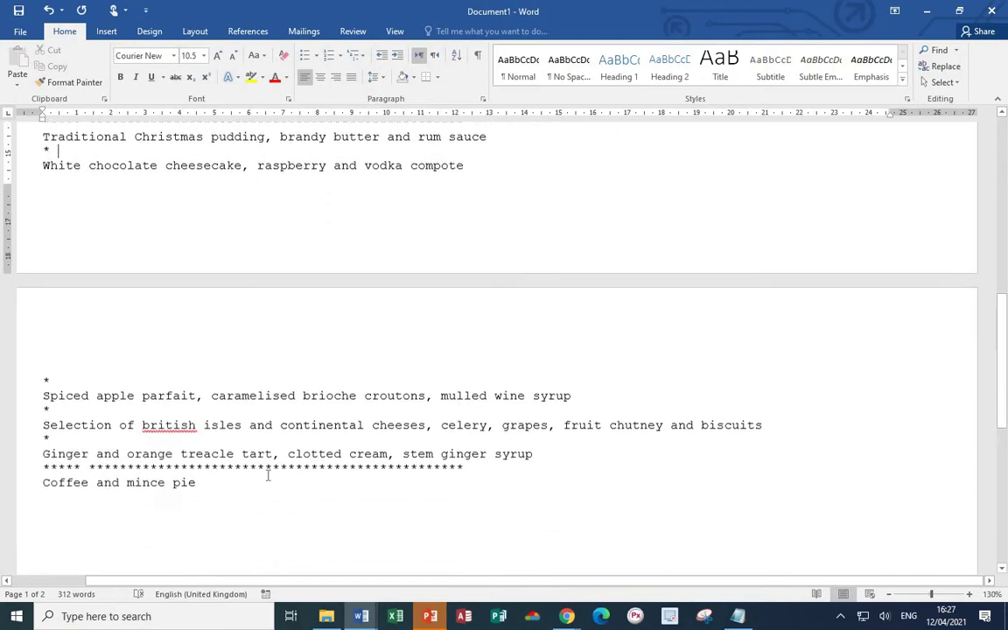
drag(199, 424, 140, 424)
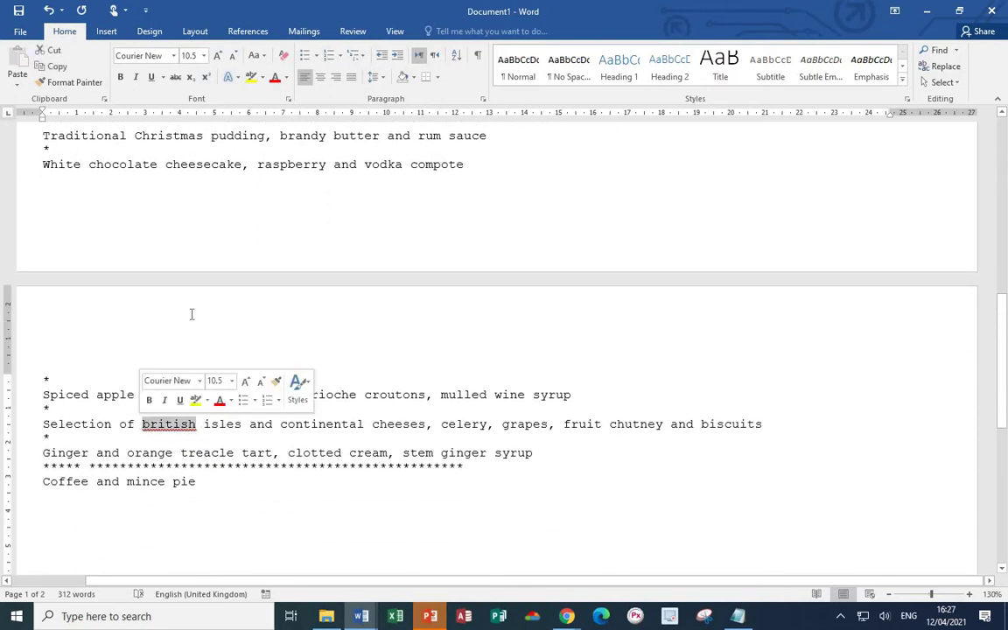
click(257, 55)
click(277, 126)
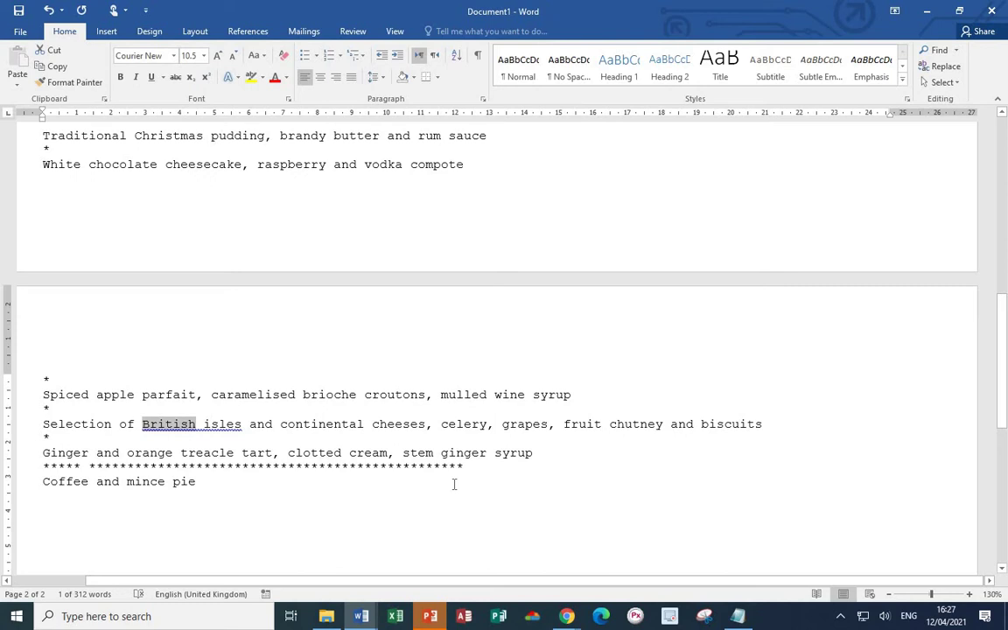
scroll(736, 354, up, 7)
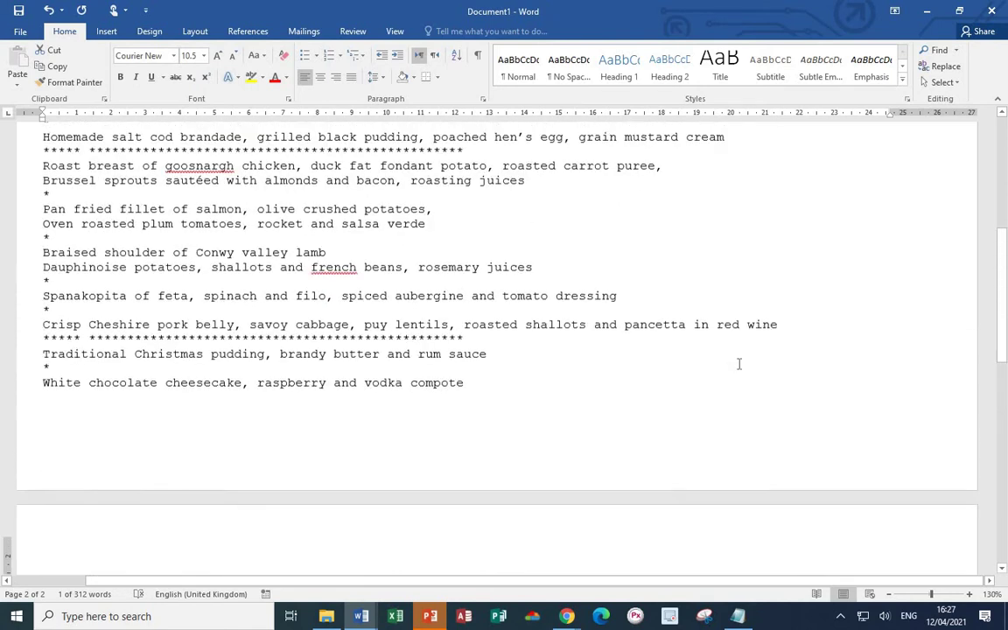
- Format the TTFN Supplies Ltd title as 18 pt, bold, in Rockwell Extra Bold
scroll(740, 360, up, 6)
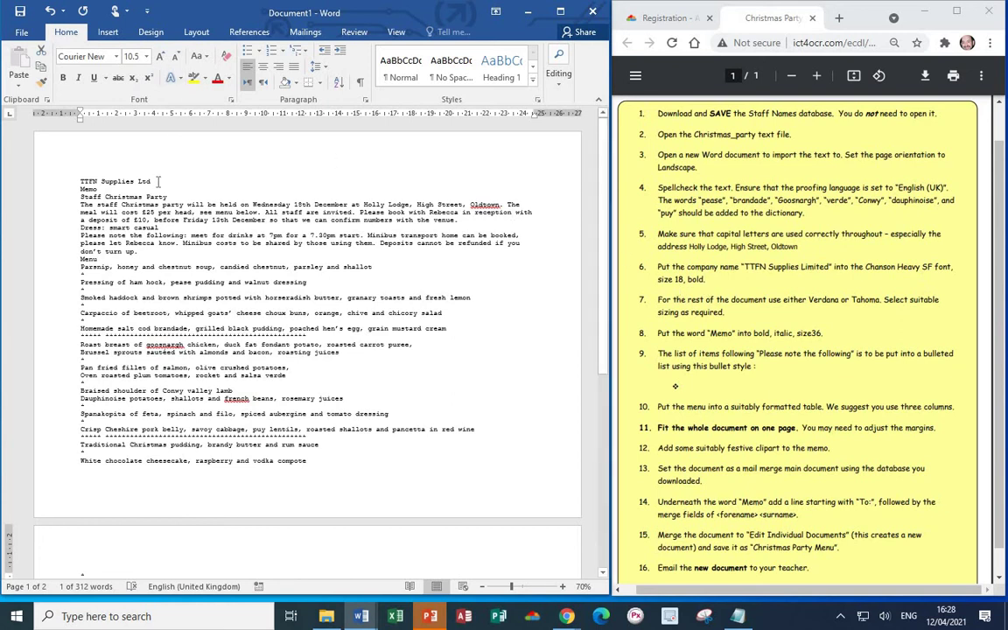
drag(150, 181, 70, 175)
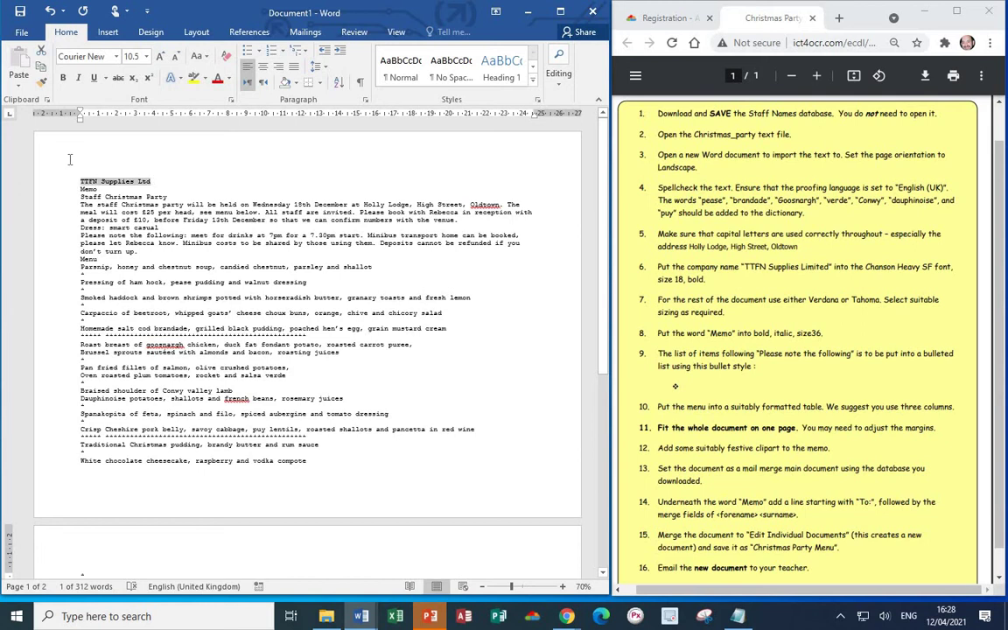
click(147, 56)
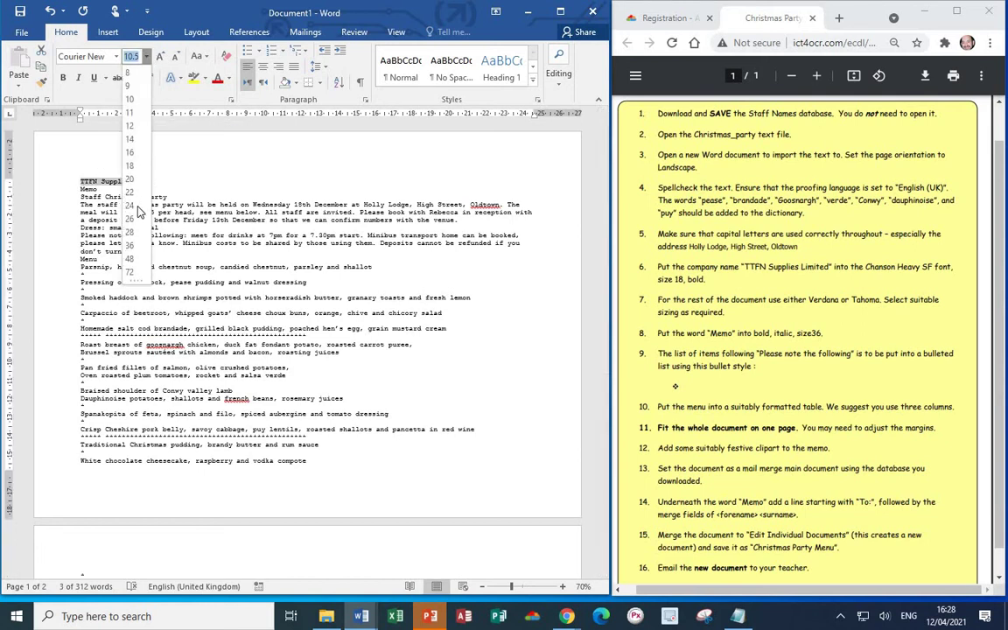
click(131, 166)
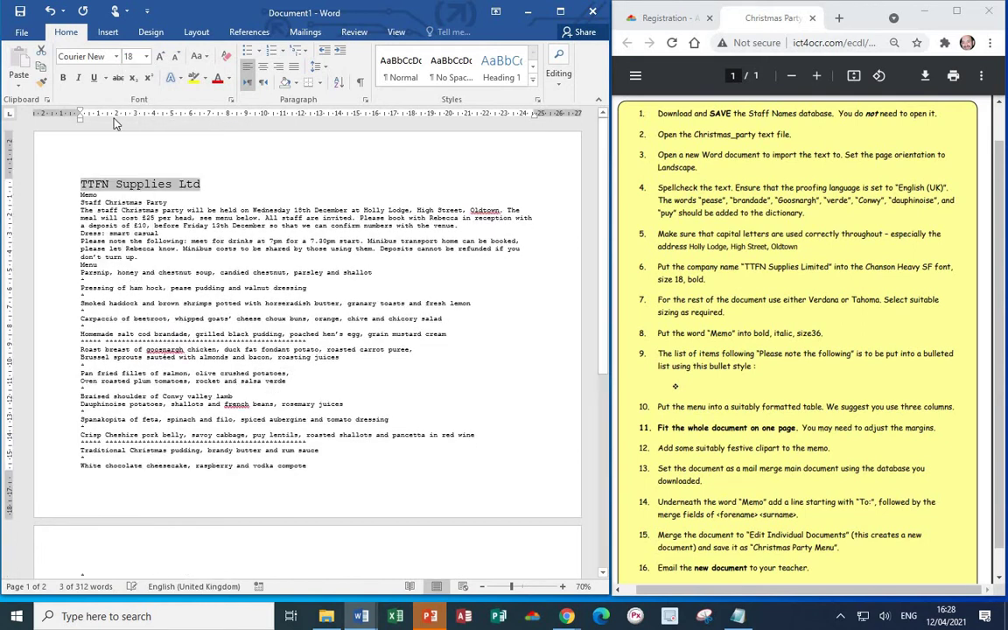
click(62, 78)
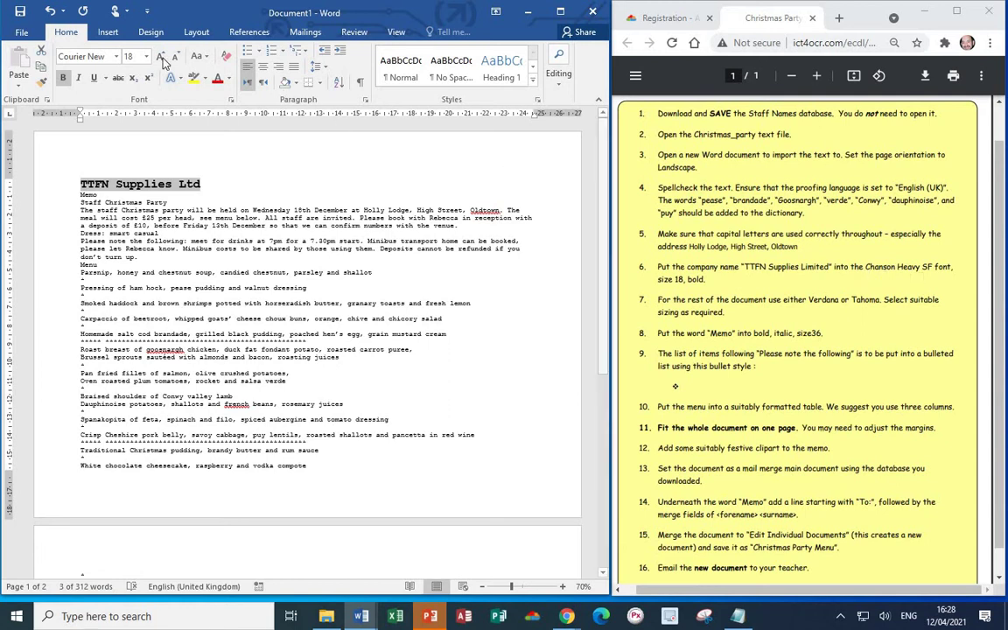
click(116, 57)
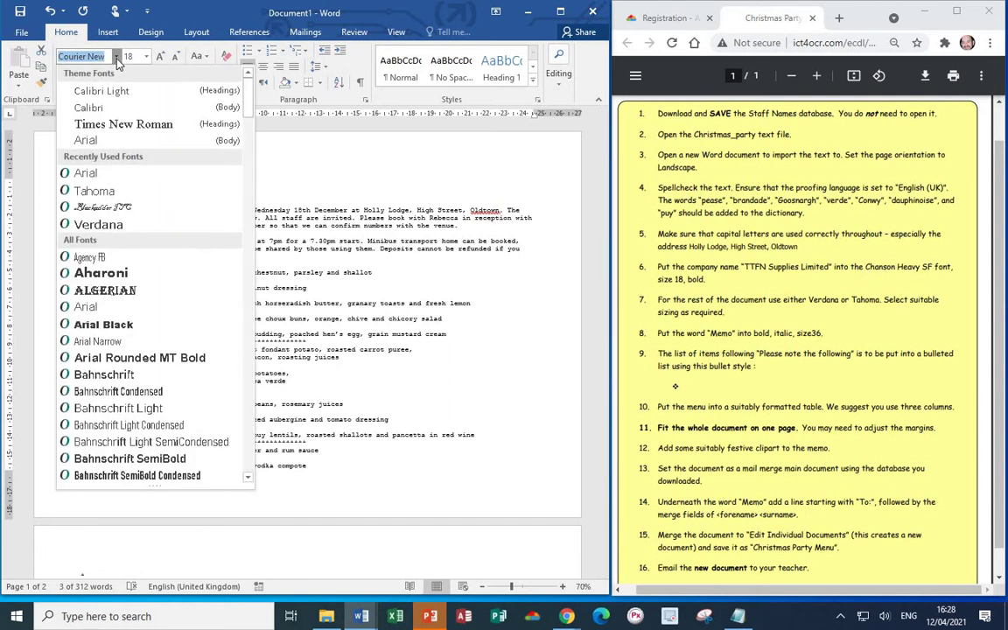
scroll(118, 297, down, 5)
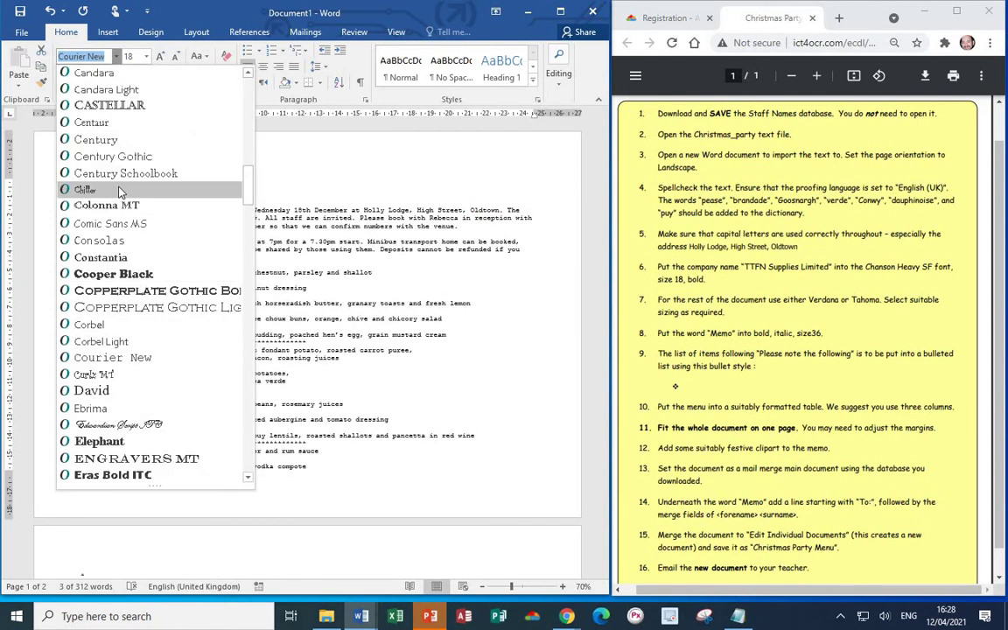
click(116, 56)
click(116, 56)
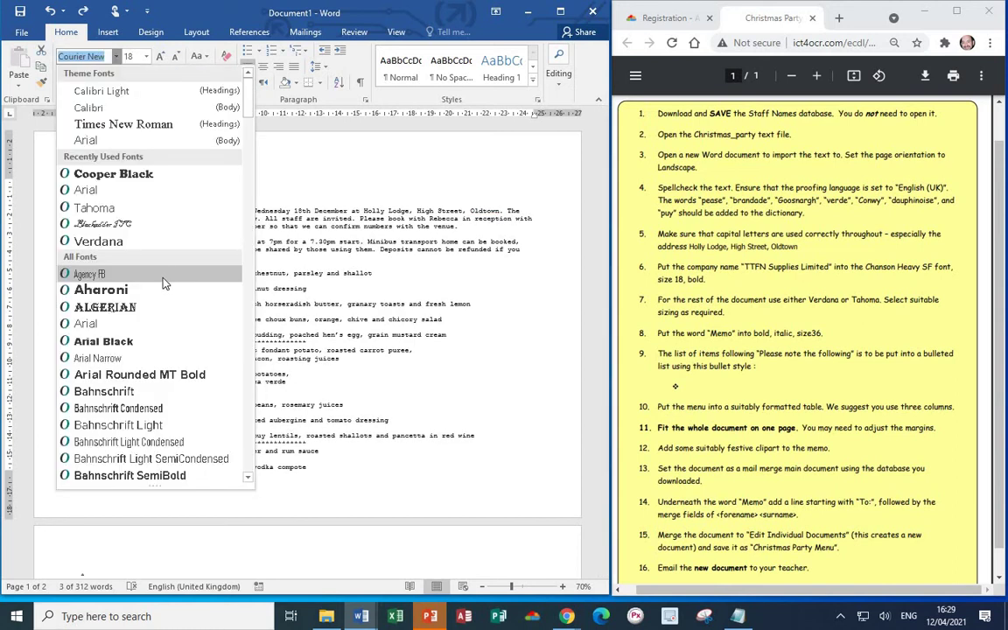
scroll(162, 279, down, 15)
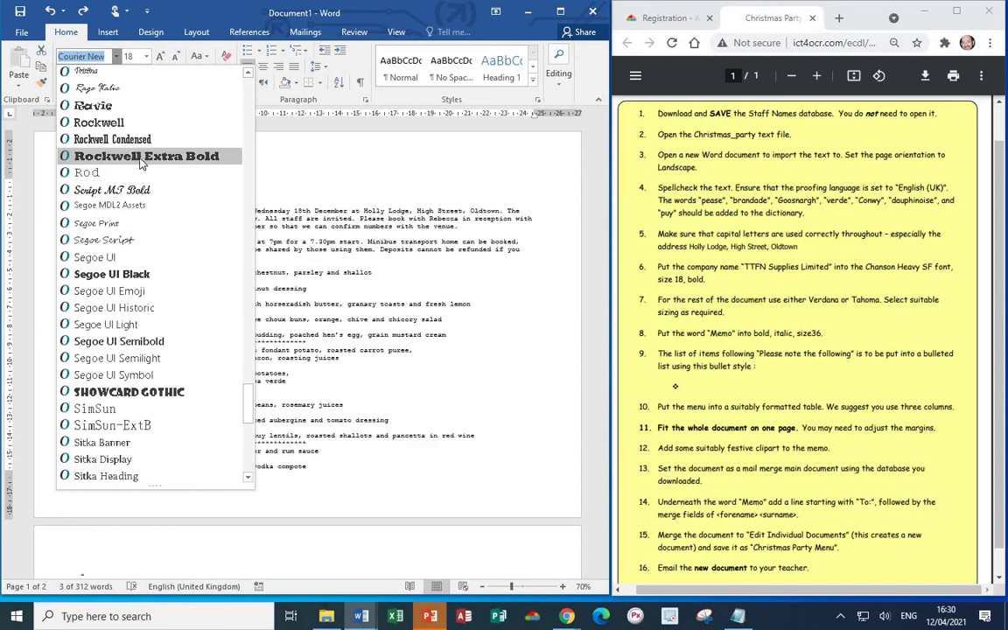
click(140, 156)
click(258, 194)
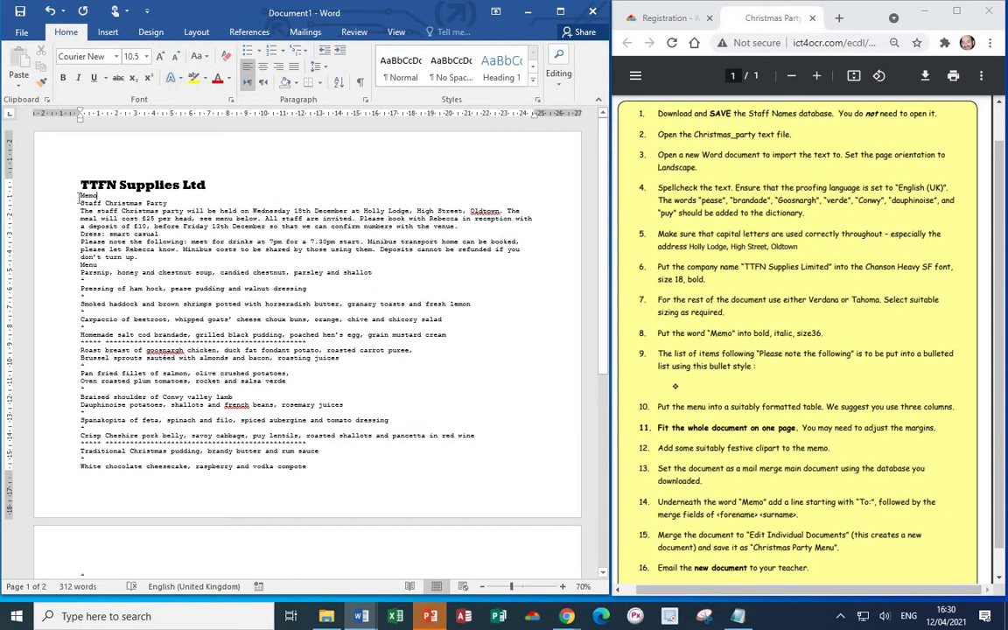
- Apply Verdana at 11 pt to everything from Memo to the document end
drag(76, 195, 171, 288)
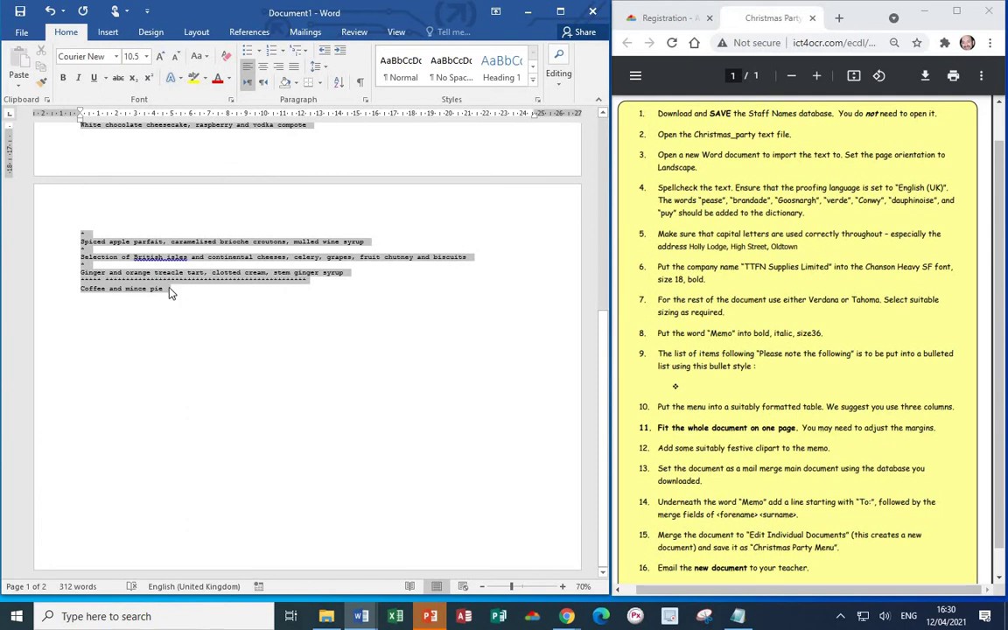
click(114, 56)
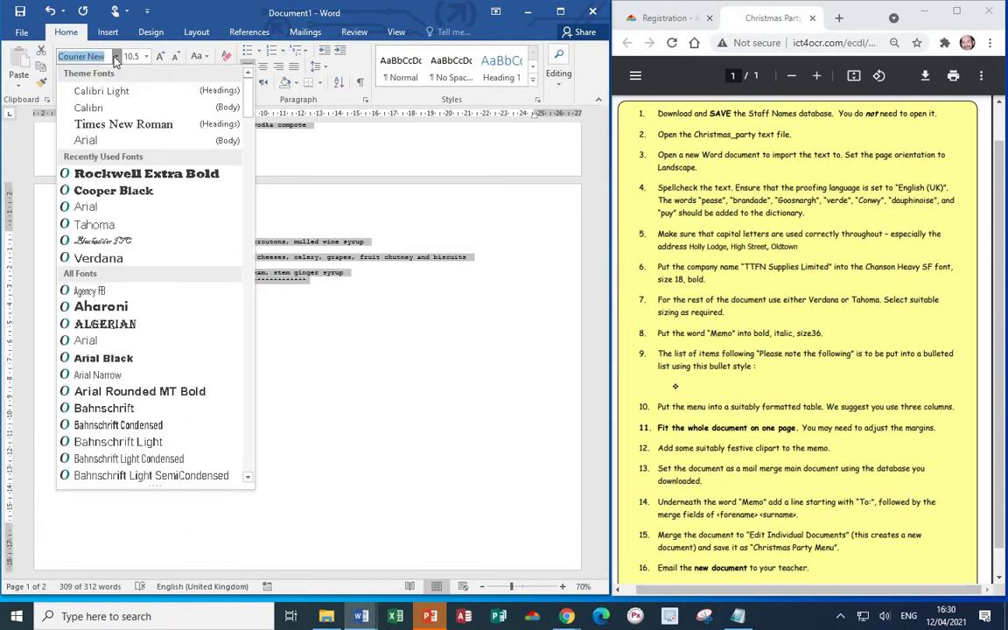
click(143, 259)
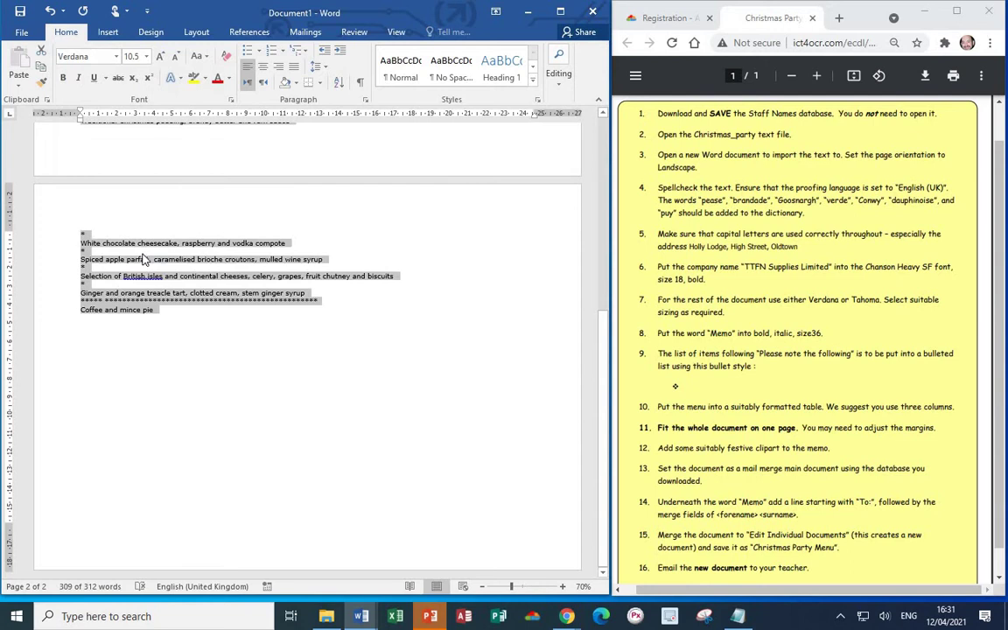
click(147, 57)
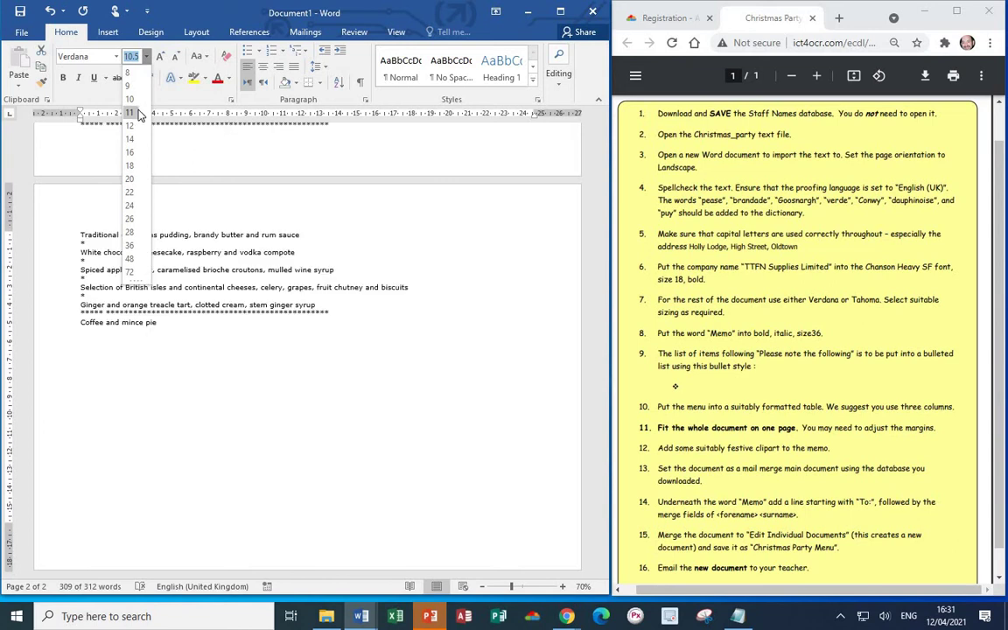
click(130, 113)
click(325, 240)
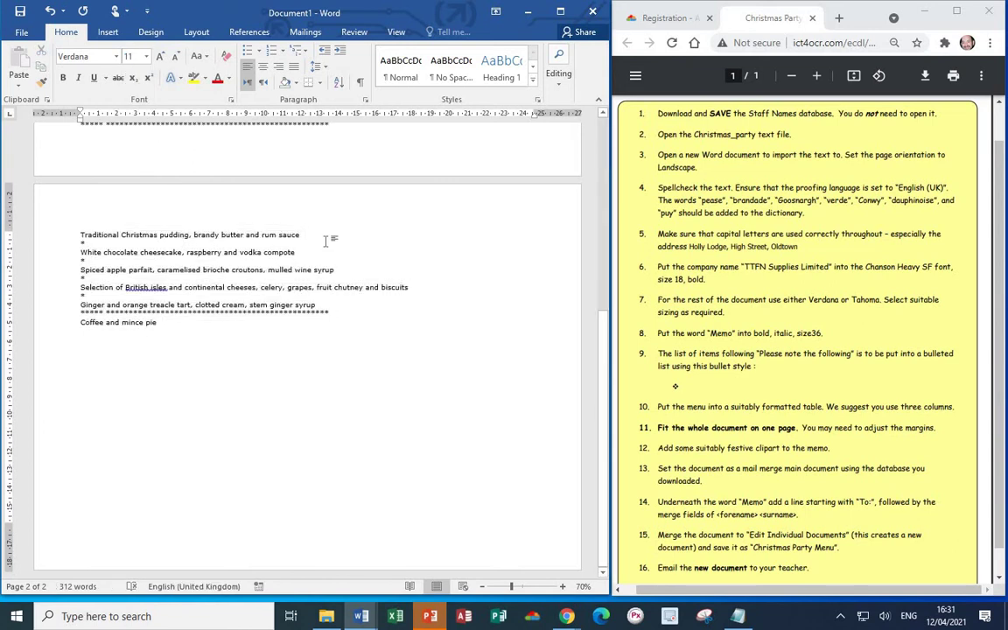
scroll(324, 240, up, 1)
scroll(325, 239, up, 10)
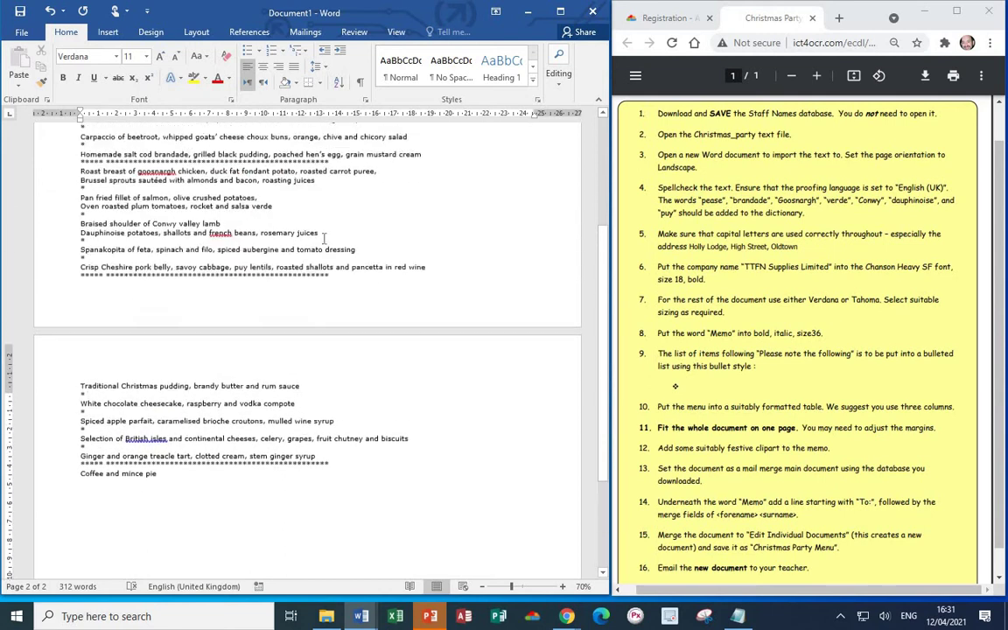
- Format the word Memo as bold italic at 36 pt
scroll(323, 238, up, 2)
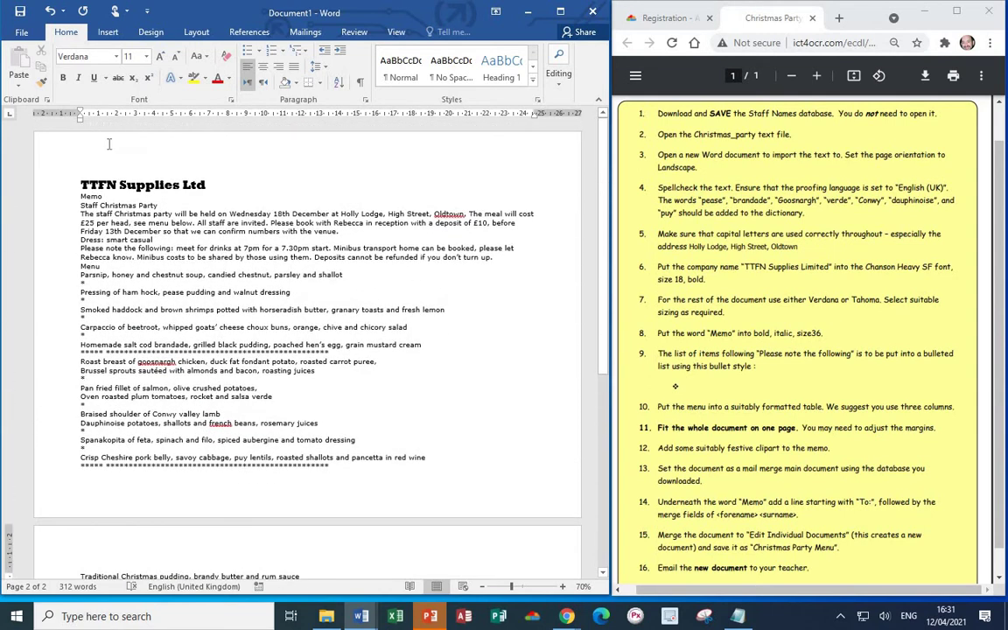
drag(104, 195, 71, 194)
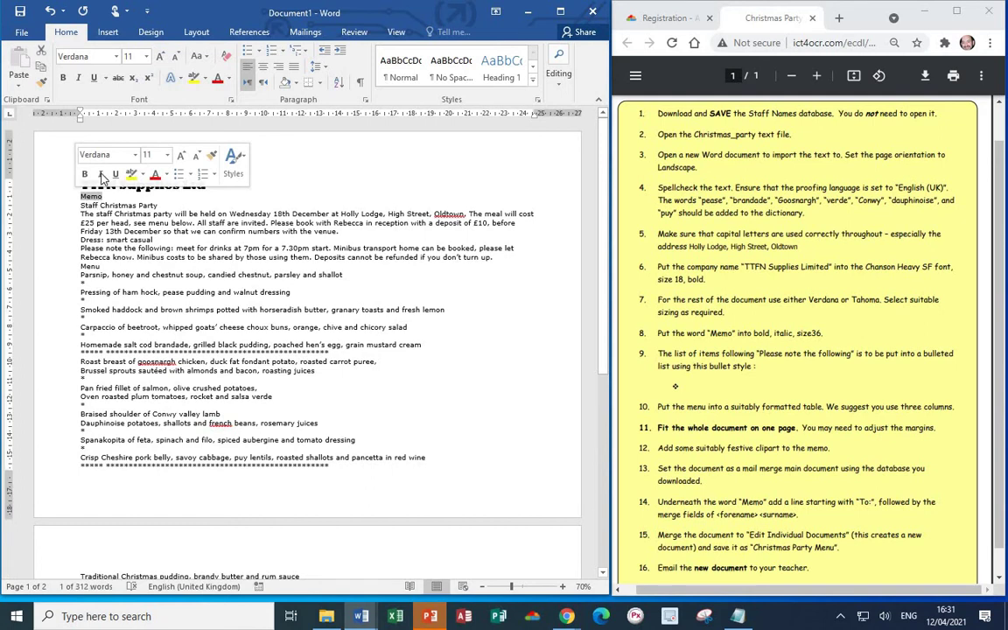
click(62, 79)
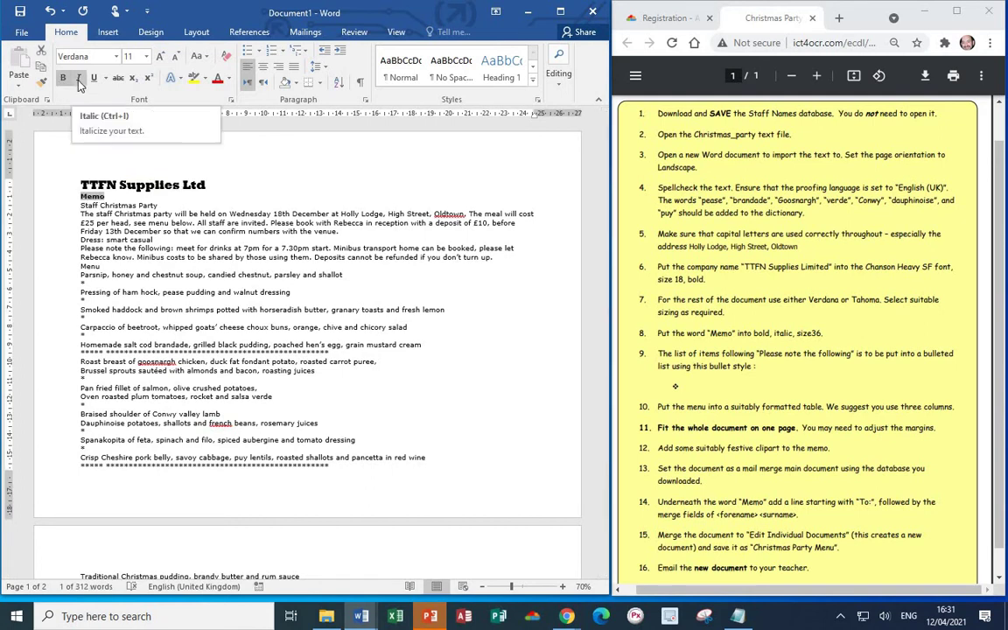
click(78, 78)
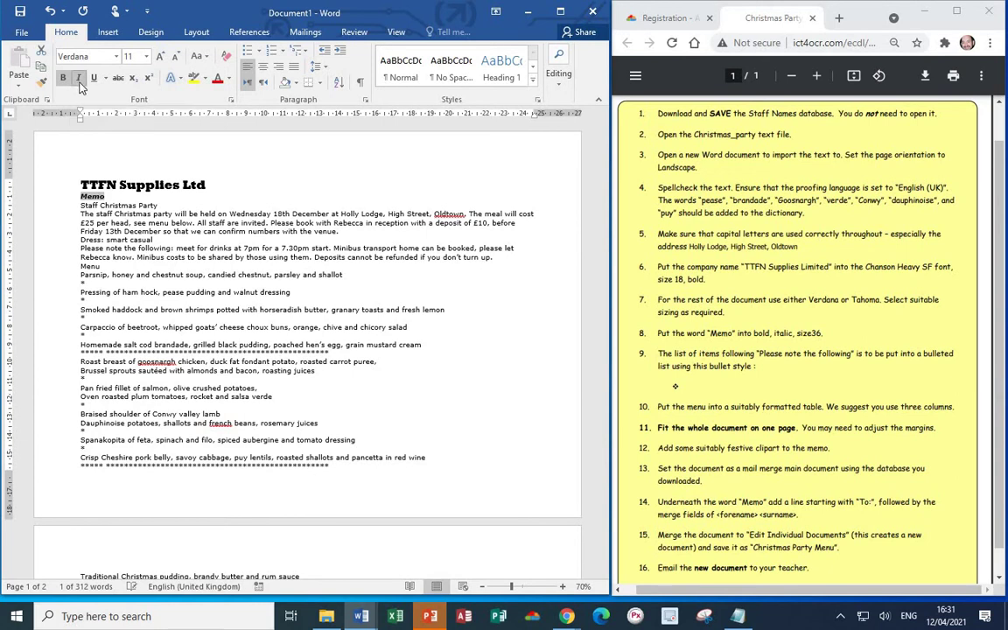
click(146, 60)
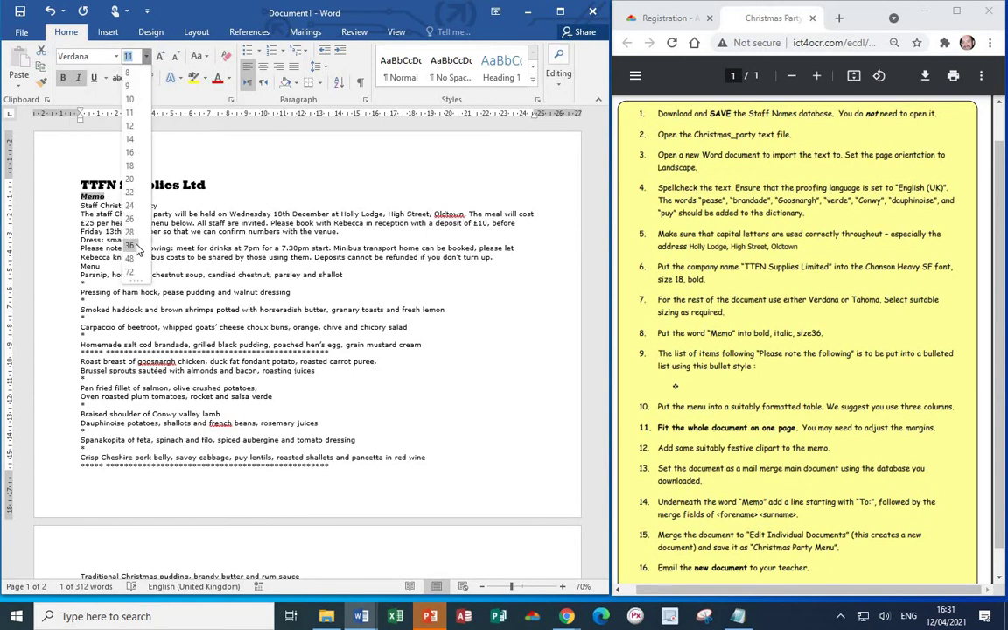
click(121, 224)
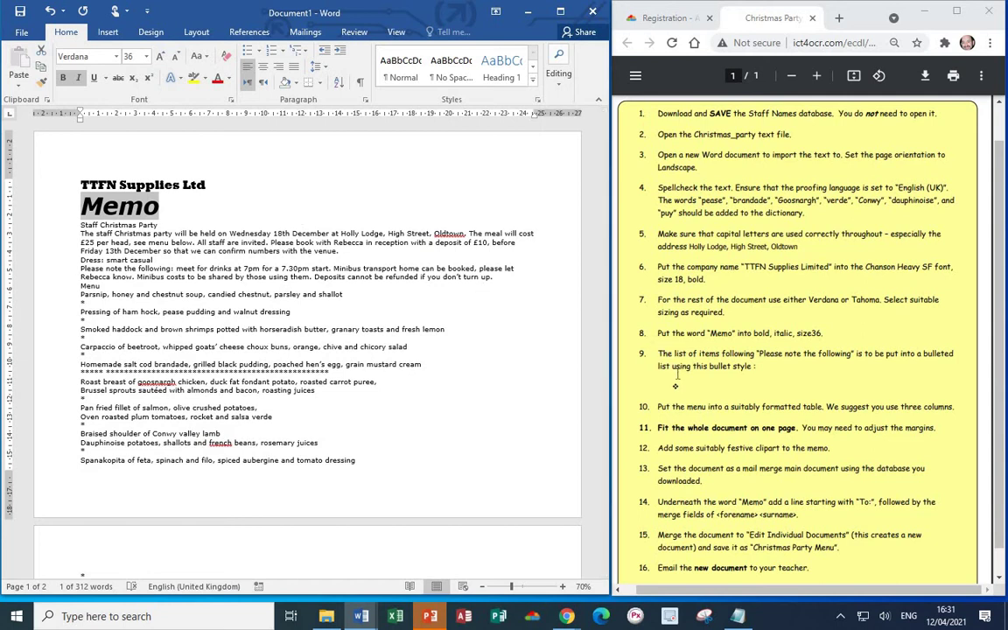
scroll(676, 374, down, 1)
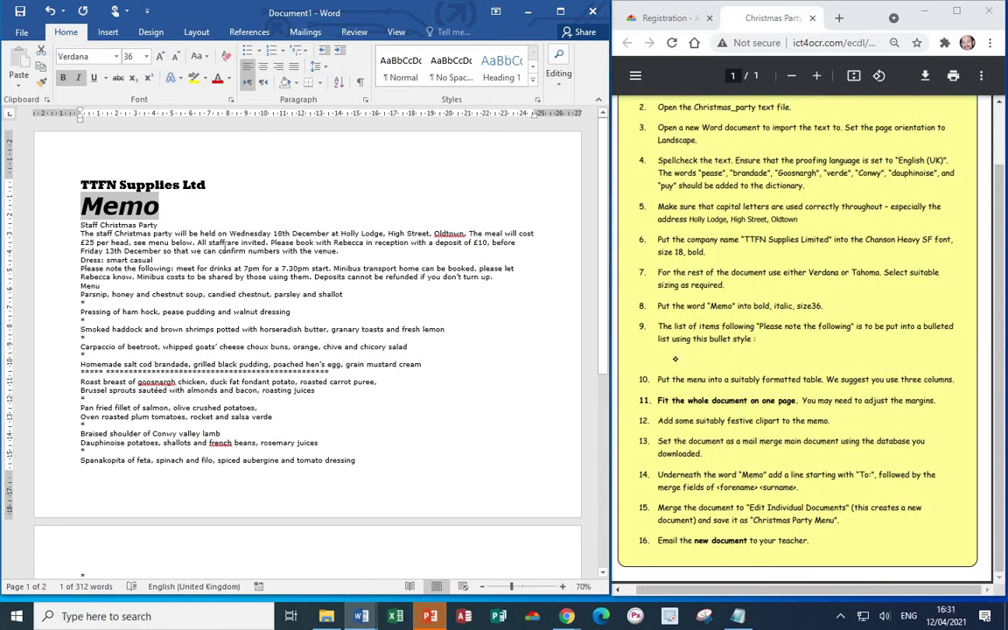
- Put the drinks, minibus, costs and deposits notes on separate lines, then select them
click(167, 247)
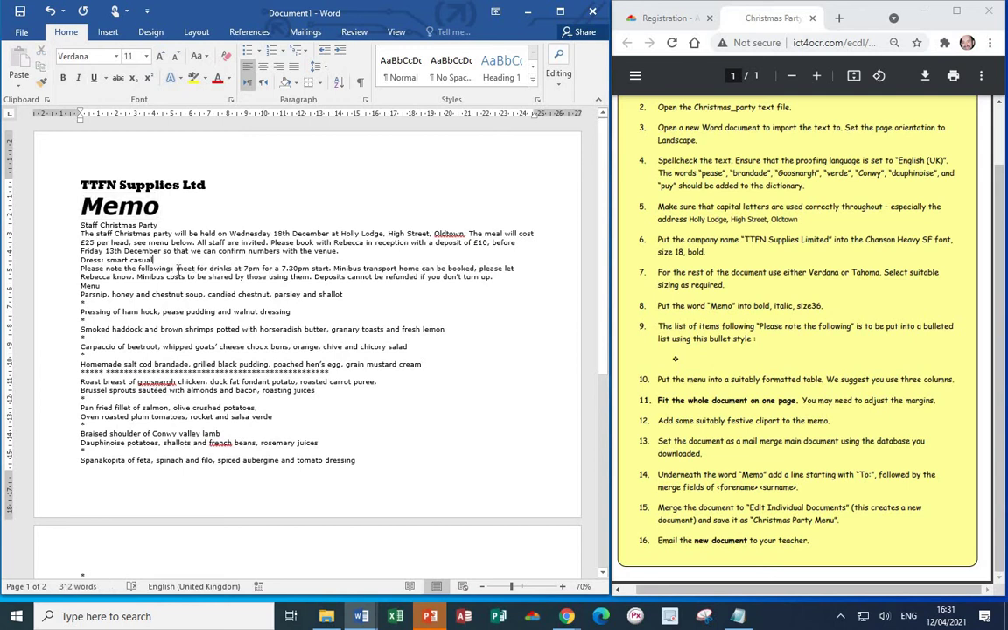
click(176, 271)
key(Return)
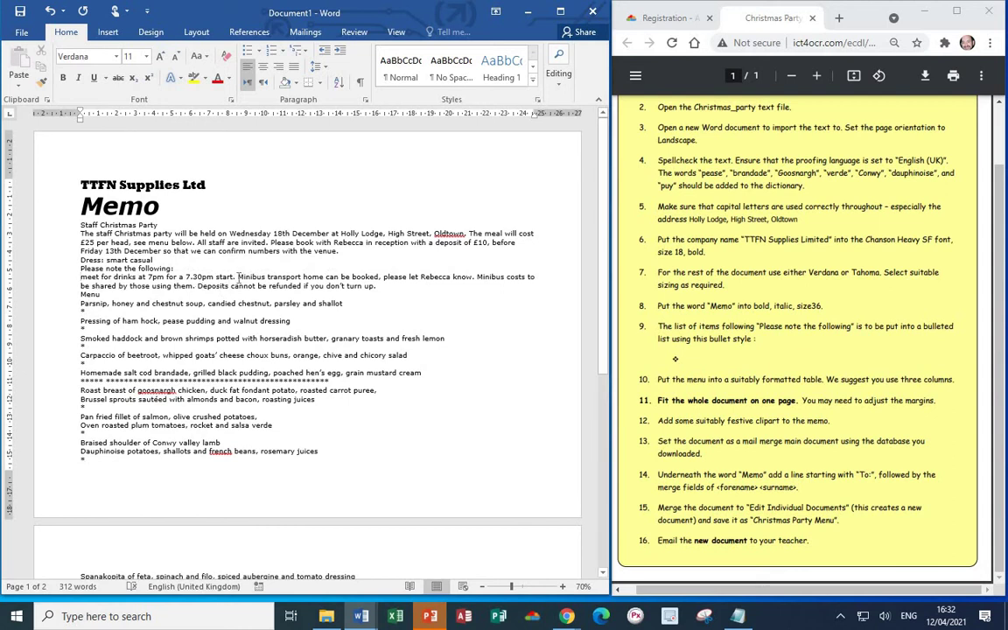
key(Return)
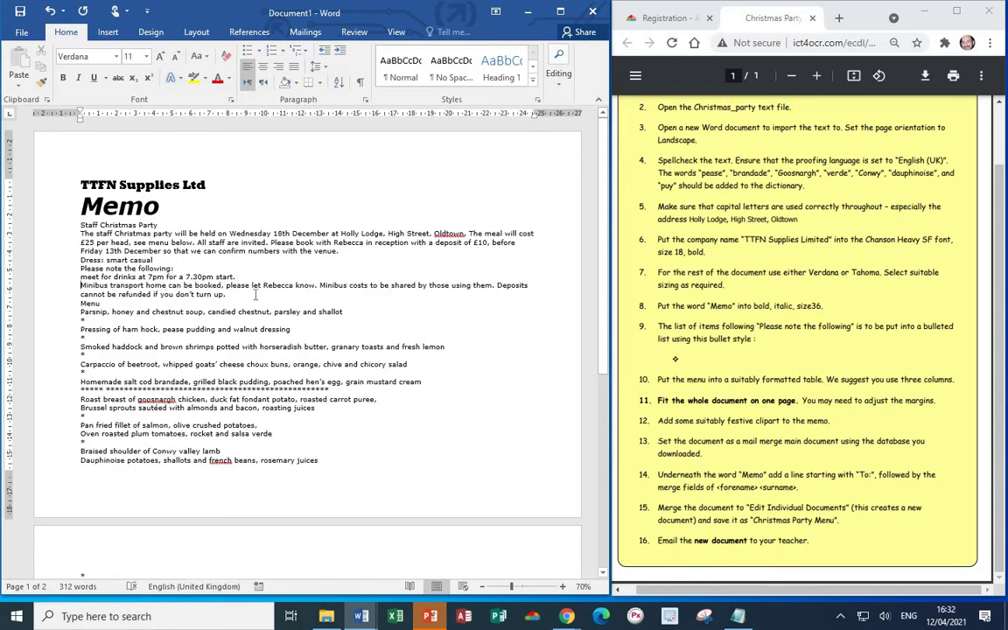
click(321, 285)
key(Return)
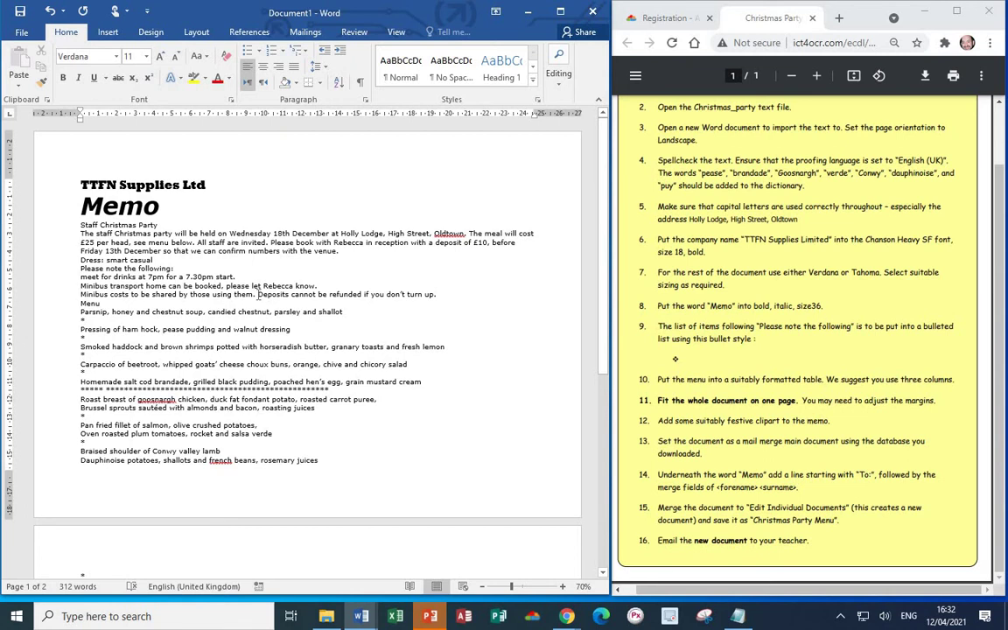
click(258, 294)
key(Return)
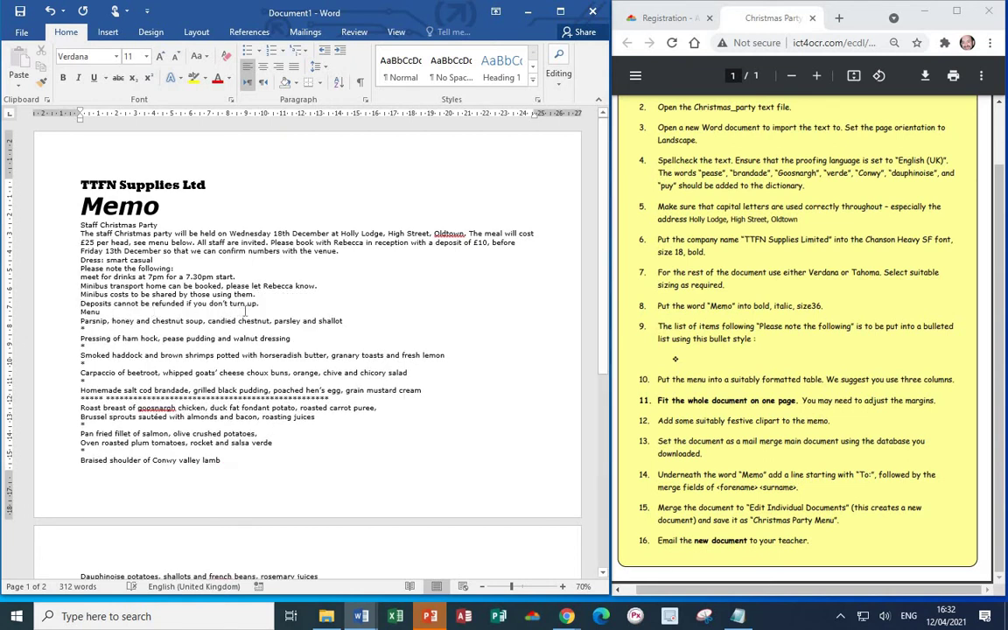
drag(255, 304, 83, 276)
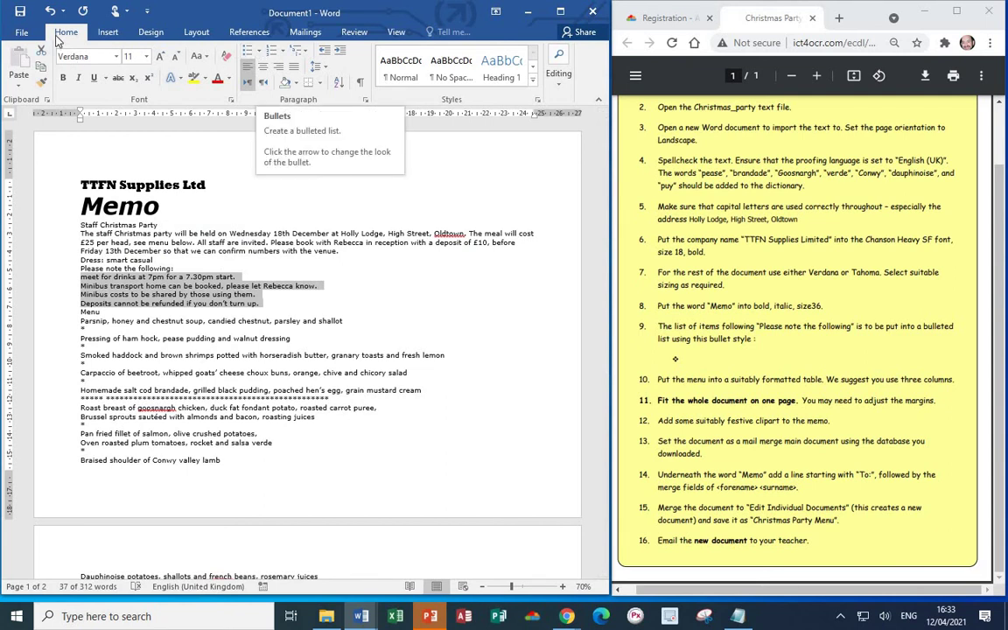
- Apply diamond bullets to the four selected notes from the Bullet Library
click(258, 52)
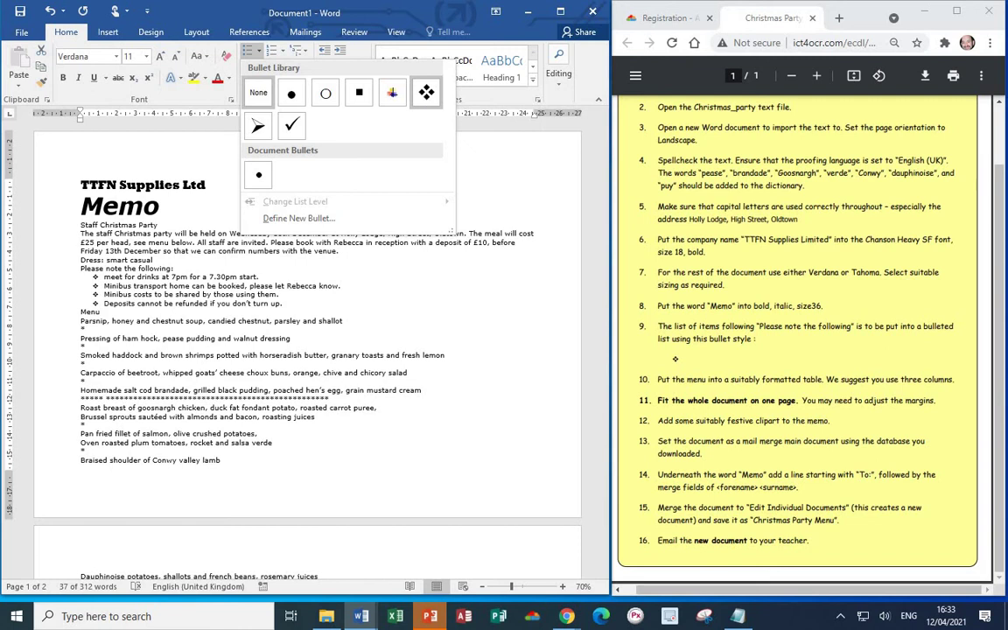
click(425, 98)
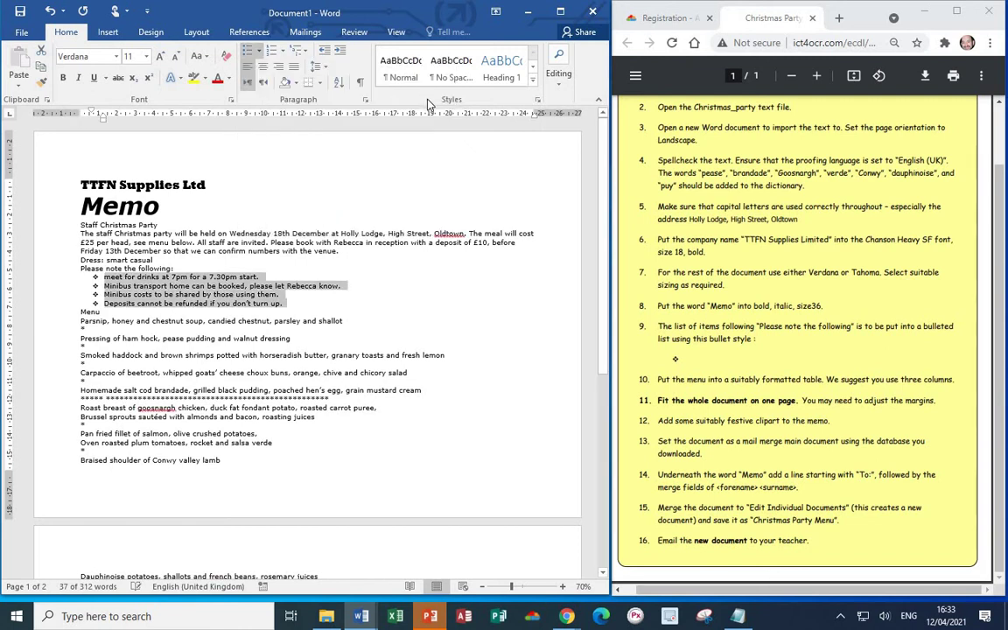
click(430, 320)
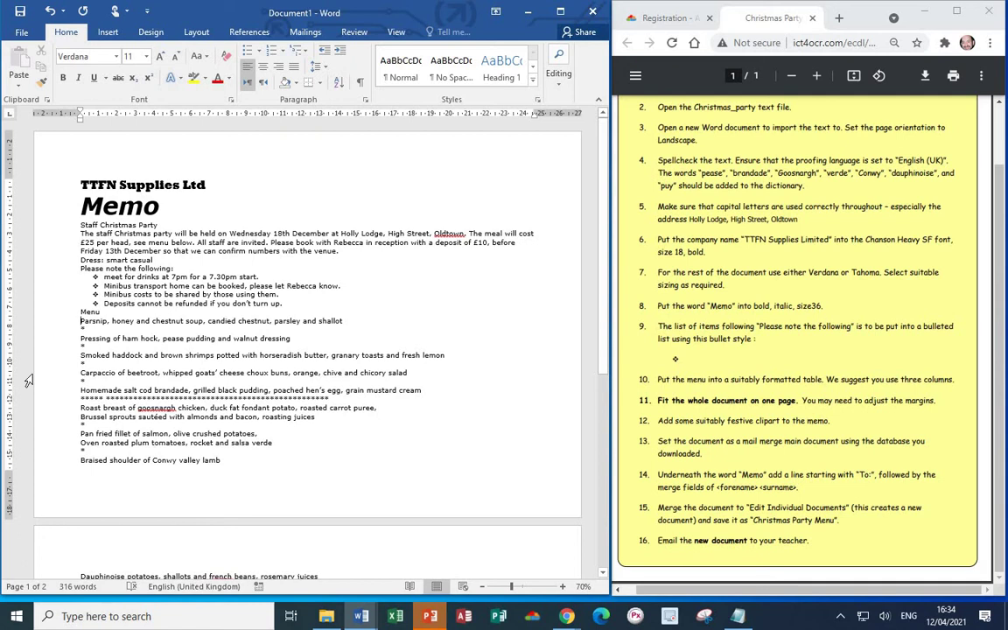
- Insert a three-column, two-row table on a new line below Menu
key(Return)
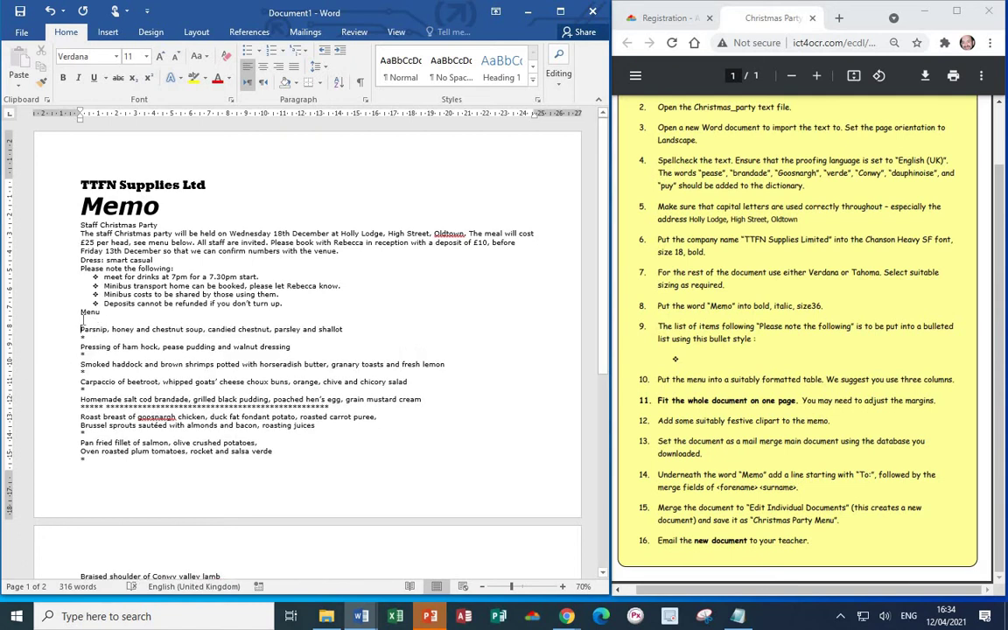
click(109, 32)
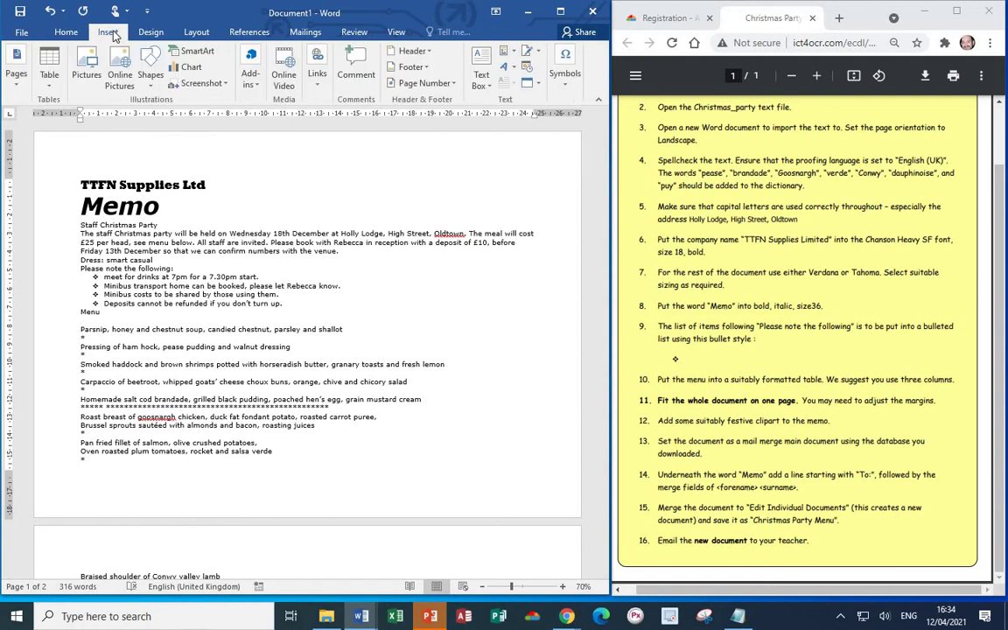
click(49, 76)
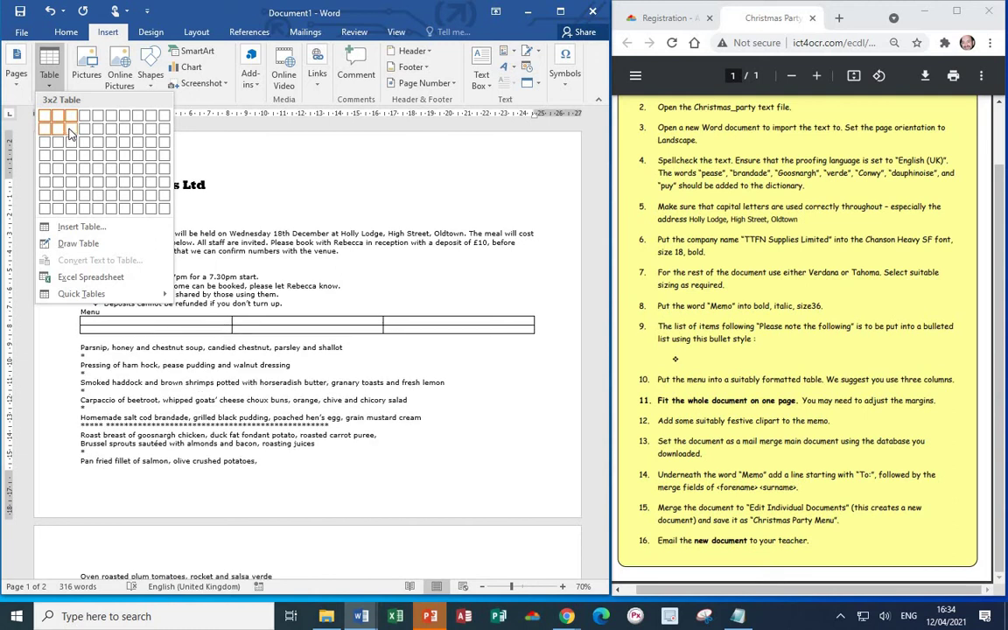
click(69, 130)
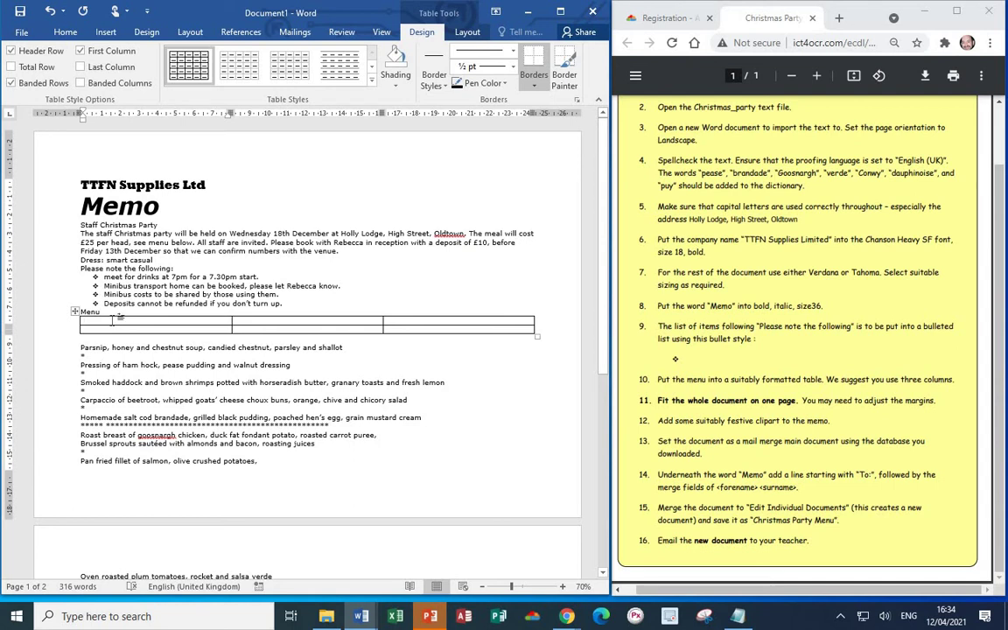
- Fill the header row with Starters, Main Courses and Desserts
text(Starters)
key(Tab)
text(Main Course)
key(Tab)
text(Desser)
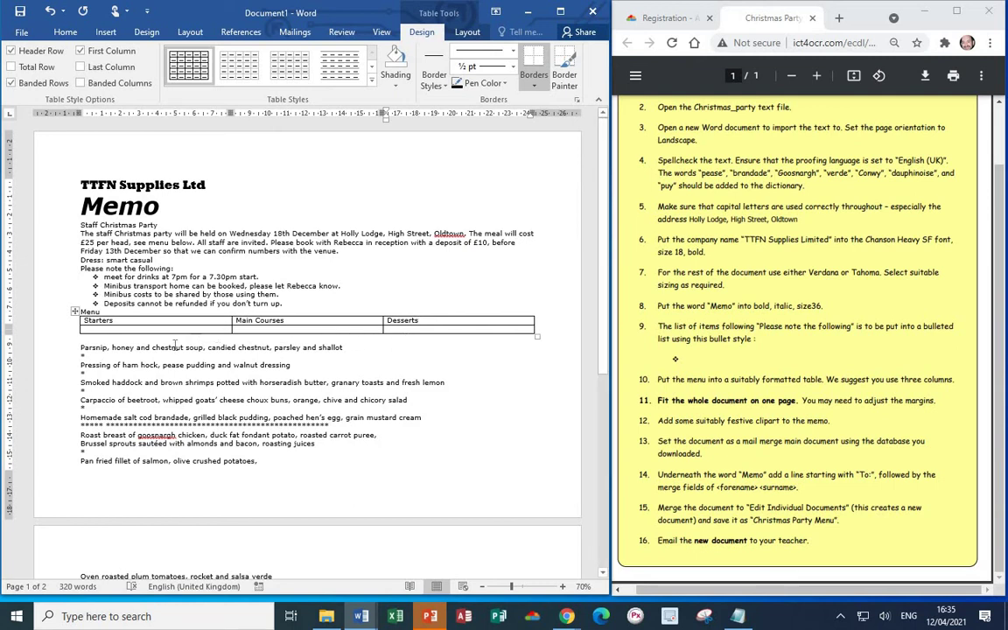
- Cut the starter dishes, Parsnip through grain mustard cream, and paste them under Starters
click(79, 347)
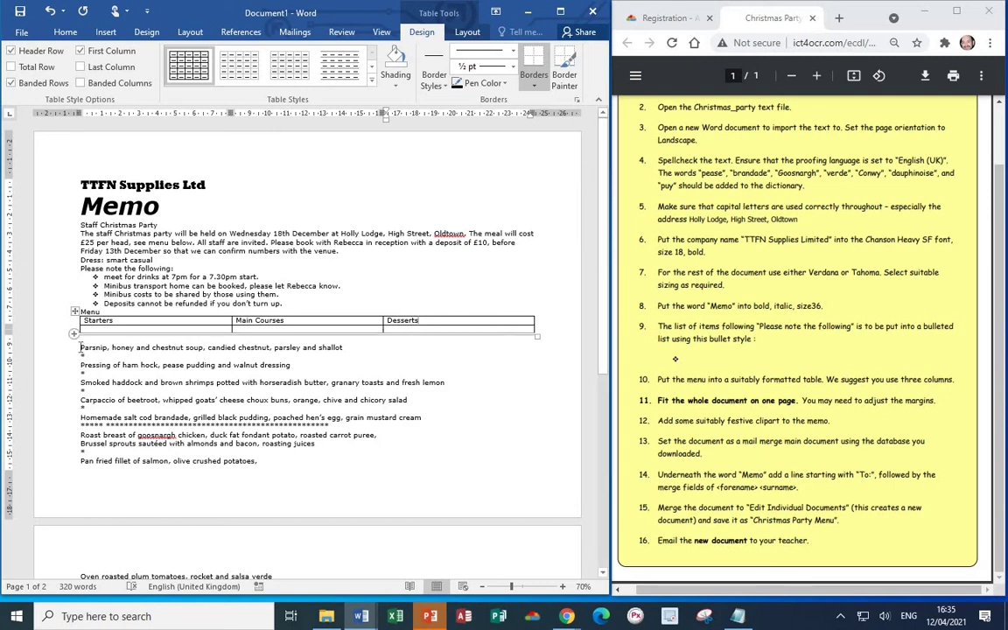
drag(80, 347, 423, 421)
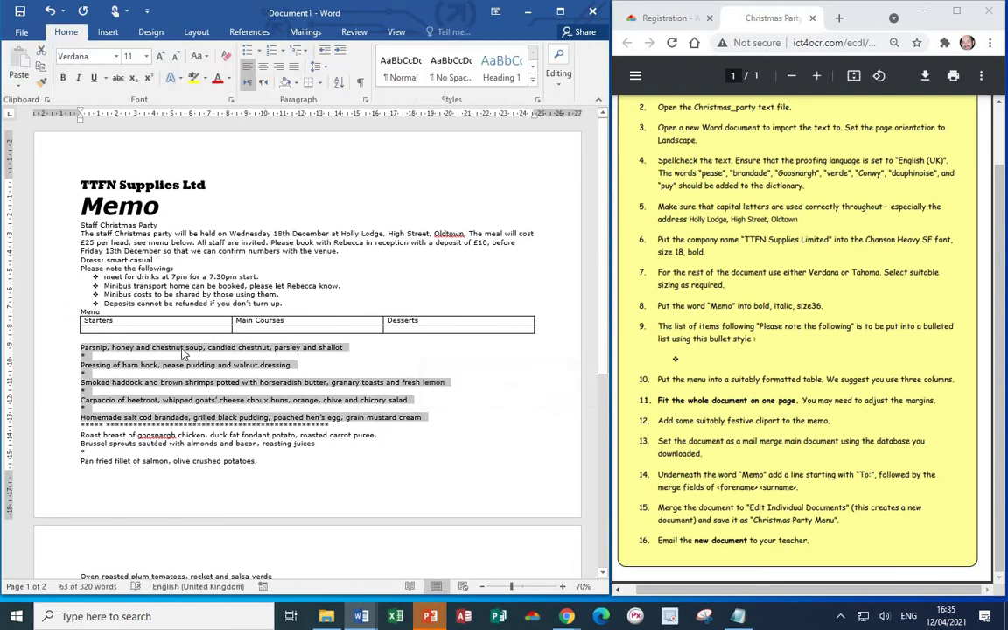
right_click(166, 313)
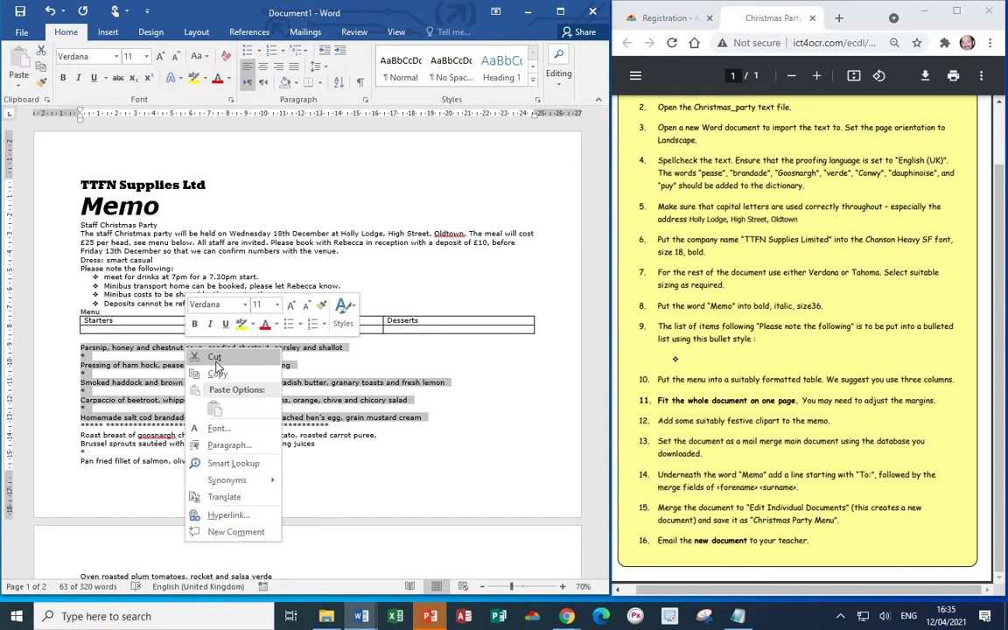
click(196, 327)
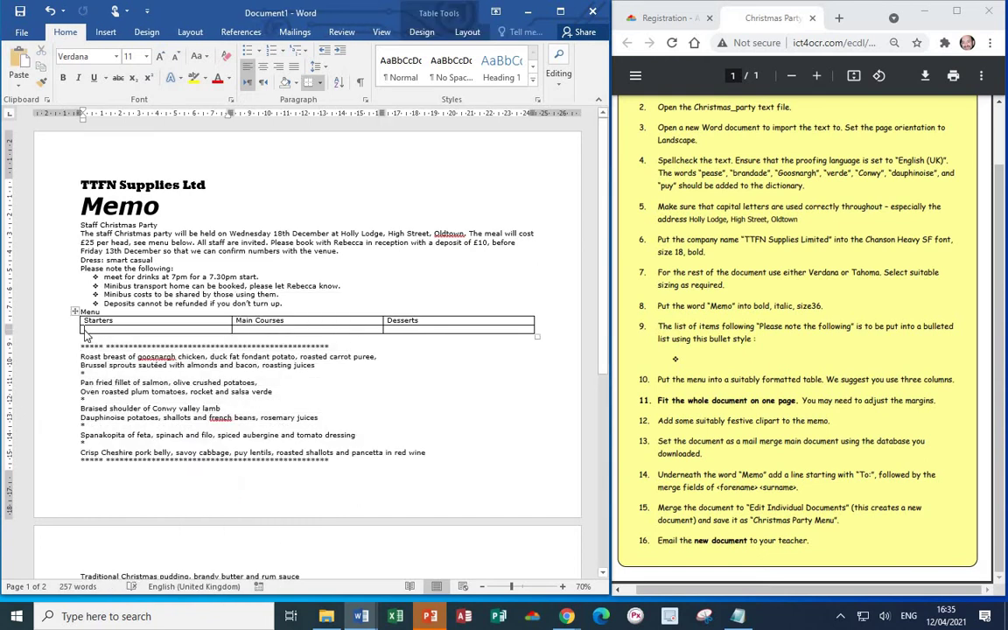
right_click(87, 330)
click(114, 396)
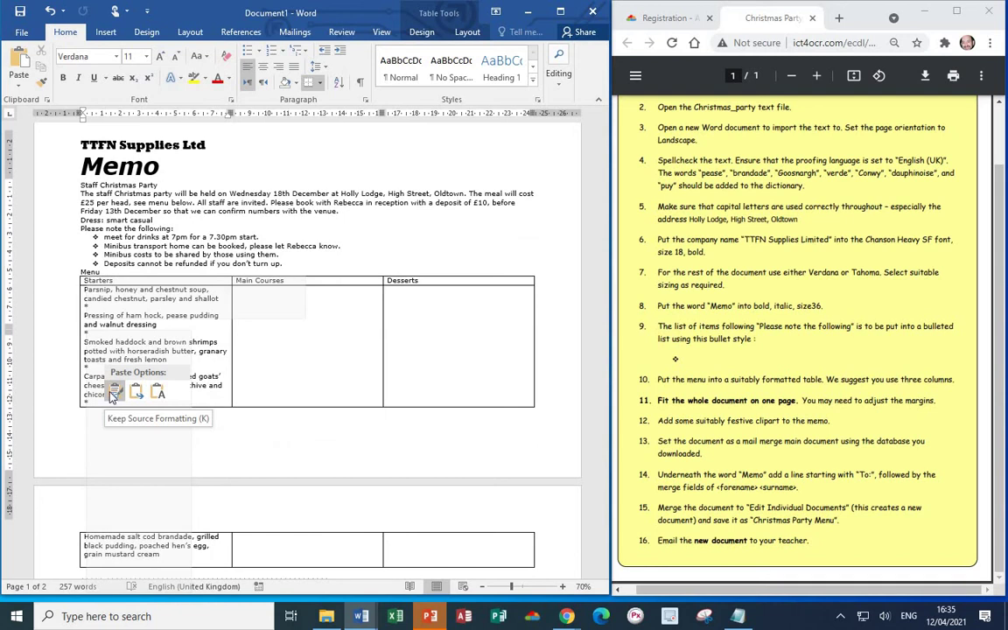
right_click(97, 302)
key(Escape)
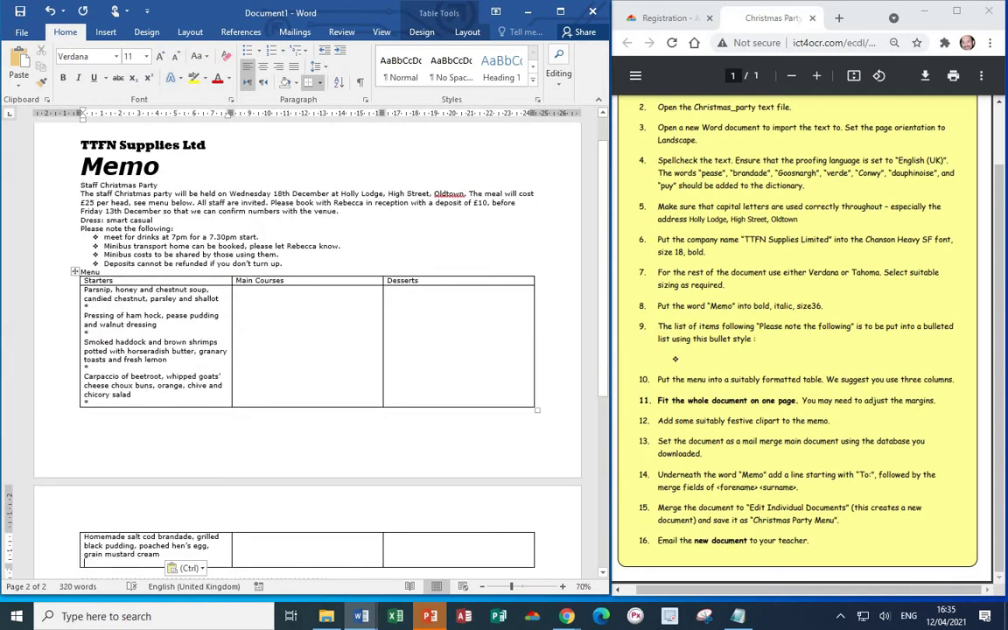
scroll(306, 350, down, 1)
scroll(91, 362, down, 4)
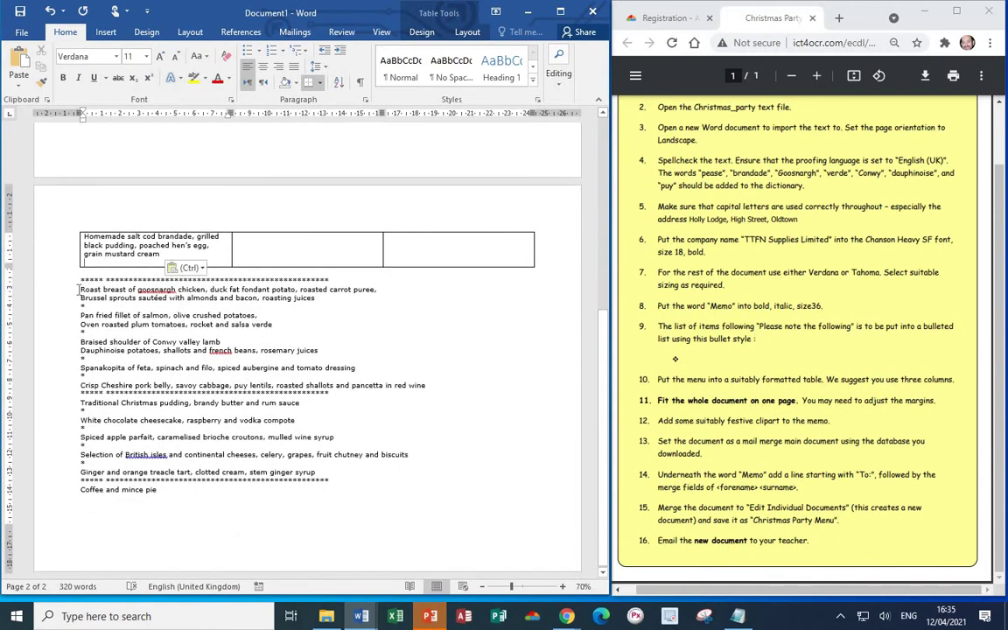
- Move the main course dishes, through the red wine line, under Main Courses
drag(79, 289, 445, 386)
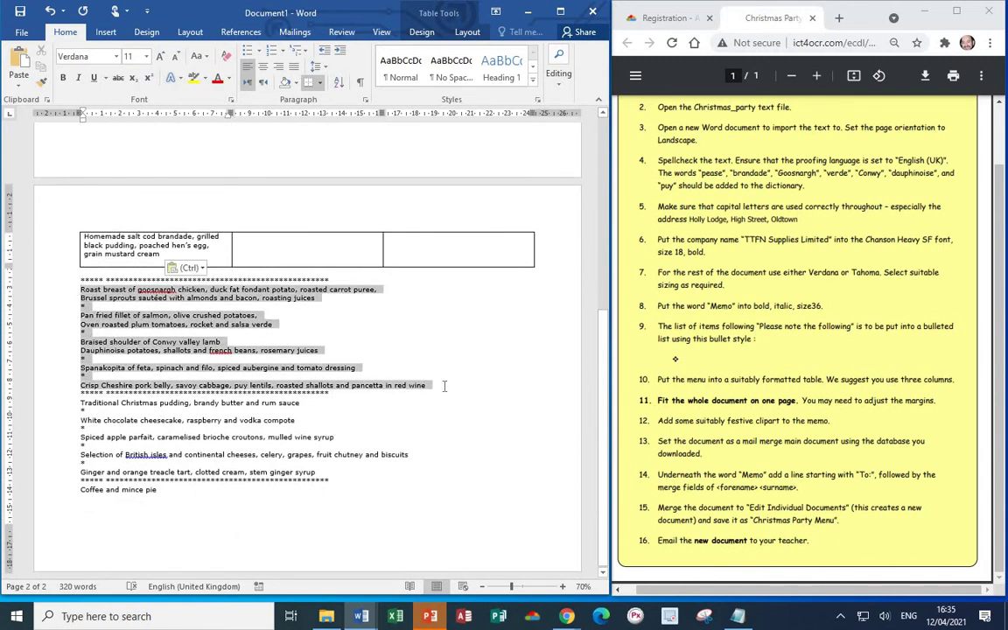
right_click(216, 300)
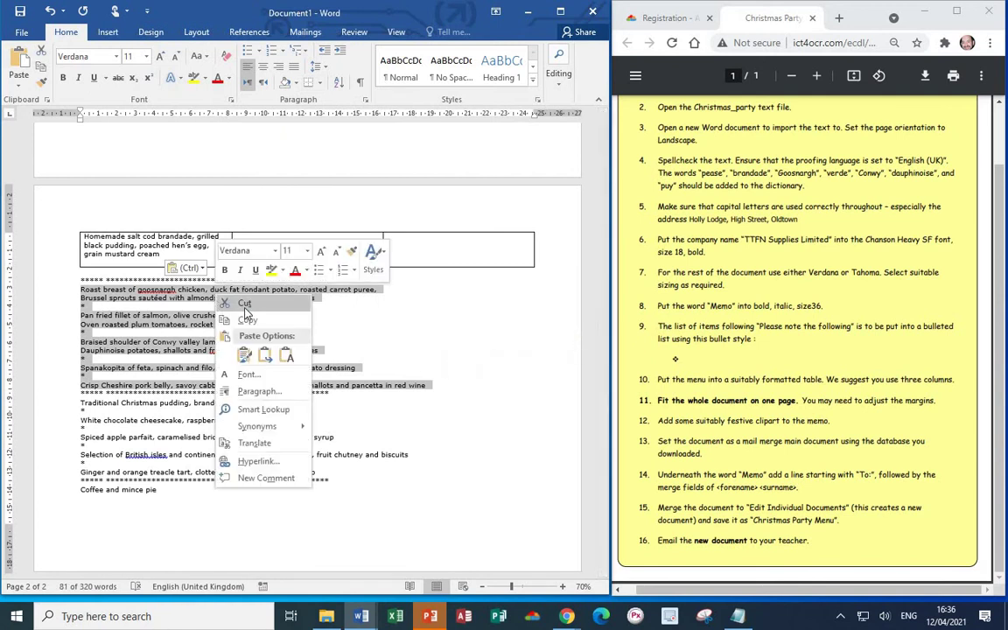
click(244, 303)
scroll(243, 160, up, 4)
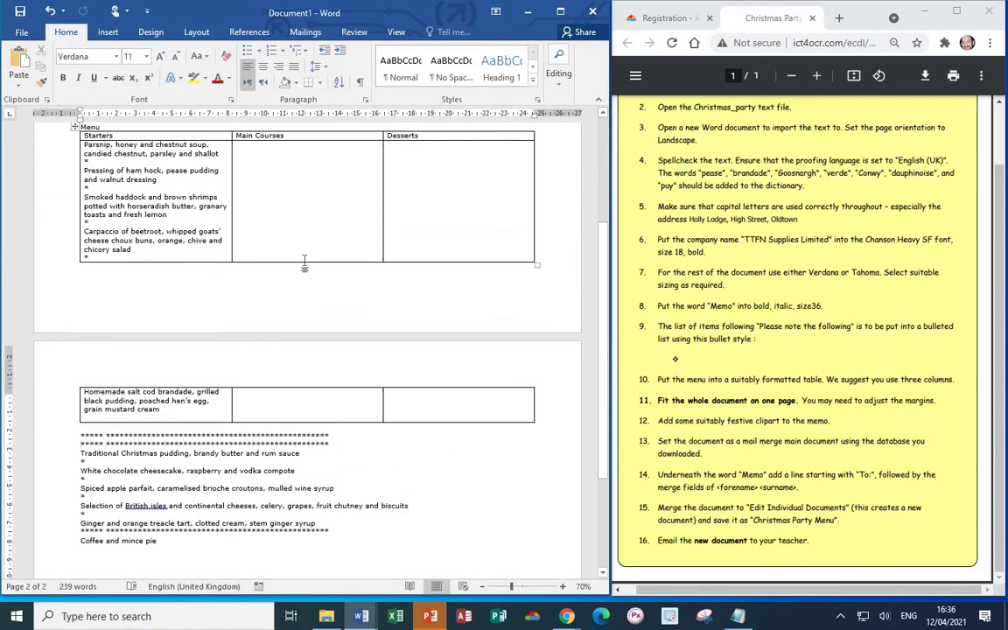
right_click(240, 157)
click(269, 217)
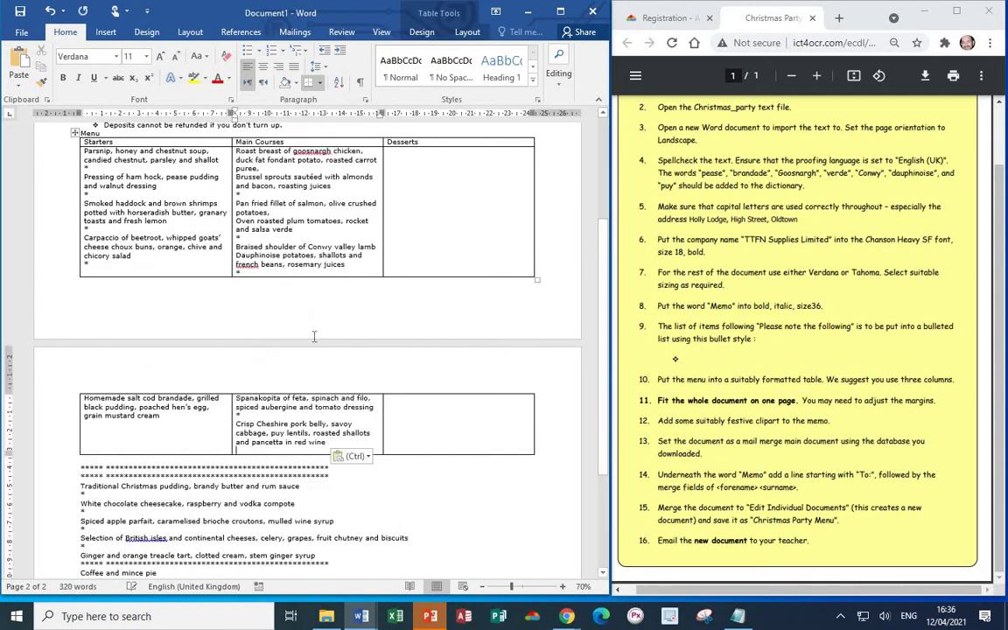
- Move the dessert lines, down to Coffee and mince pie, under Desserts
scroll(315, 336, down, 4)
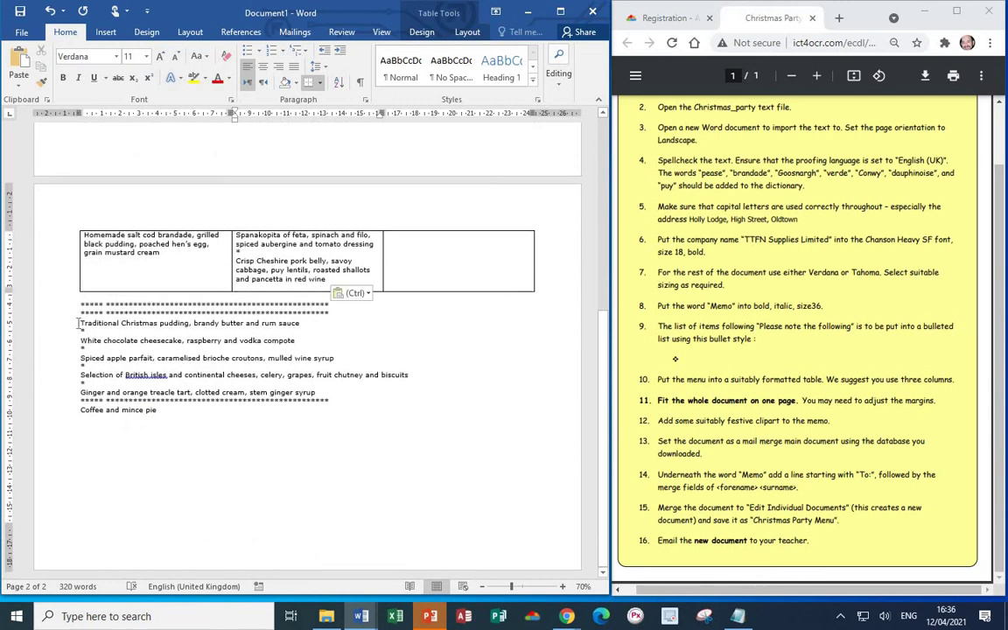
drag(78, 323, 172, 411)
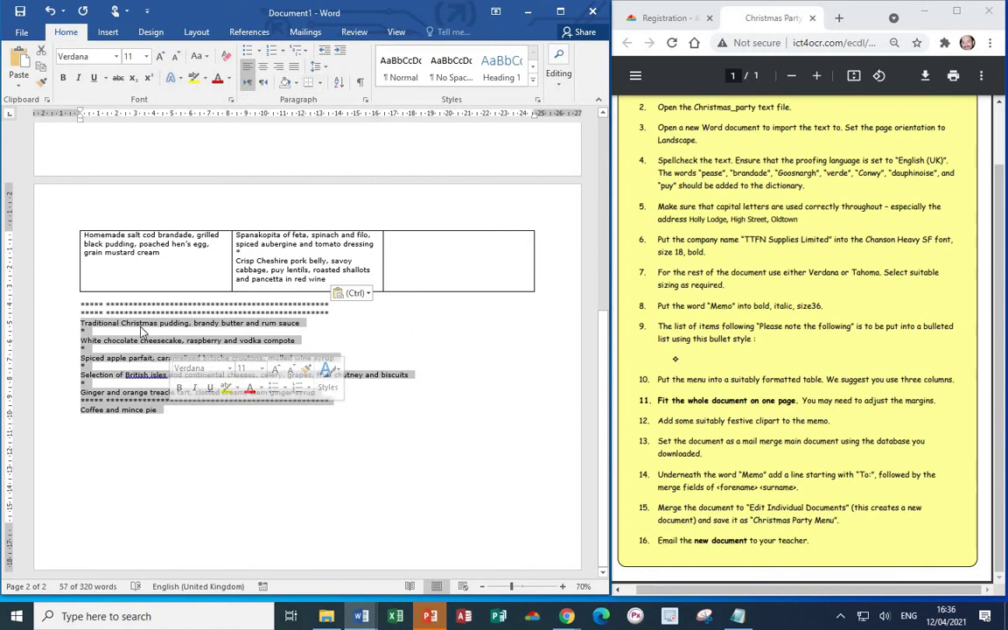
right_click(129, 397)
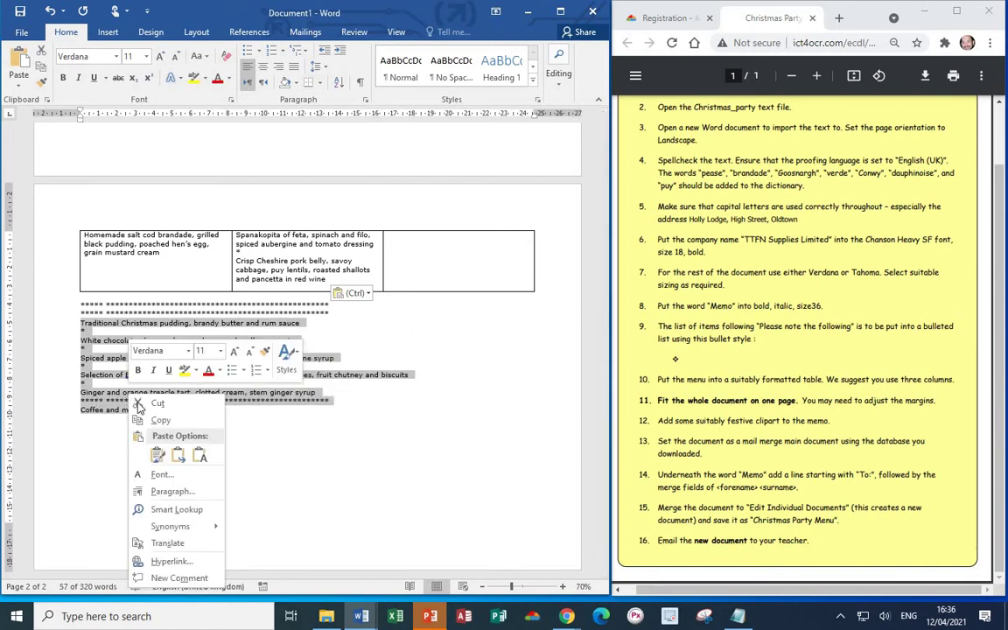
click(158, 405)
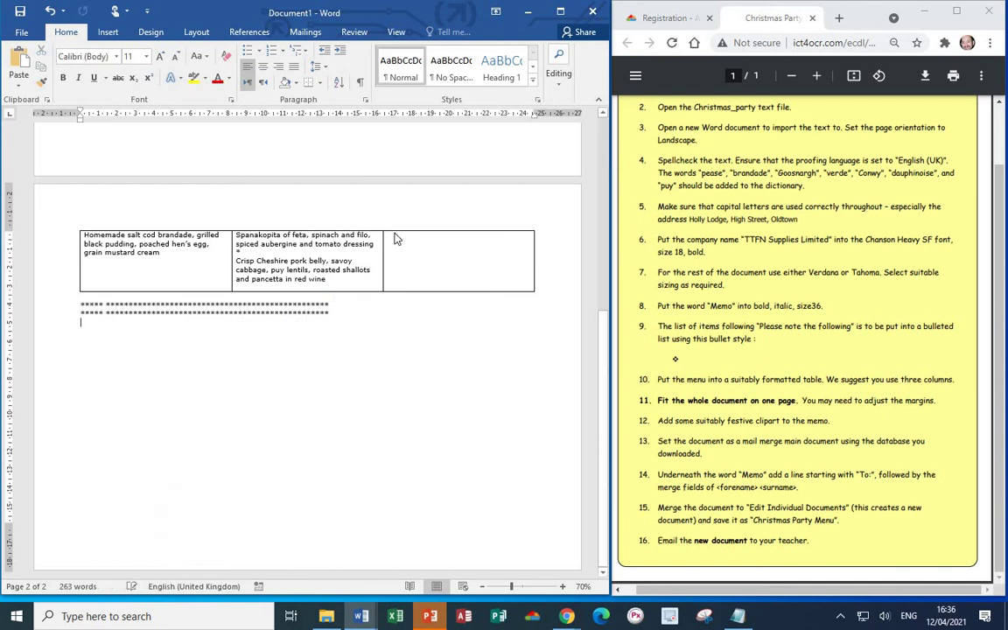
scroll(406, 227, up, 3)
scroll(405, 258, up, 3)
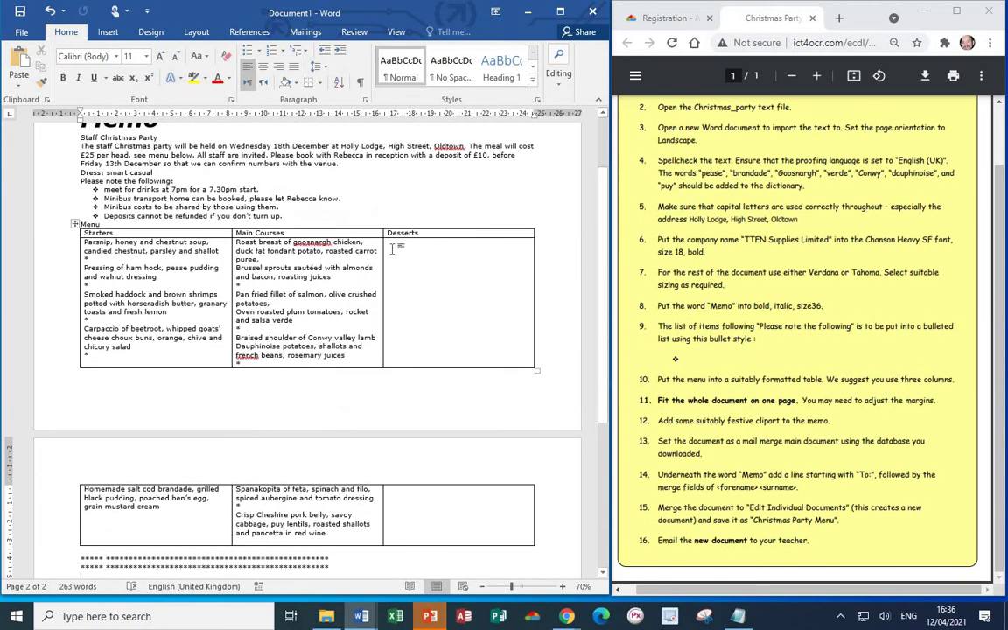
click(395, 246)
right_click(395, 246)
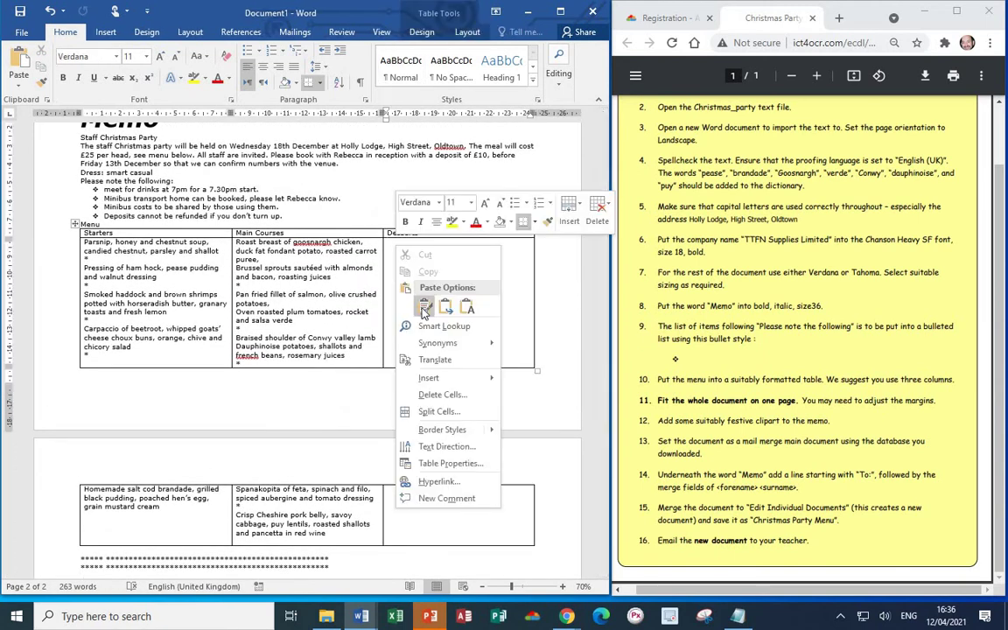
click(382, 278)
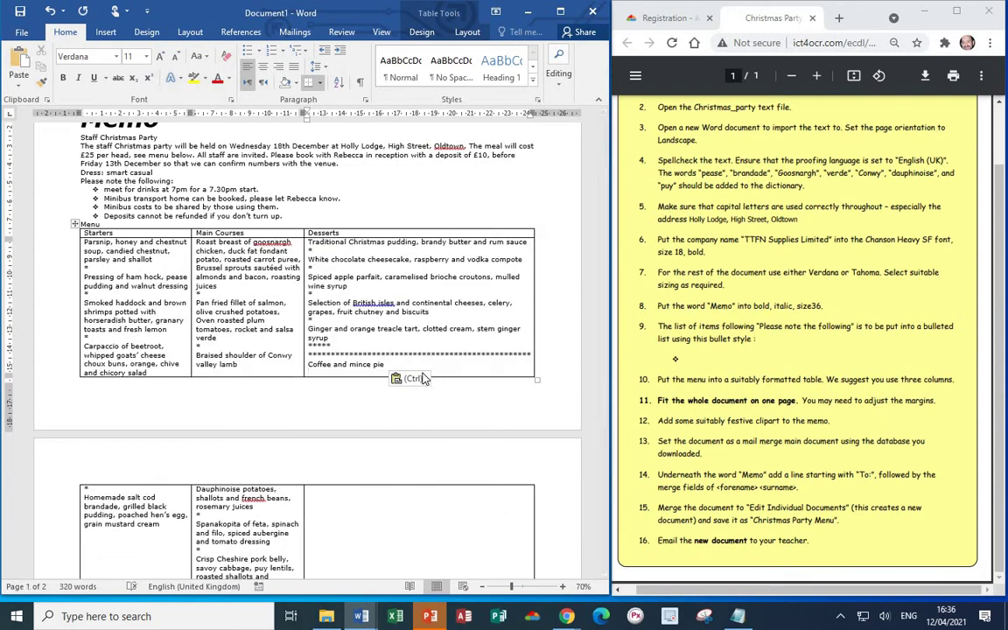
- Delete the asterisk lines in the Starters column, including the one above Homemade salt cod
scroll(552, 358, down, 2)
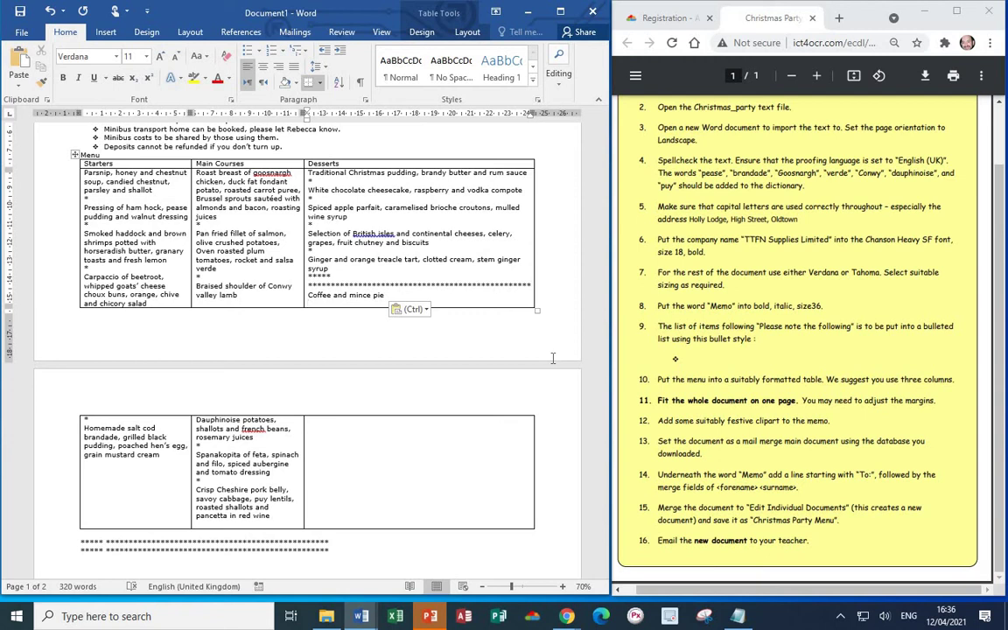
click(91, 198)
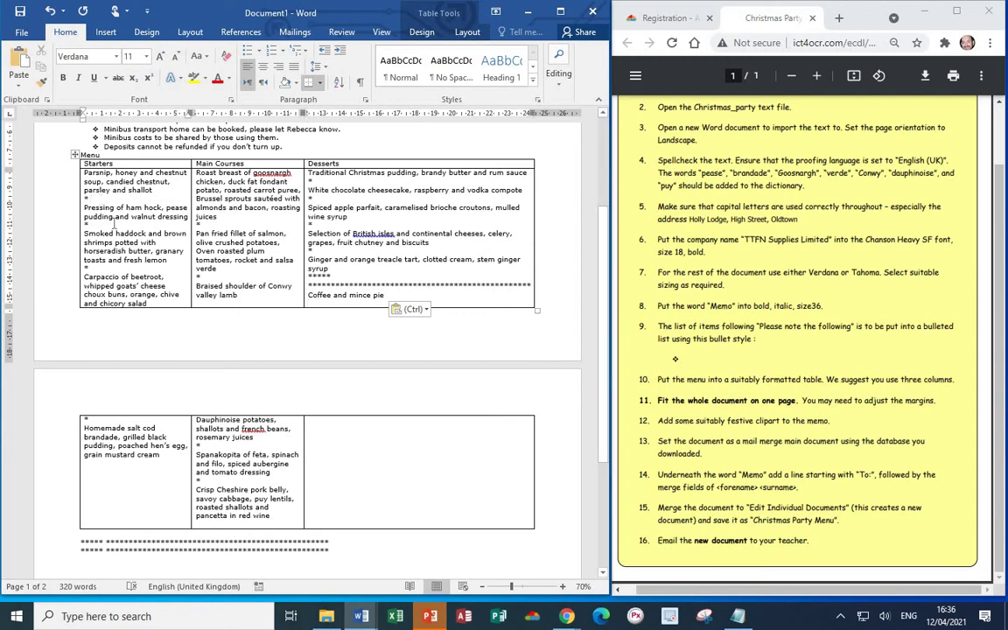
key(BackSpace)
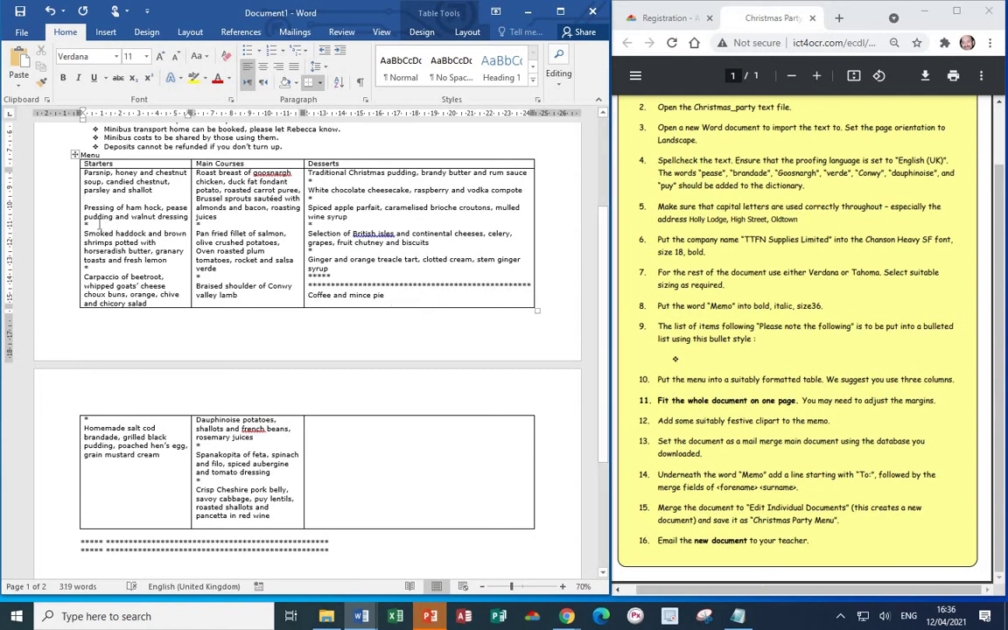
key(BackSpace)
click(98, 268)
key(BackSpace)
click(89, 420)
key(BackSpace)
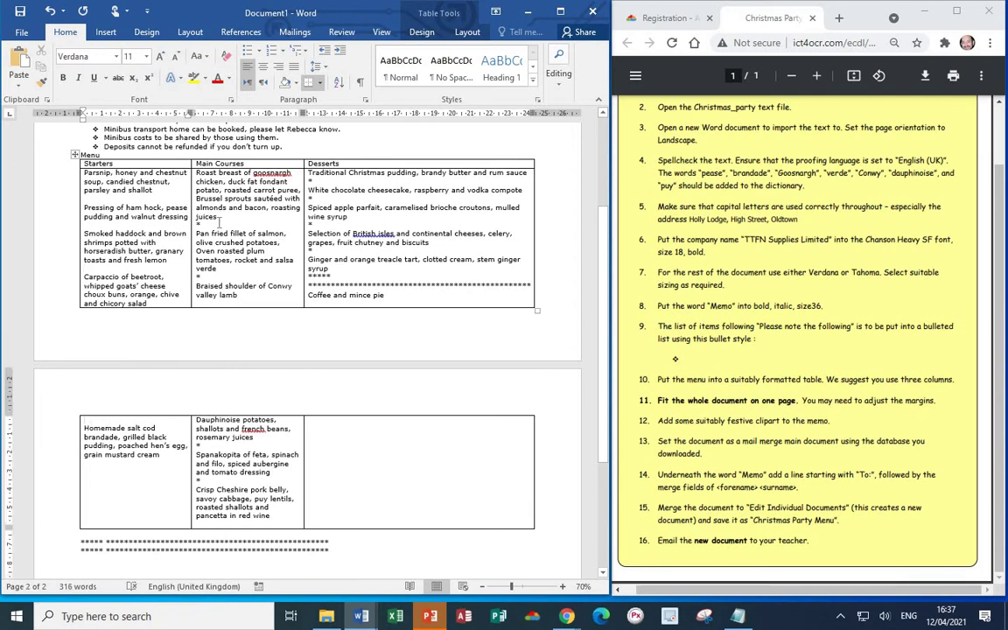
- Delete the asterisks under juices, verde, rosemary juices and tomato dressing in Main Courses
click(201, 222)
key(BackSpace)
click(202, 277)
key(BackSpace)
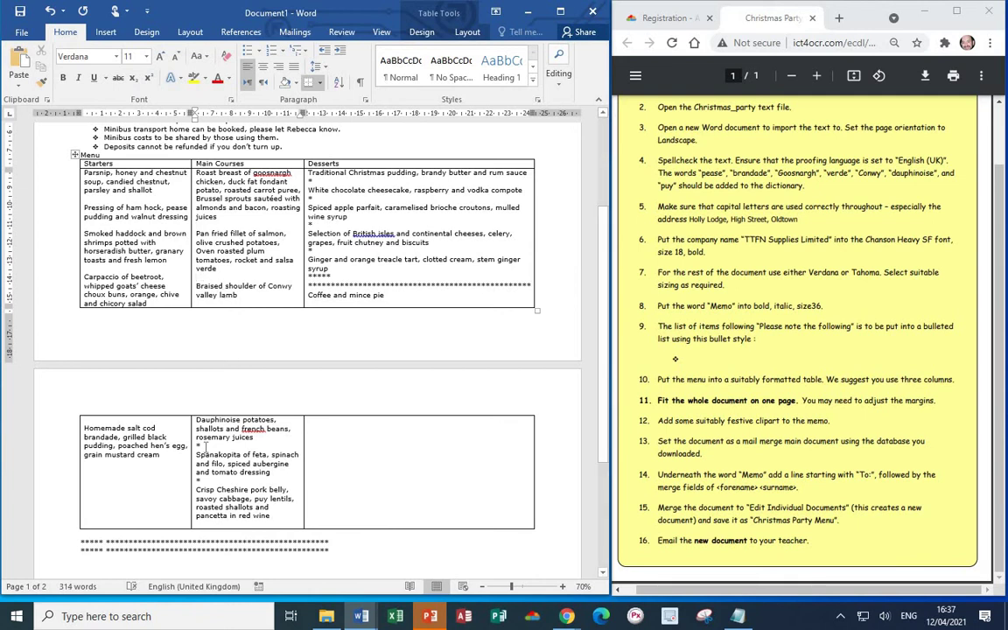
click(201, 445)
key(BackSpace)
click(200, 480)
key(BackSpace)
- Remove the Desserts column asterisks and the two asterisk lines below the table
click(325, 182)
key(BackSpace)
click(328, 197)
key(BackSpace)
click(306, 225)
key(BackSpace)
click(303, 252)
key(BackSpace)
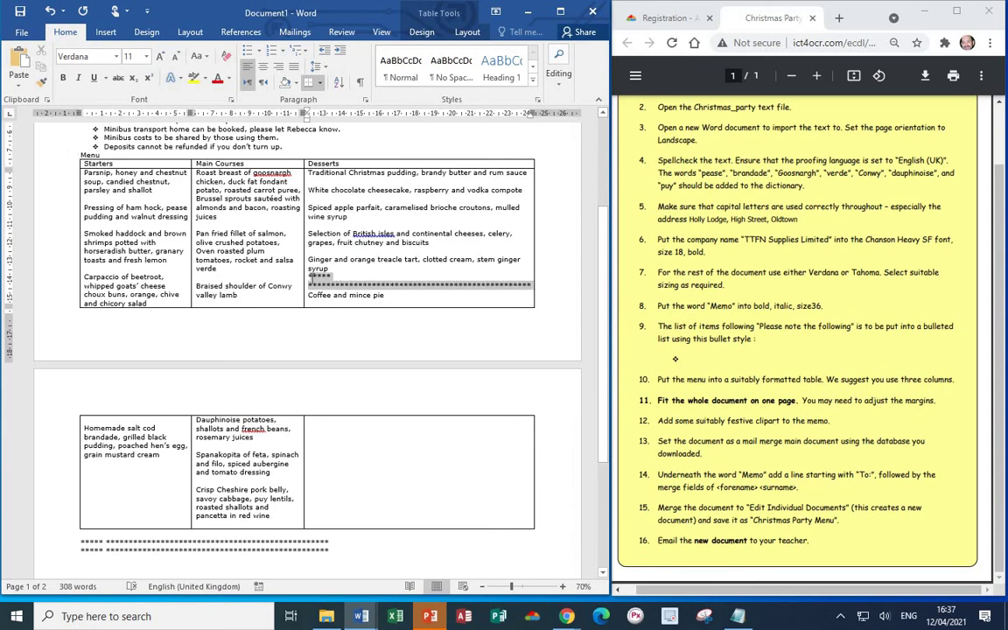
drag(532, 285, 310, 280)
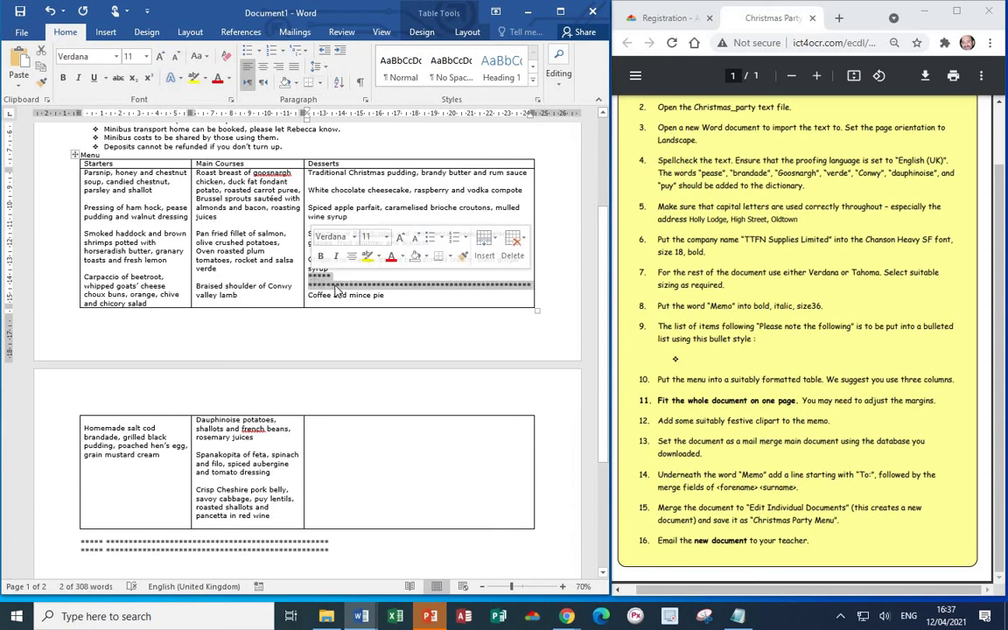
key(Delete)
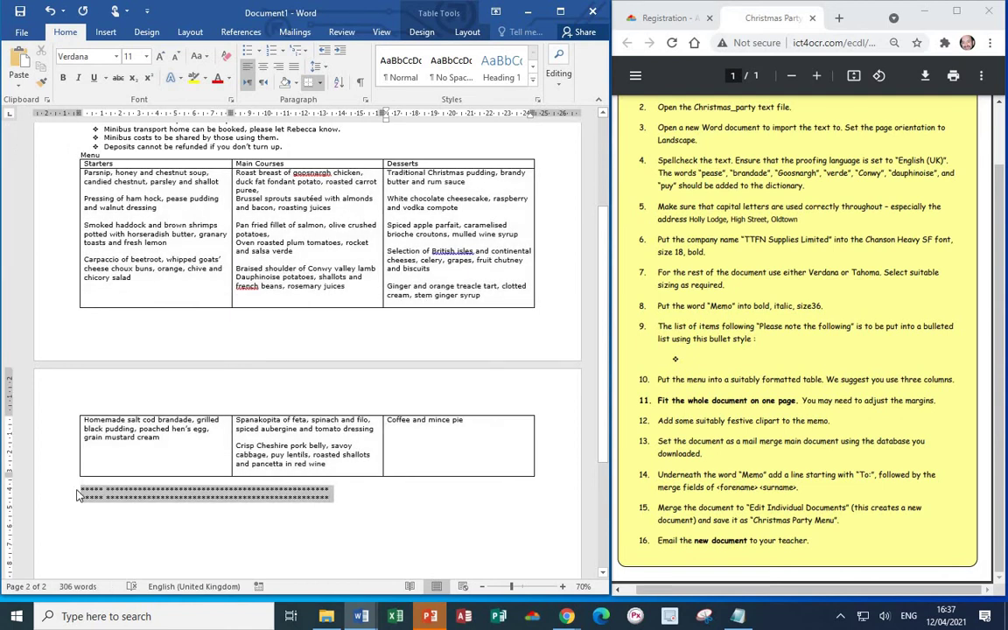
drag(330, 497, 83, 495)
key(Delete)
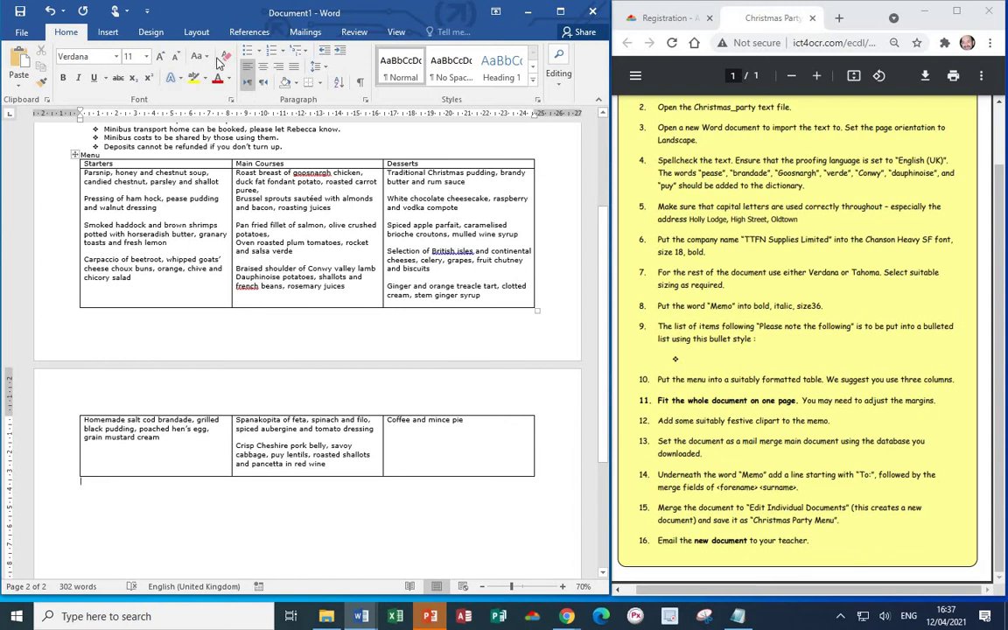
- Apply the Narrow margin preset to the page
click(196, 35)
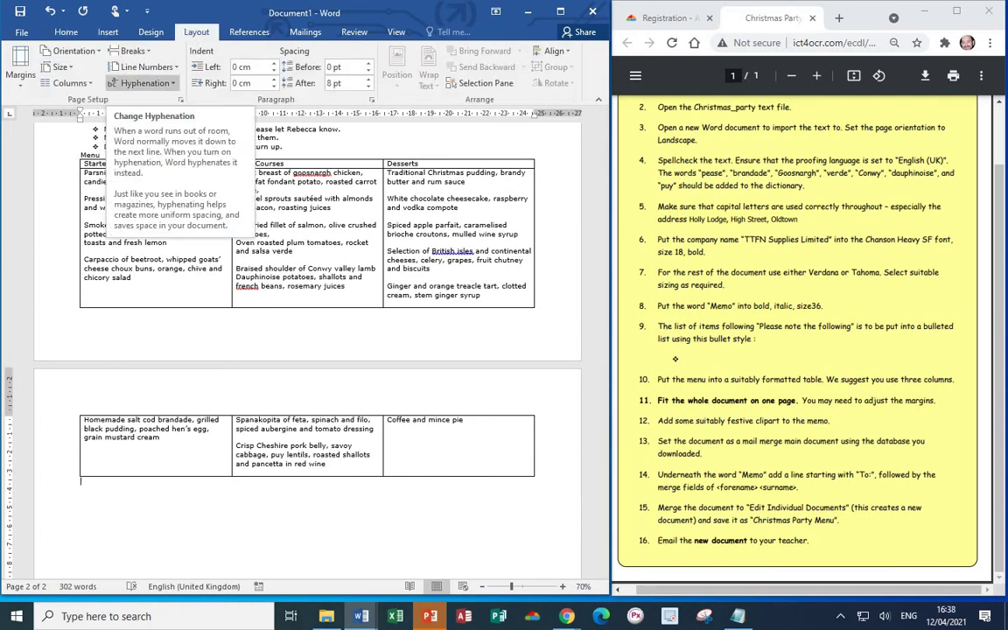
click(21, 81)
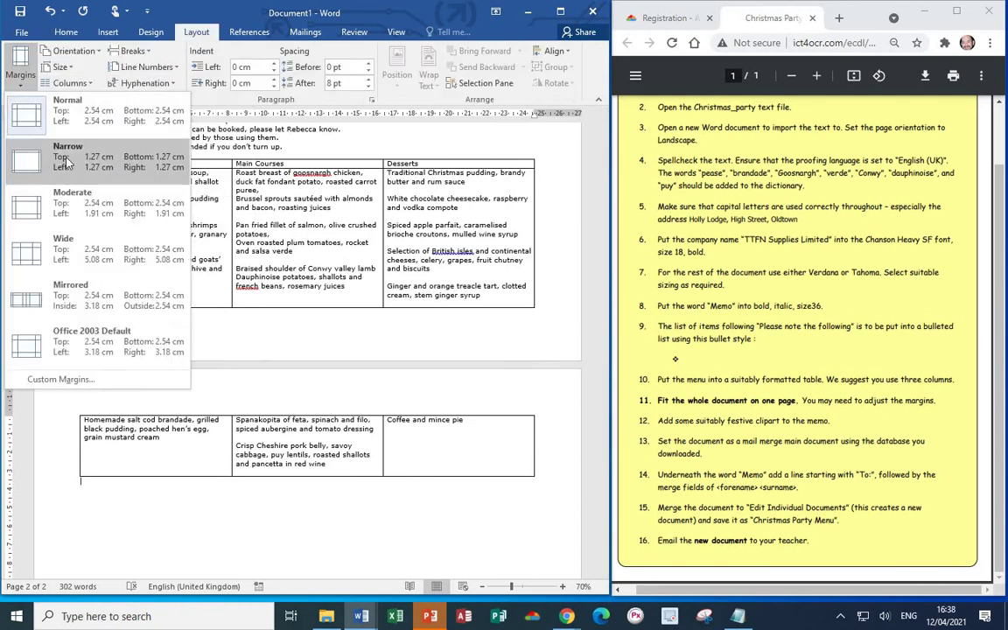
click(61, 147)
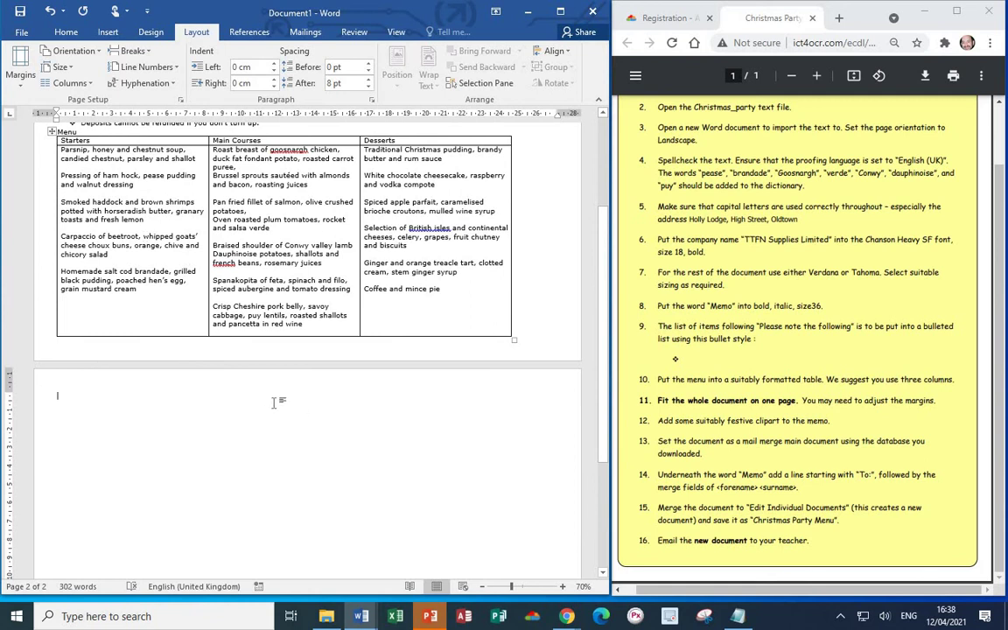
- Widen the menu table to the right margin and shift the Main Courses/Desserts border right
scroll(254, 354, up, 3)
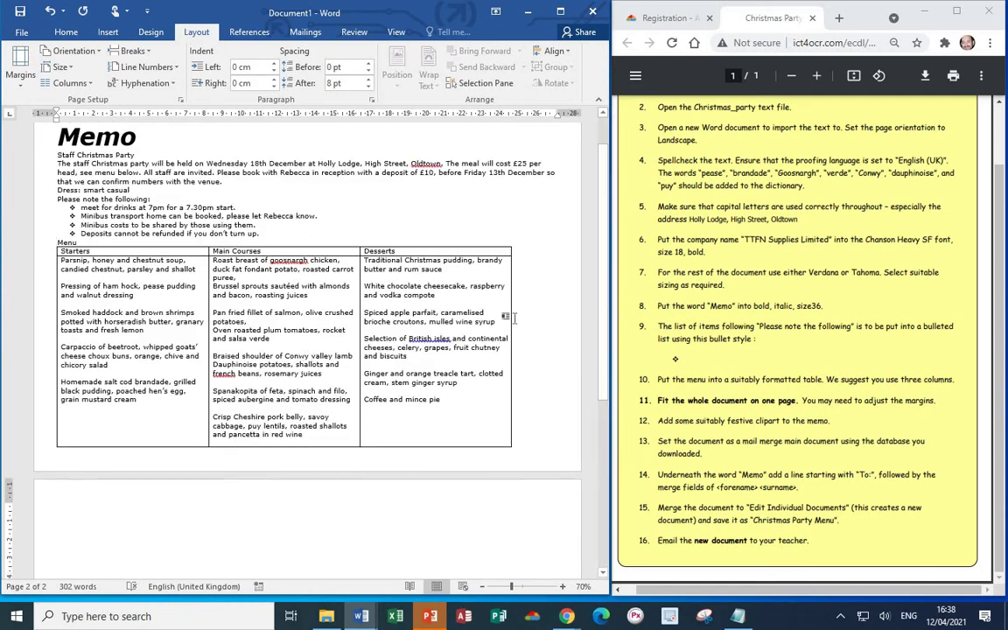
drag(511, 318, 555, 330)
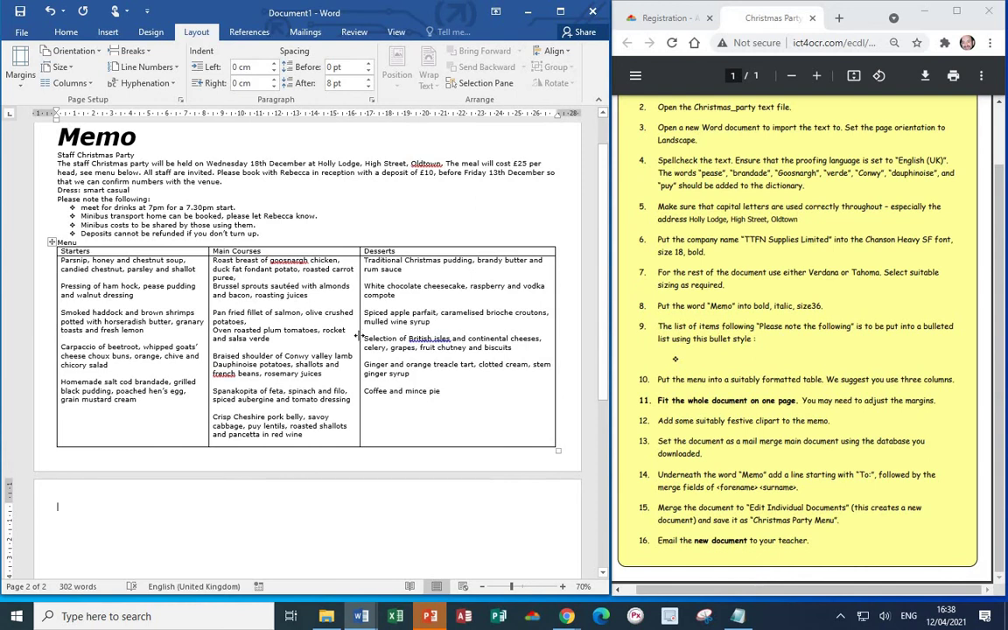
drag(358, 335, 383, 338)
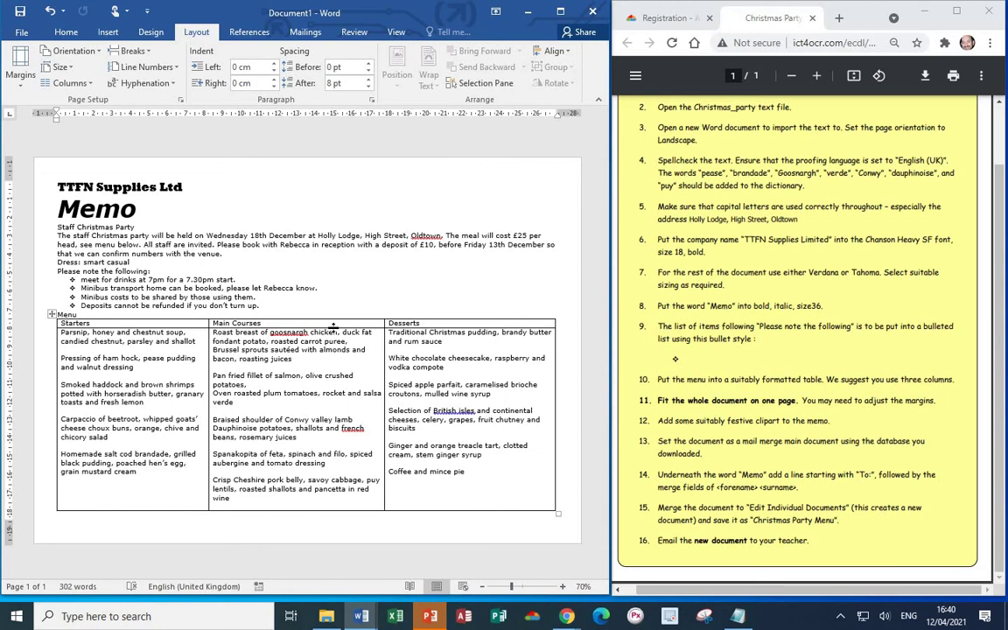
- Insert the 'images' Christmas bauble picture into the memo
click(107, 33)
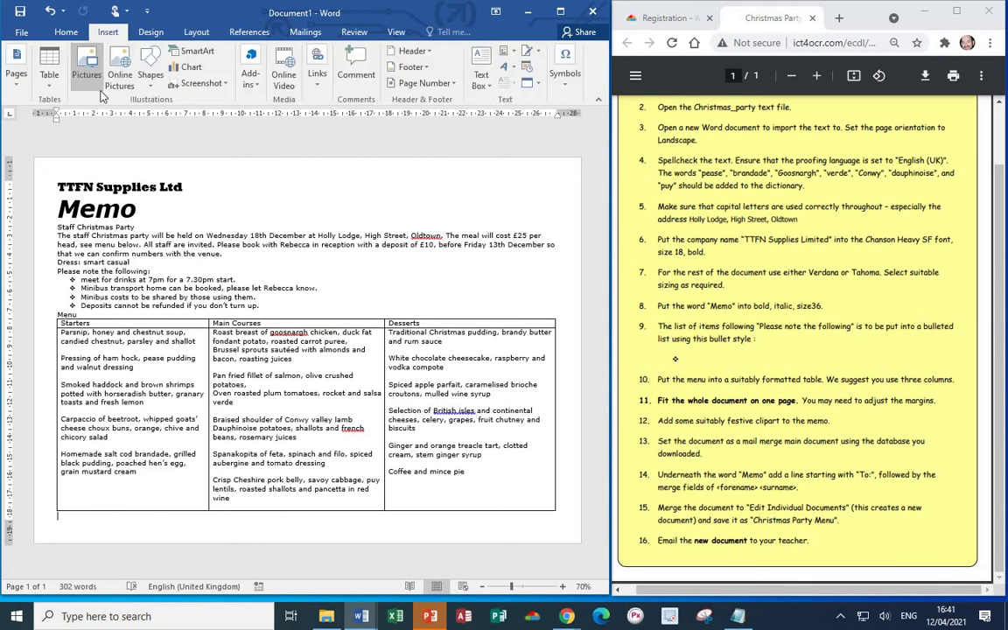
click(86, 68)
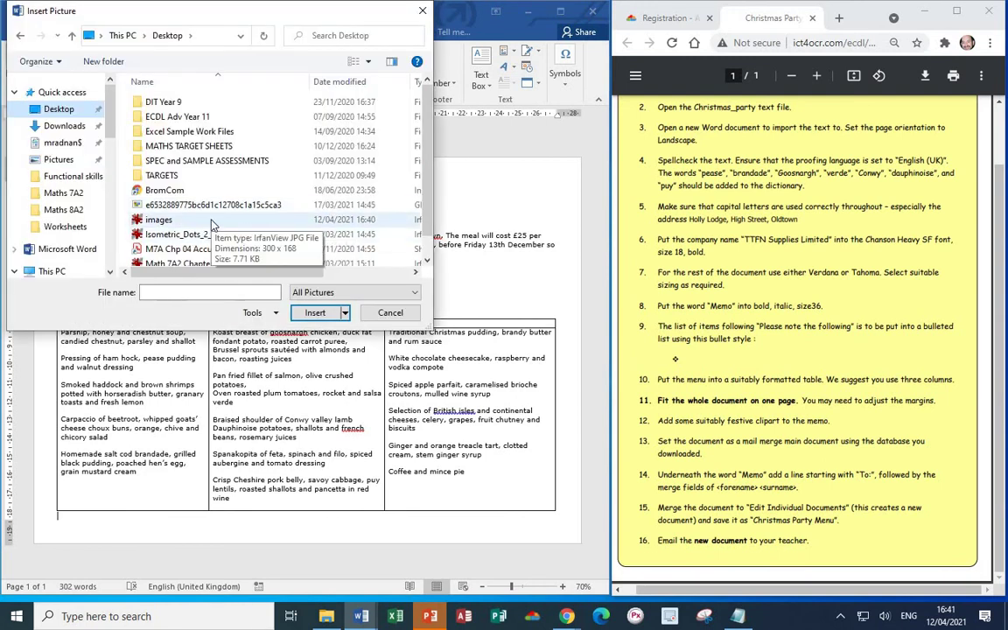
double_click(211, 225)
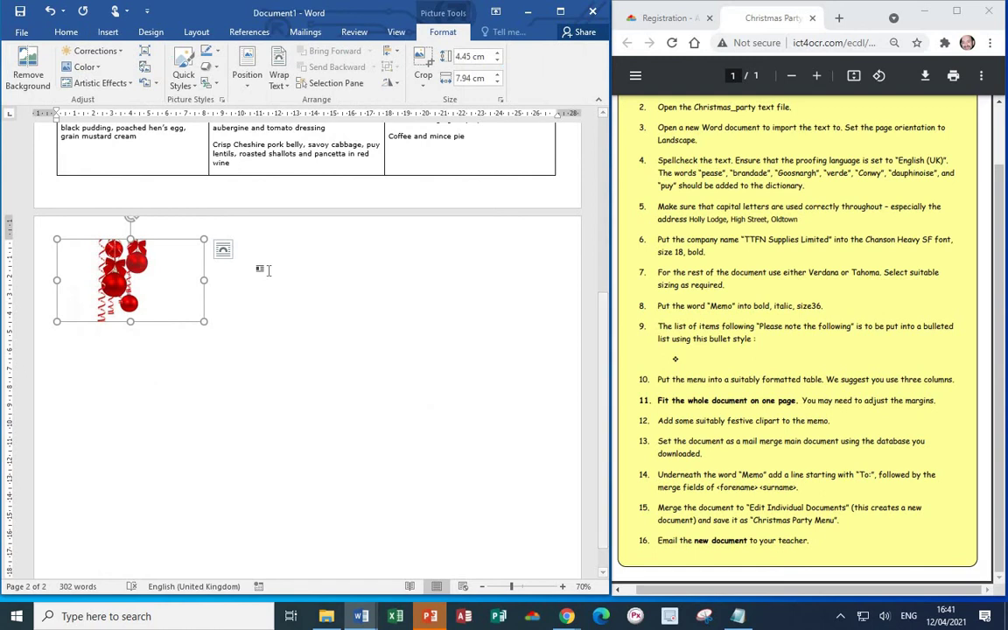
drag(136, 289, 412, 156)
- Give the bauble picture Square wrapping, move it to the right margin beside Memo, and shrink it
click(347, 164)
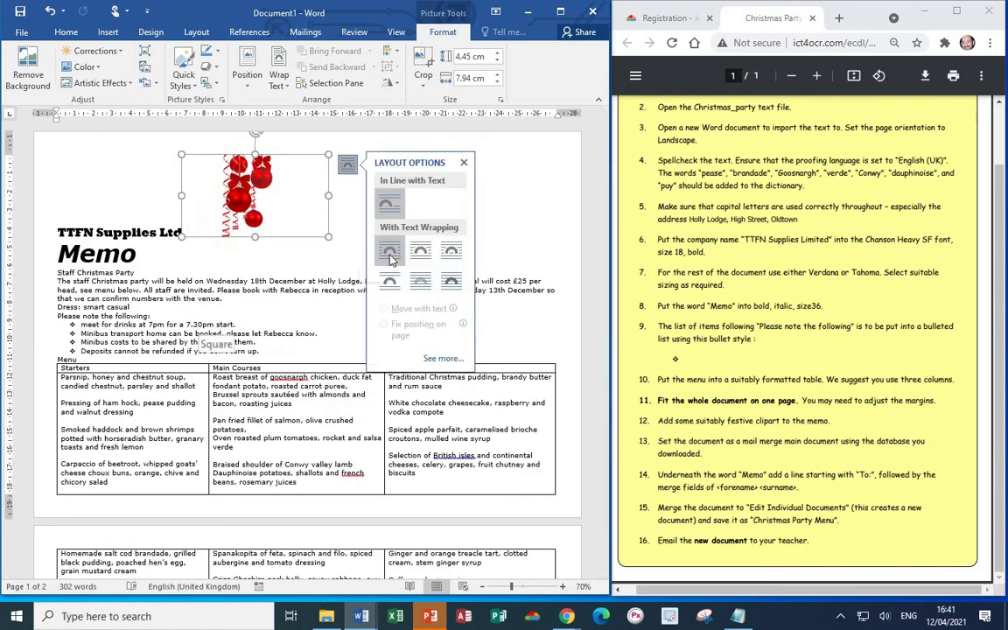
click(390, 254)
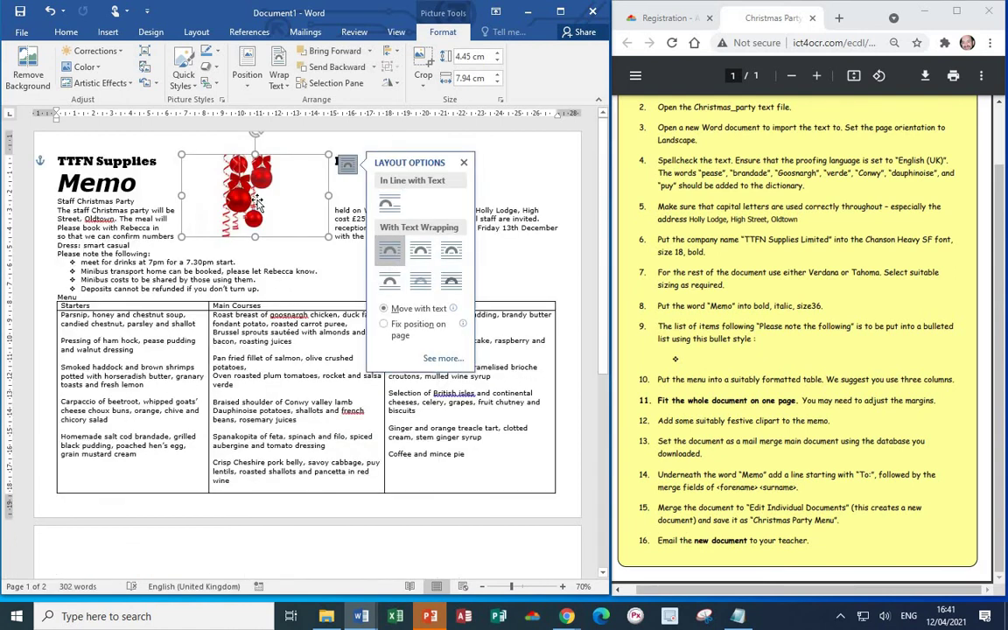
drag(362, 201, 480, 200)
drag(552, 238, 505, 198)
scroll(432, 199, up, 1)
click(407, 278)
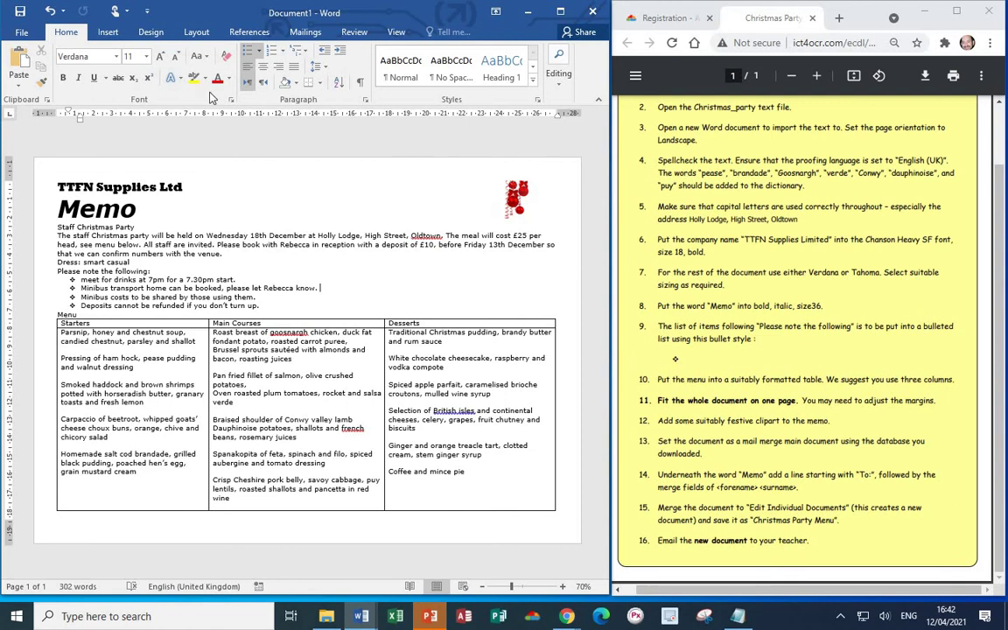
- Start a Letters mail merge using the Desktop's Staff Names file as the recipient list
click(305, 32)
click(92, 80)
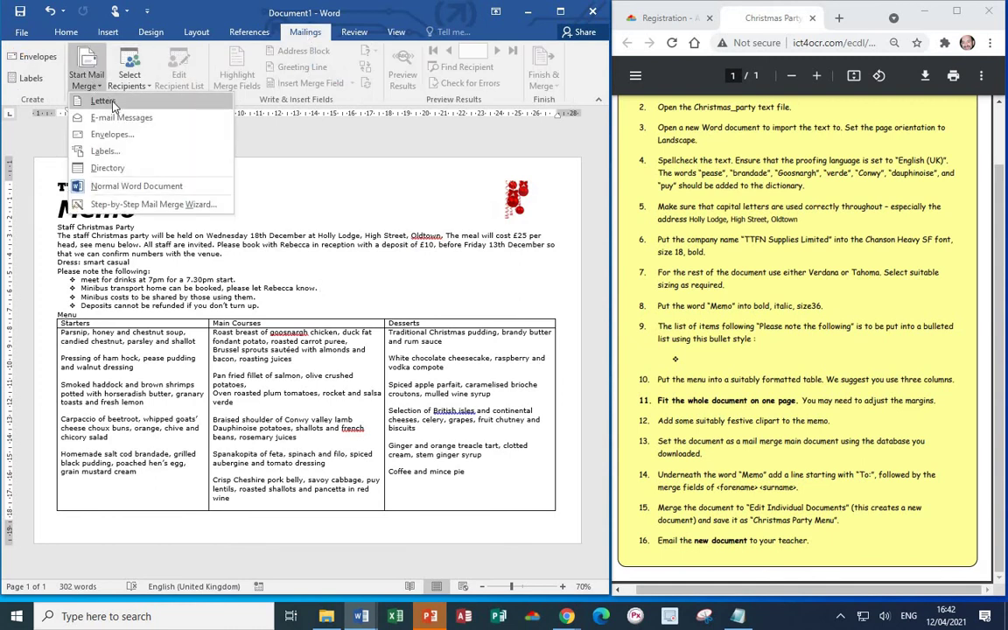
click(104, 102)
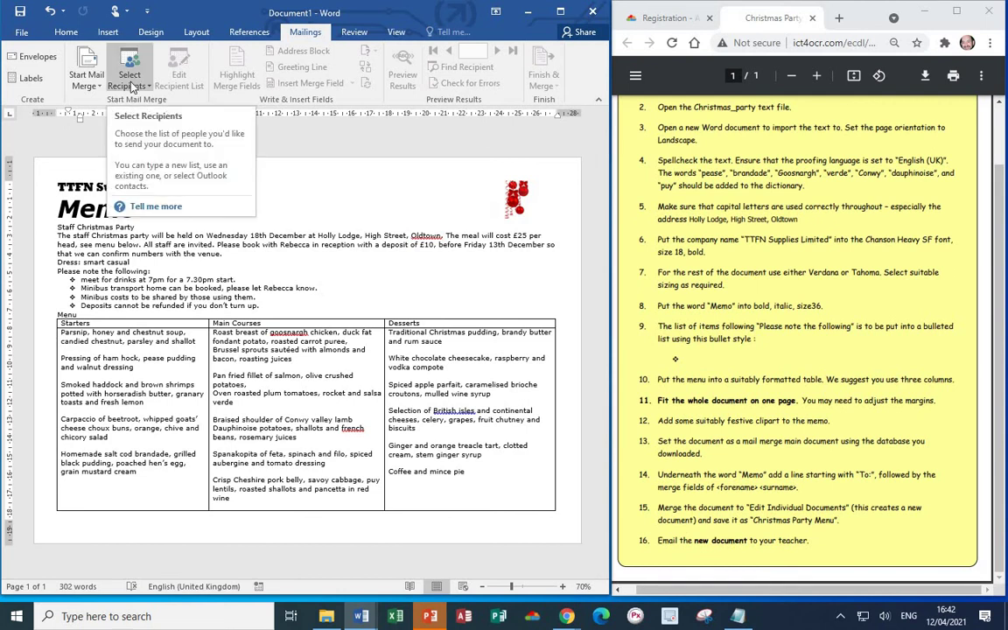
click(133, 87)
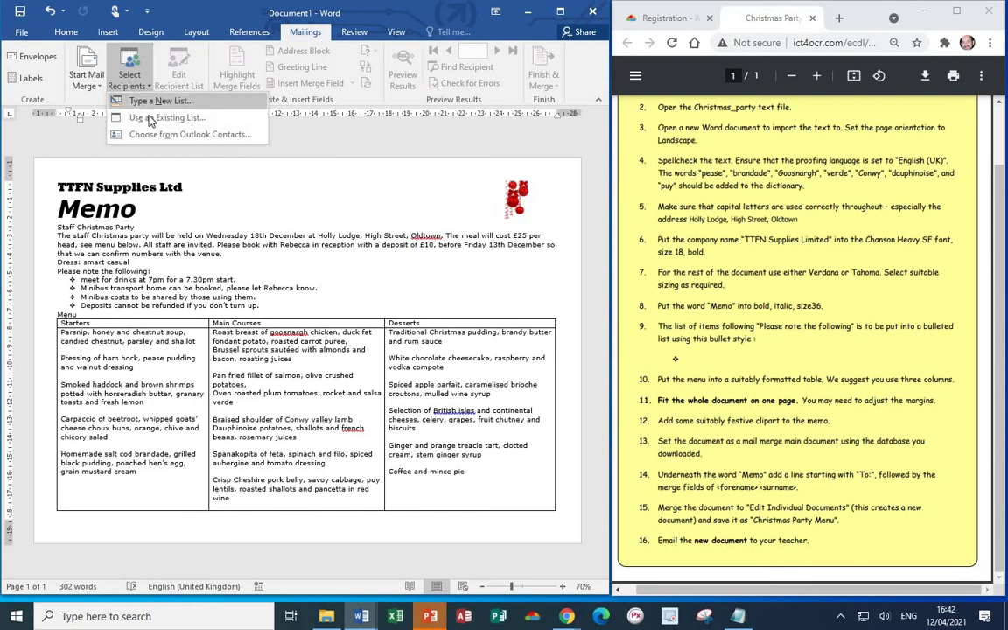
click(149, 116)
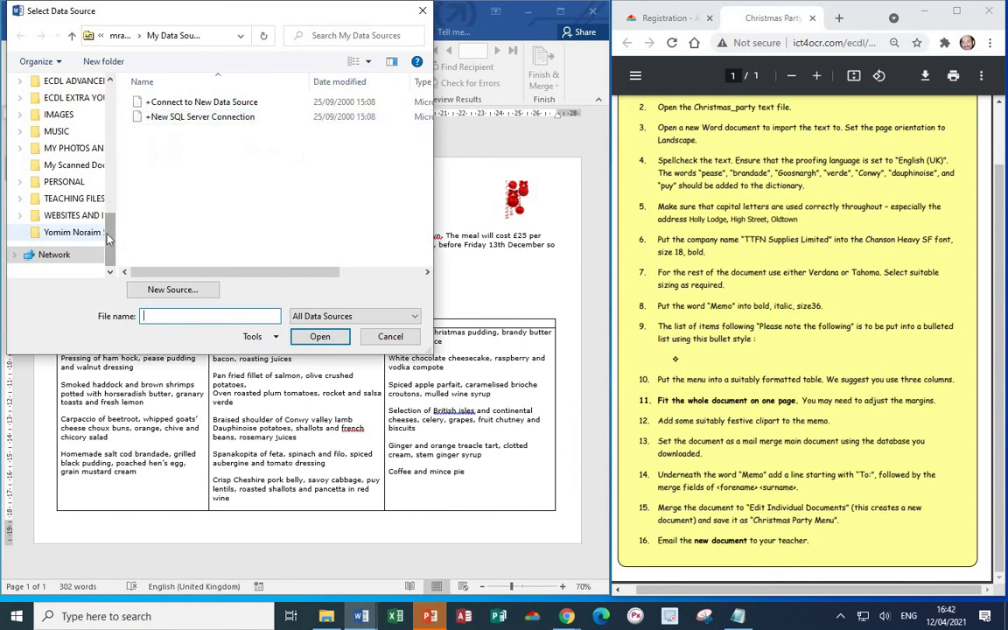
scroll(111, 236, up, 10)
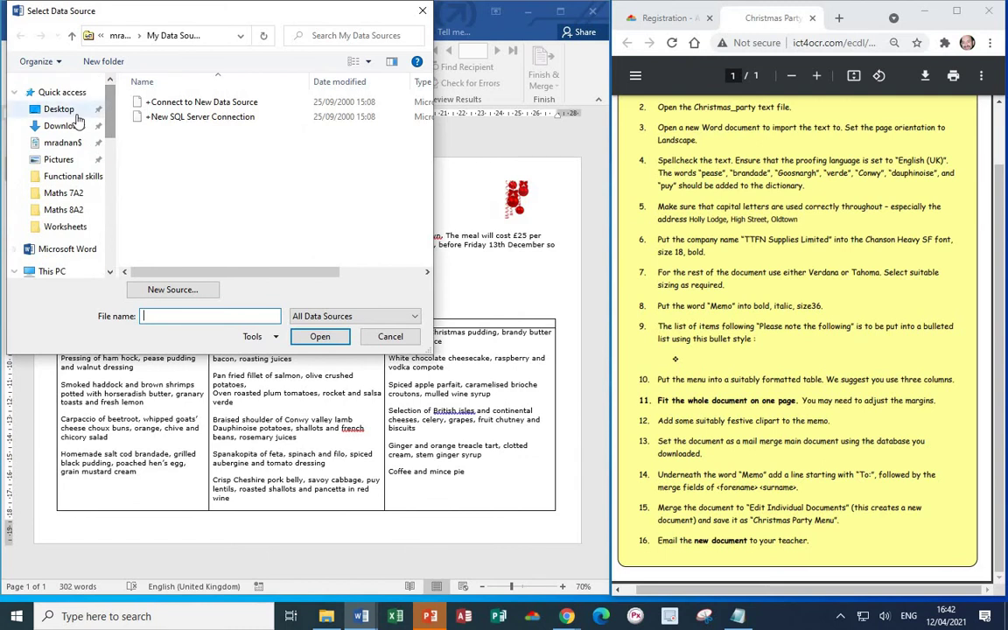
click(61, 109)
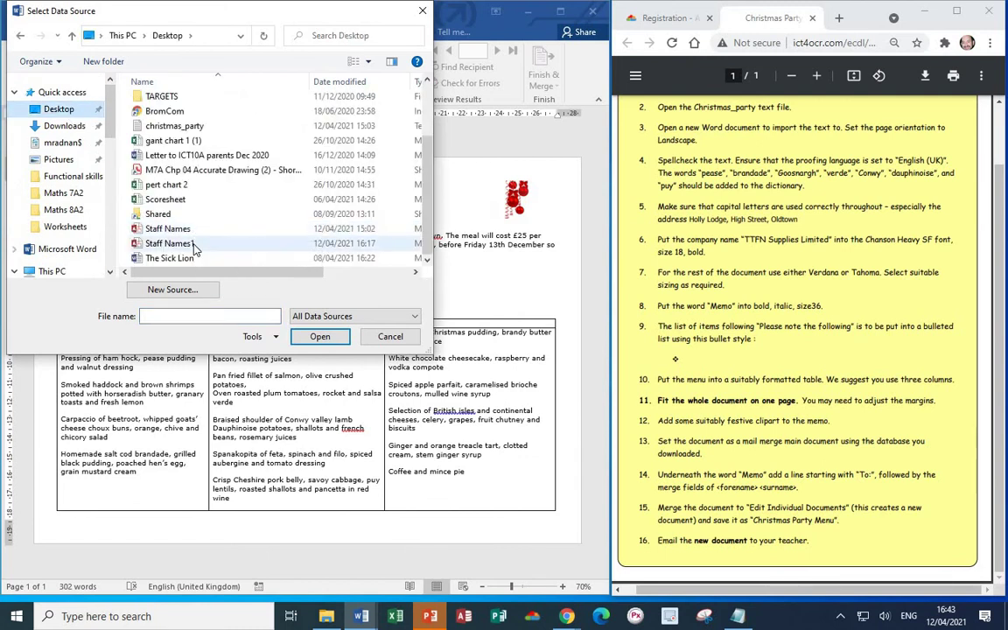
double_click(171, 230)
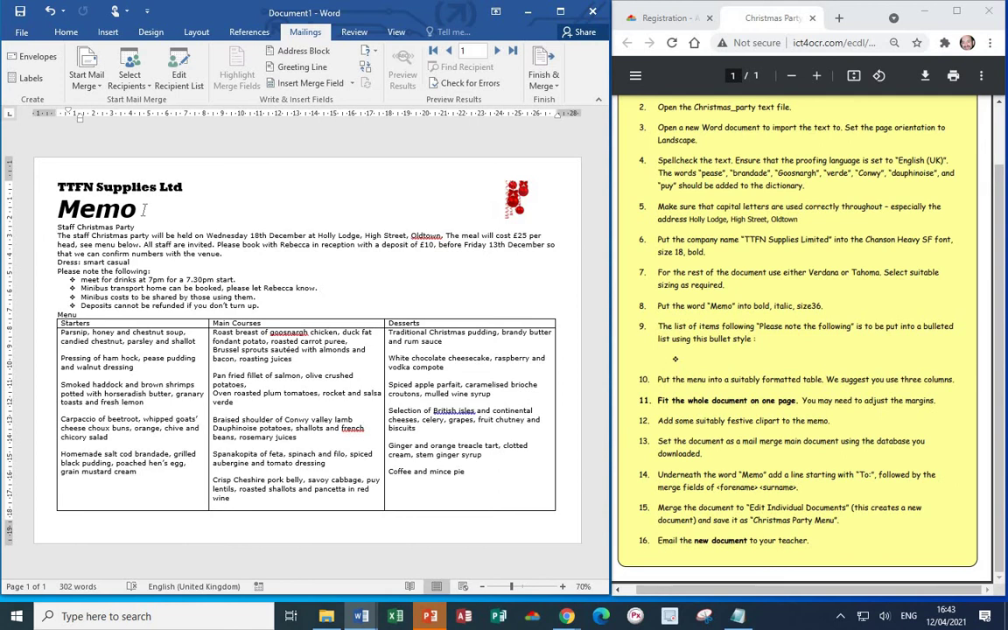
- Add a 'To: «Forename» «Surname»' line under Memo using merge fields, then select the line
click(143, 209)
key(Return)
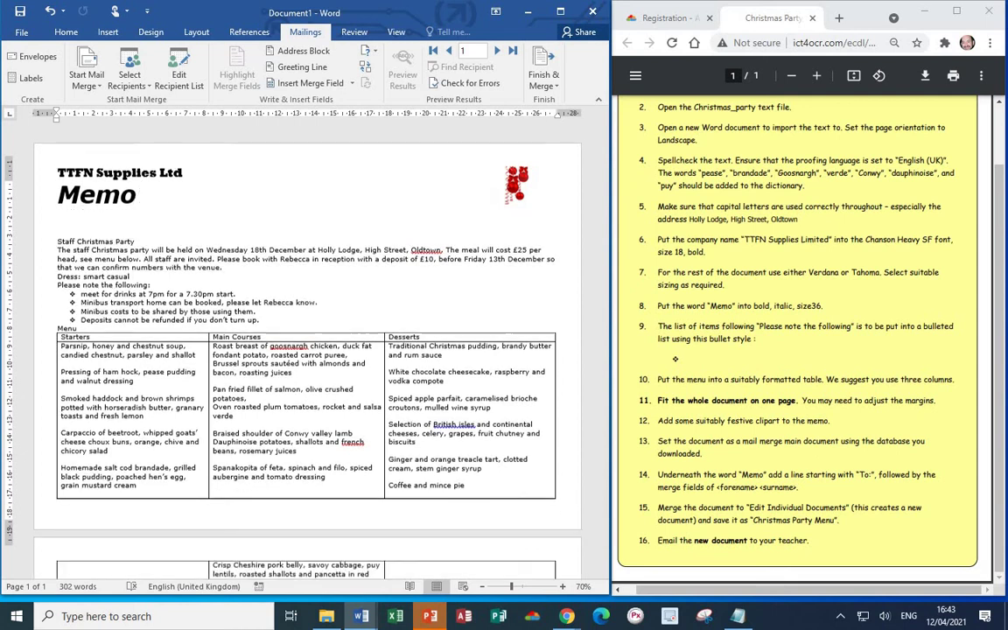
text(To:)
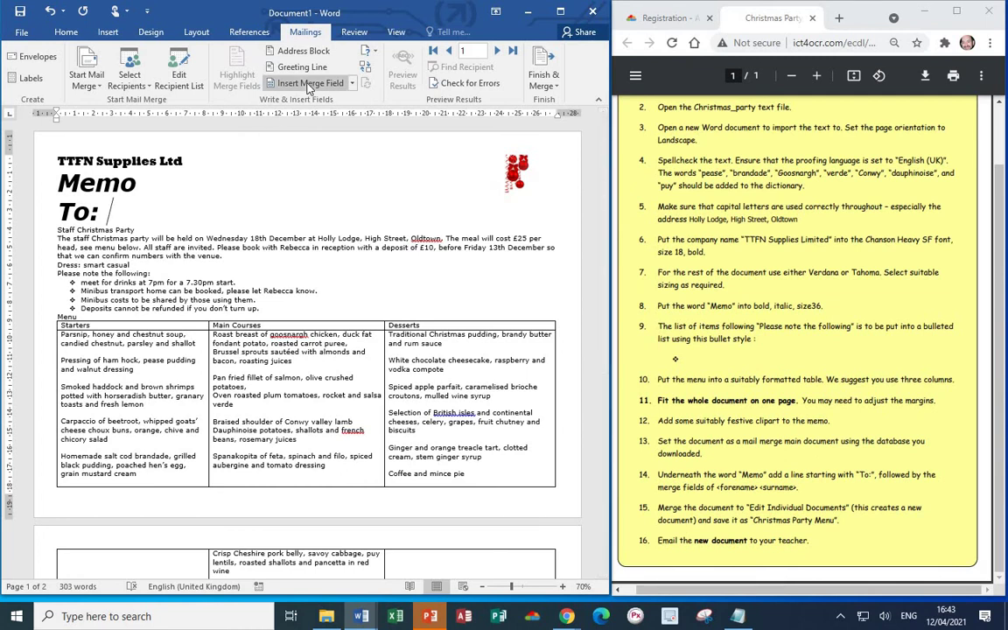
click(353, 83)
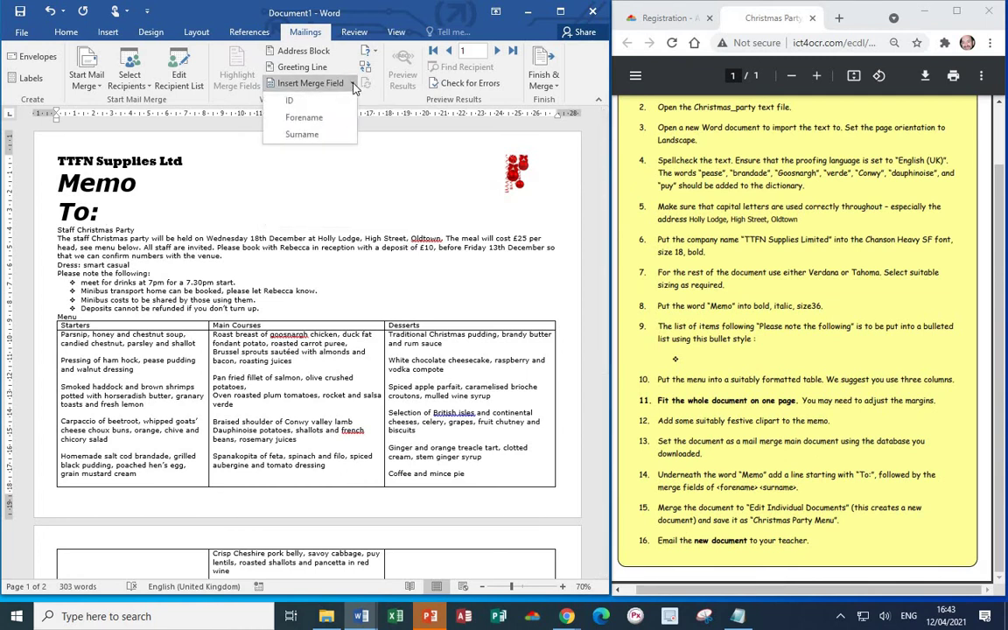
click(323, 119)
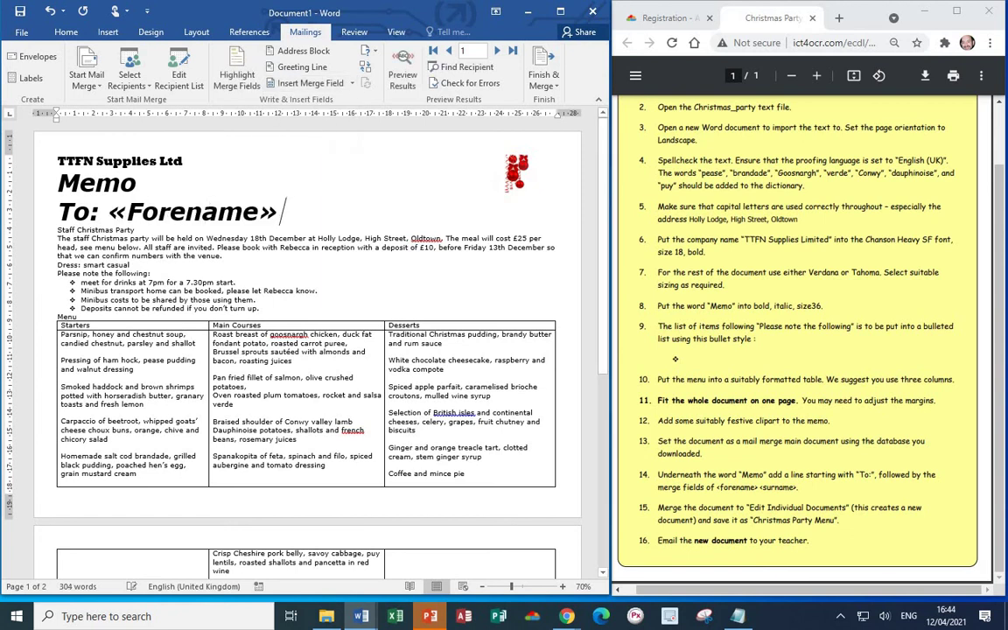
click(314, 87)
click(444, 265)
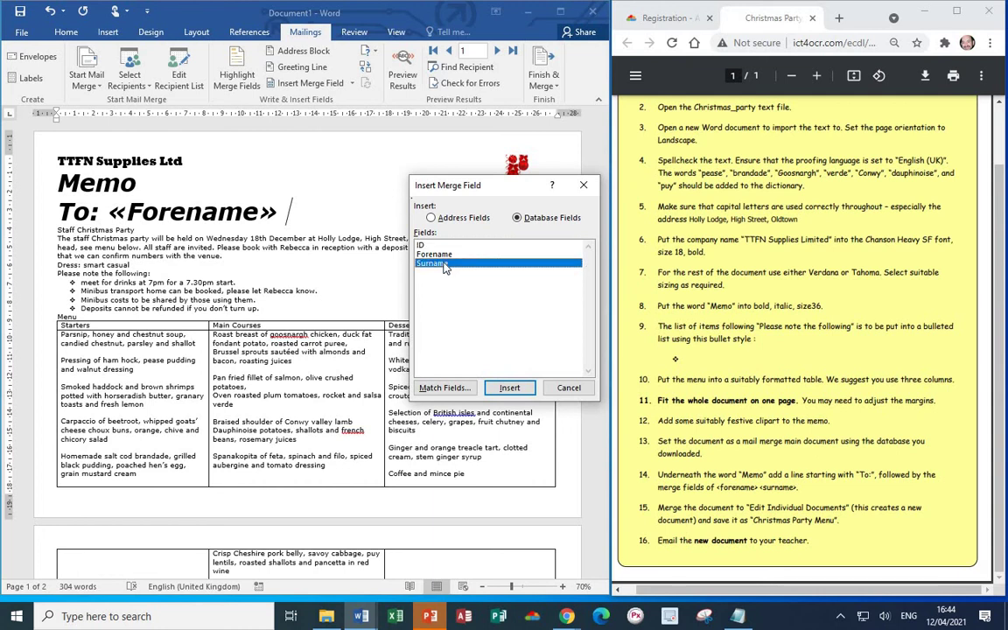
click(510, 388)
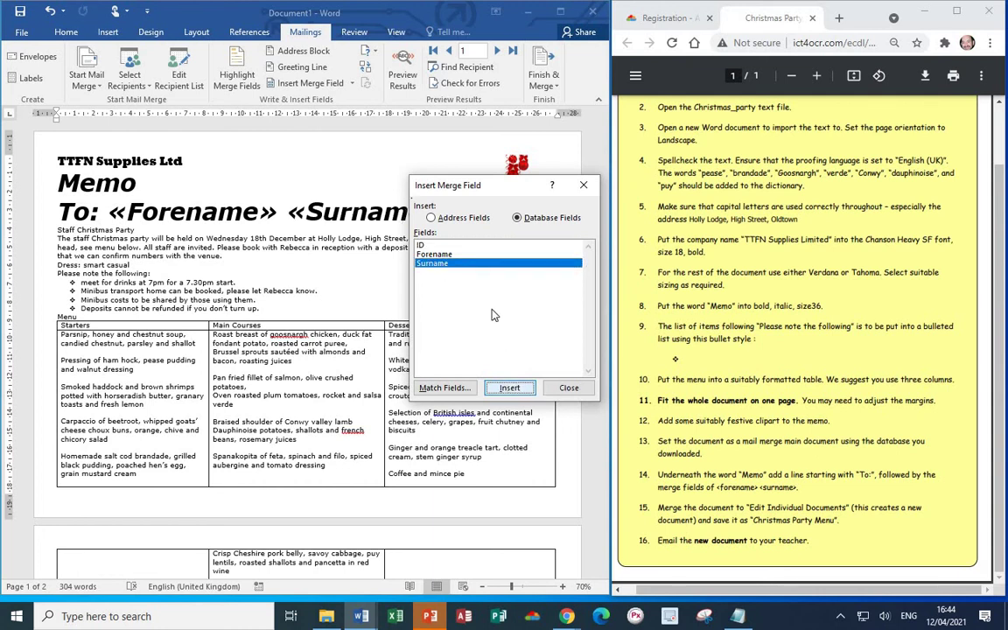
click(583, 185)
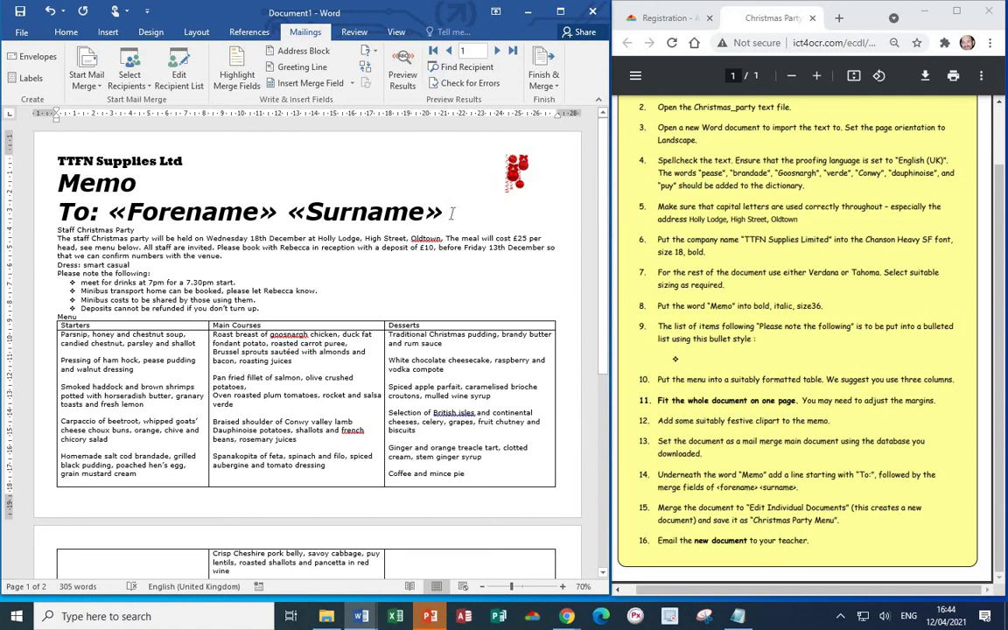
drag(453, 212, 57, 213)
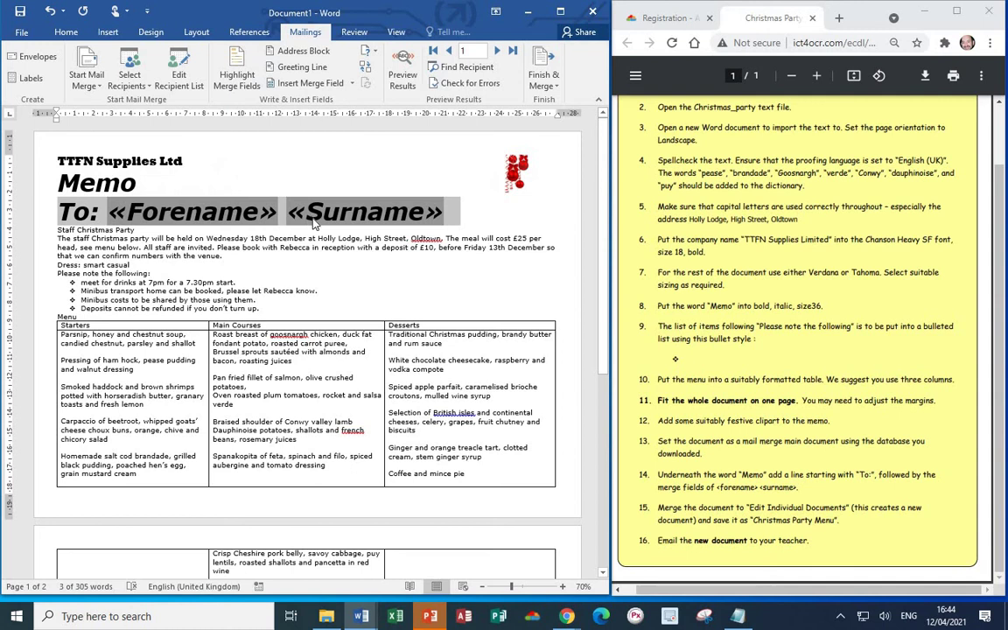
- Make the To: line 12 pt and add blank lines after it and after Staff Christmas Party
click(64, 33)
click(147, 56)
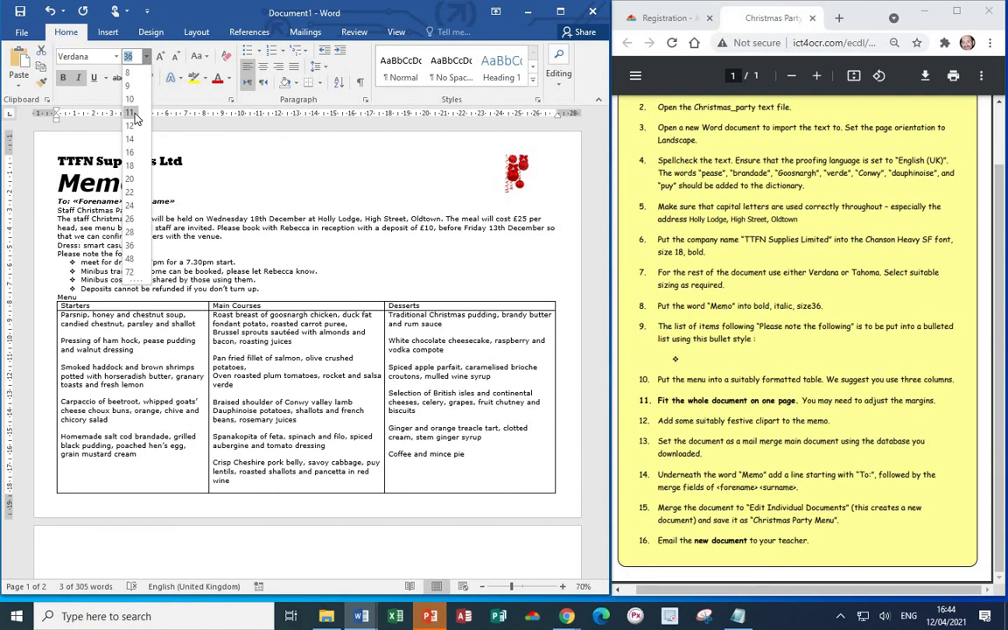
click(129, 125)
click(201, 200)
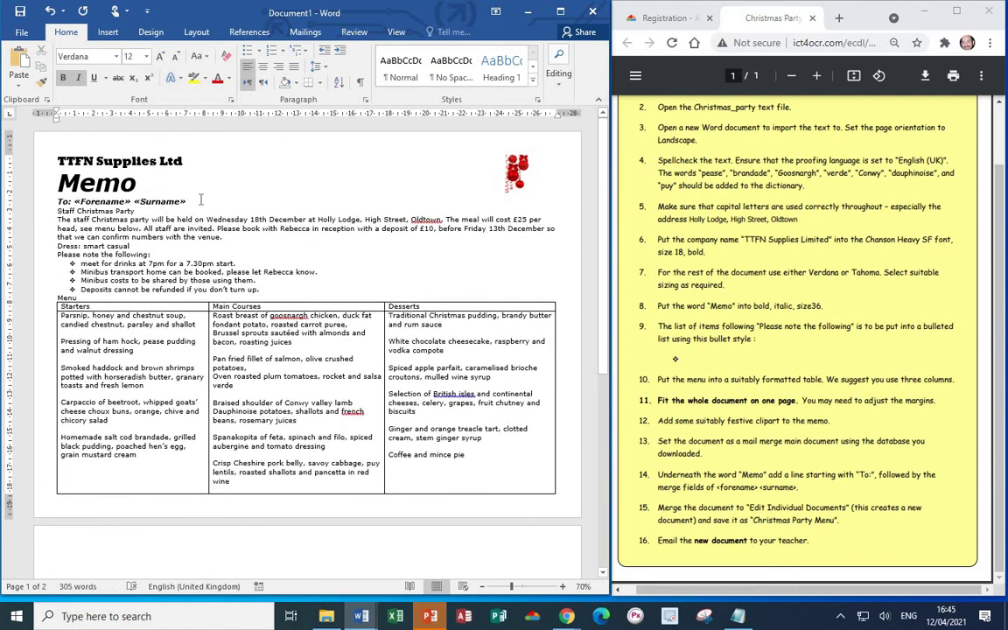
key(Return)
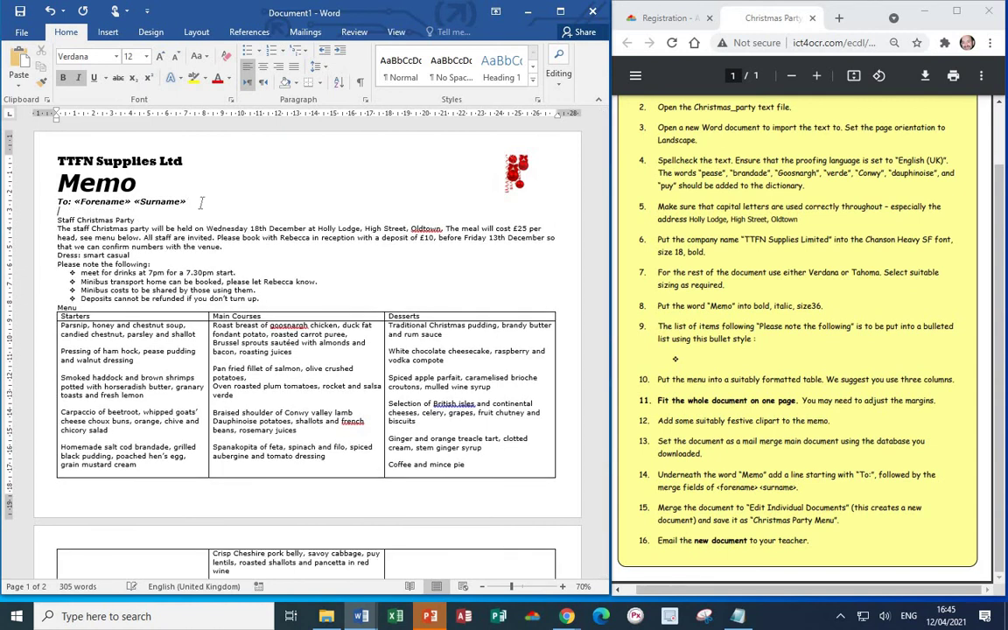
click(170, 221)
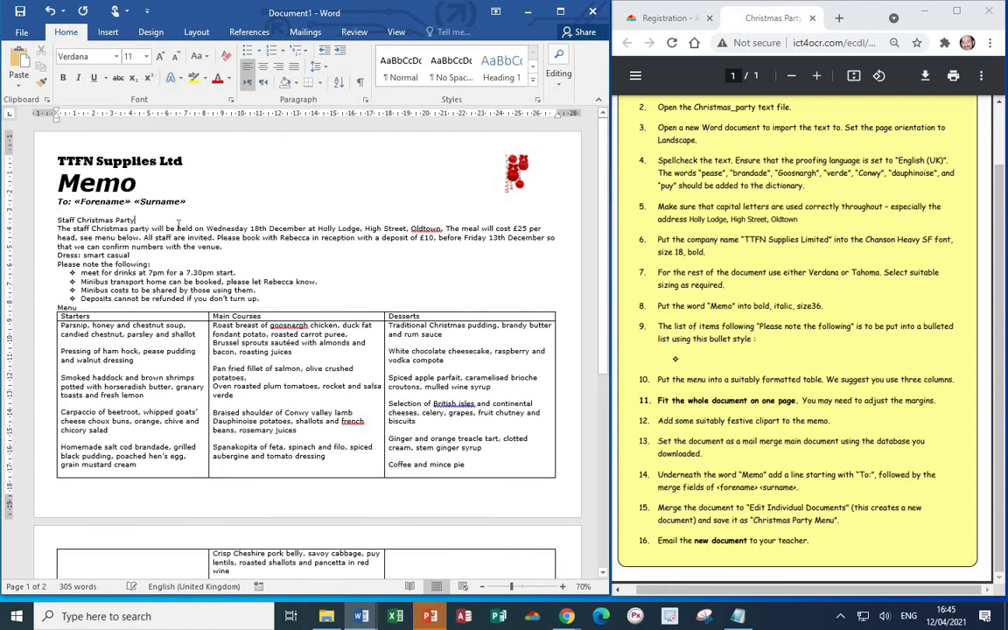
key(Return)
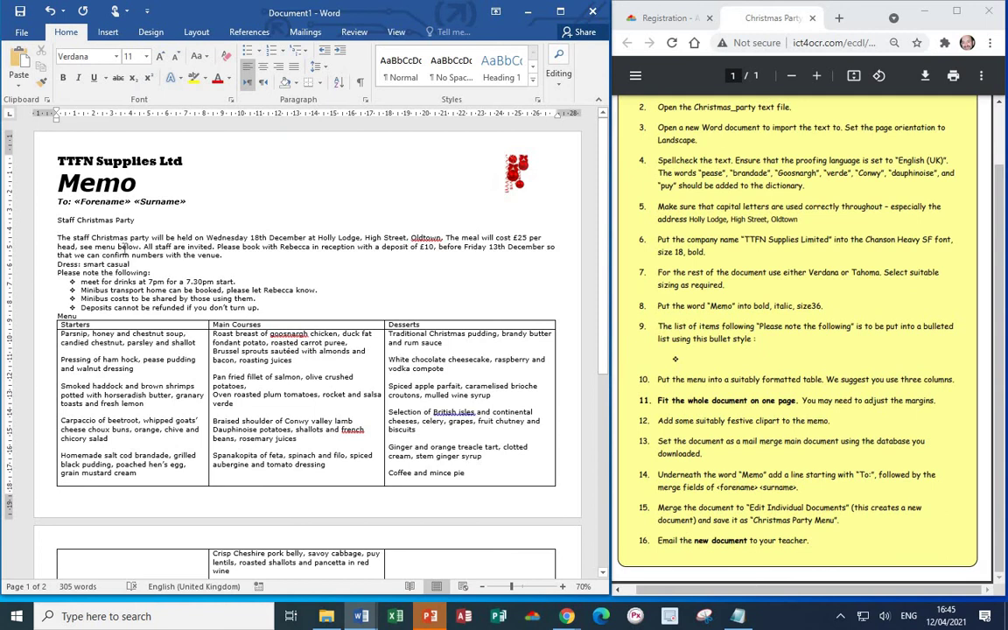
- Shrink the memo body text to 10 pt so it fits on one page
click(130, 263)
drag(56, 220, 509, 399)
scroll(509, 399, down, 2)
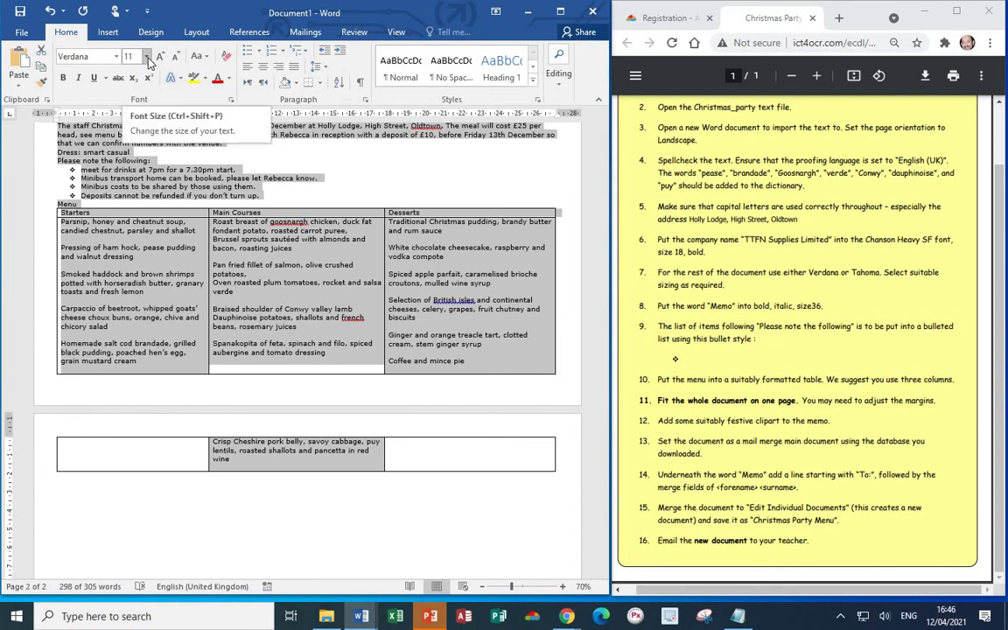
click(148, 58)
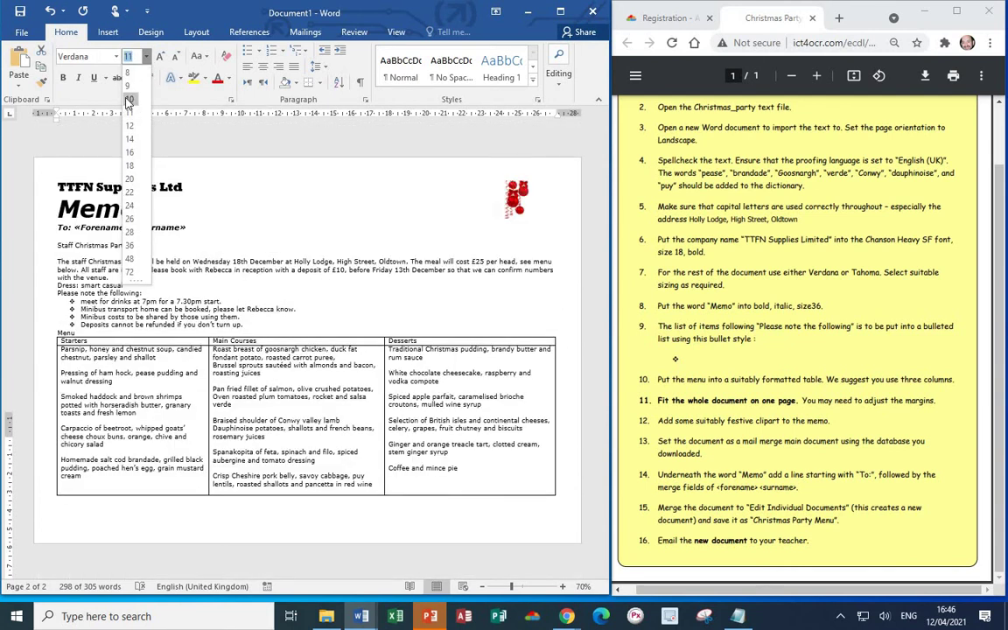
key(Escape)
click(353, 213)
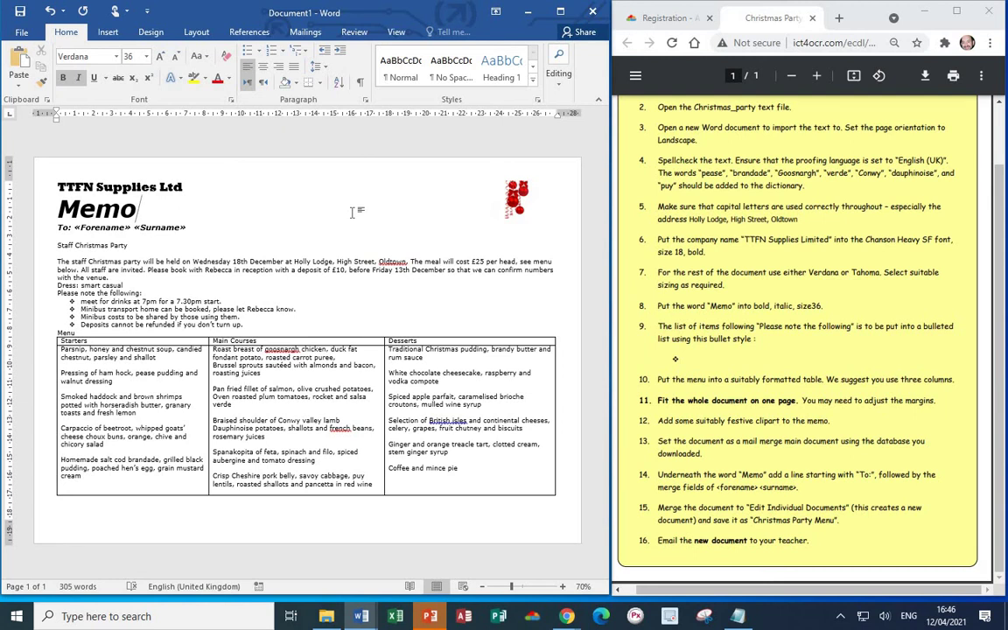
- Merge all records into individual documents in a new Letters1 window, then maximise it
click(305, 33)
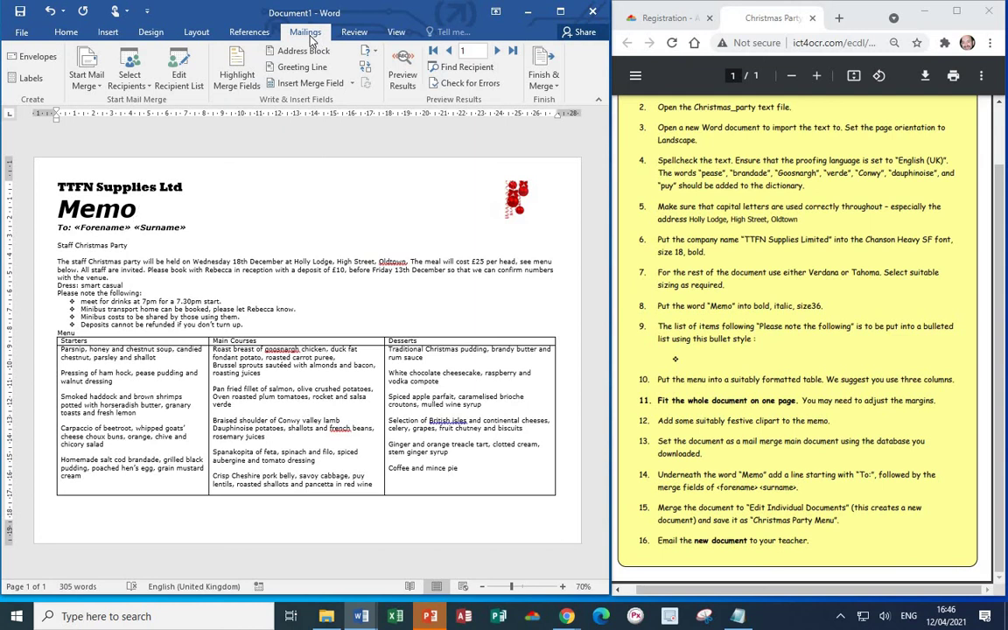
click(548, 85)
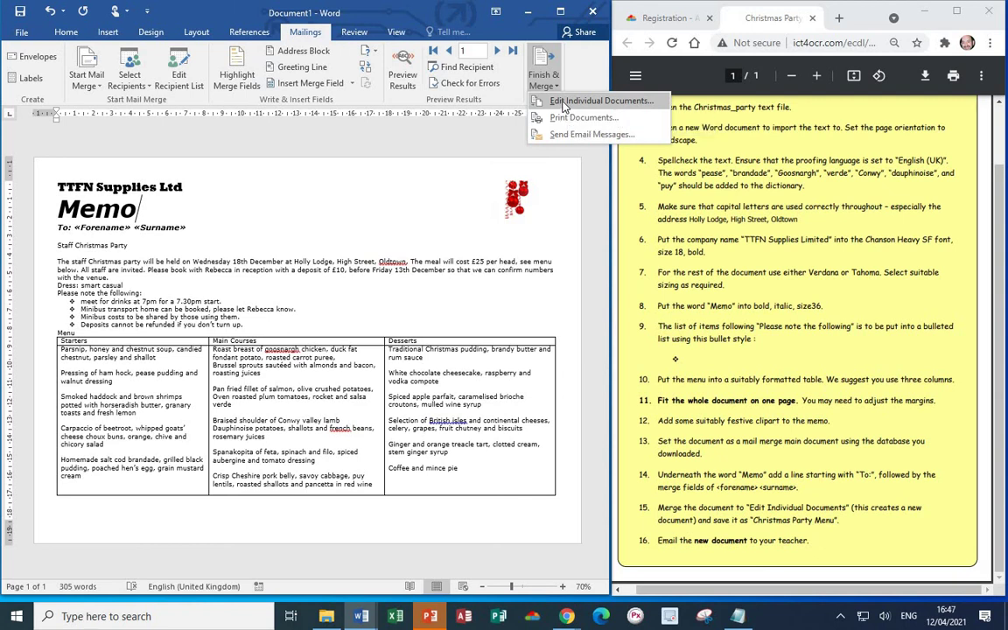
click(563, 103)
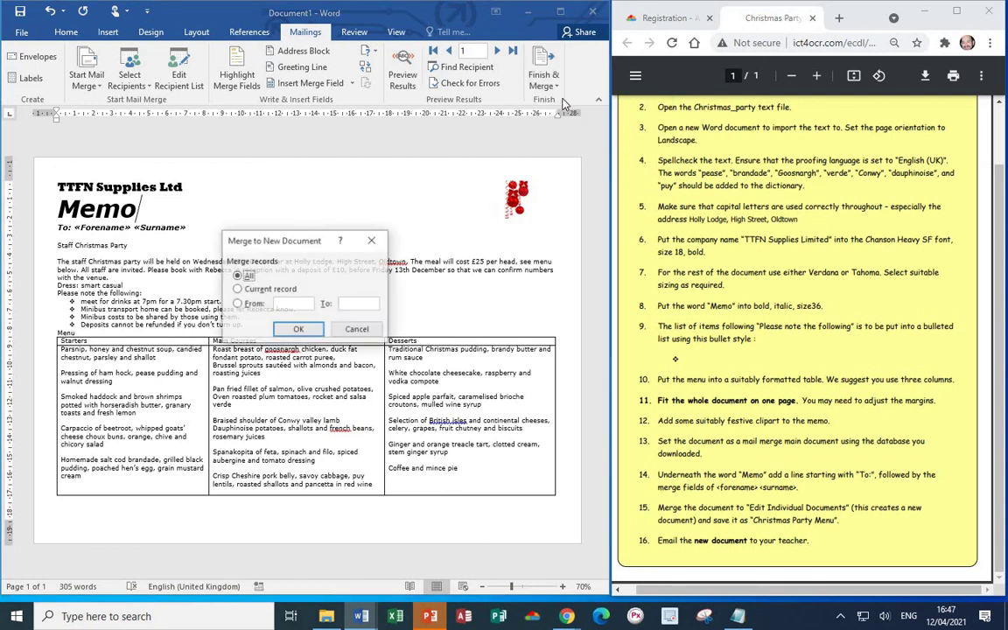
click(302, 329)
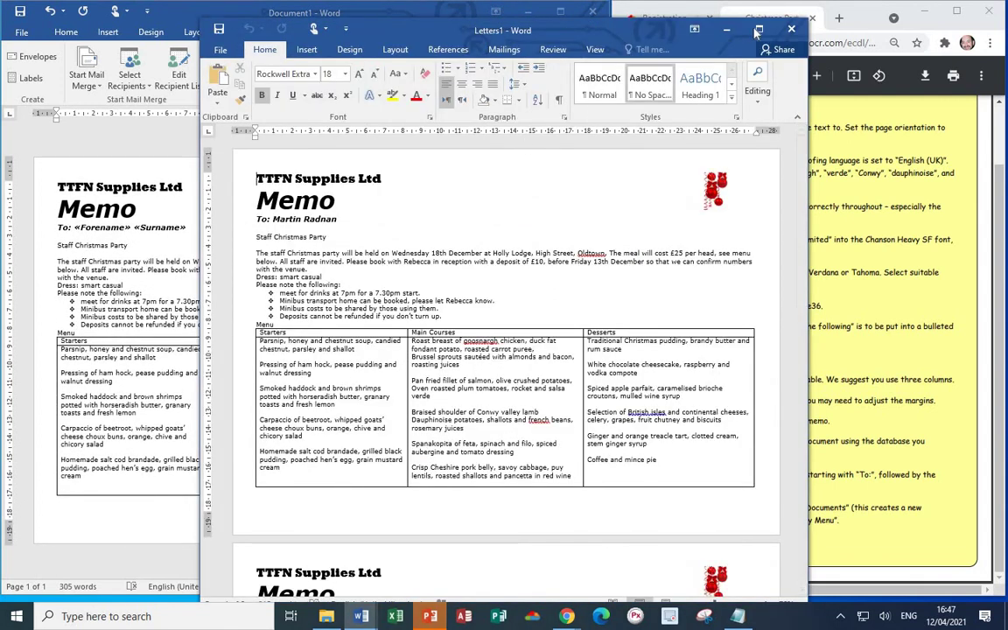
click(758, 30)
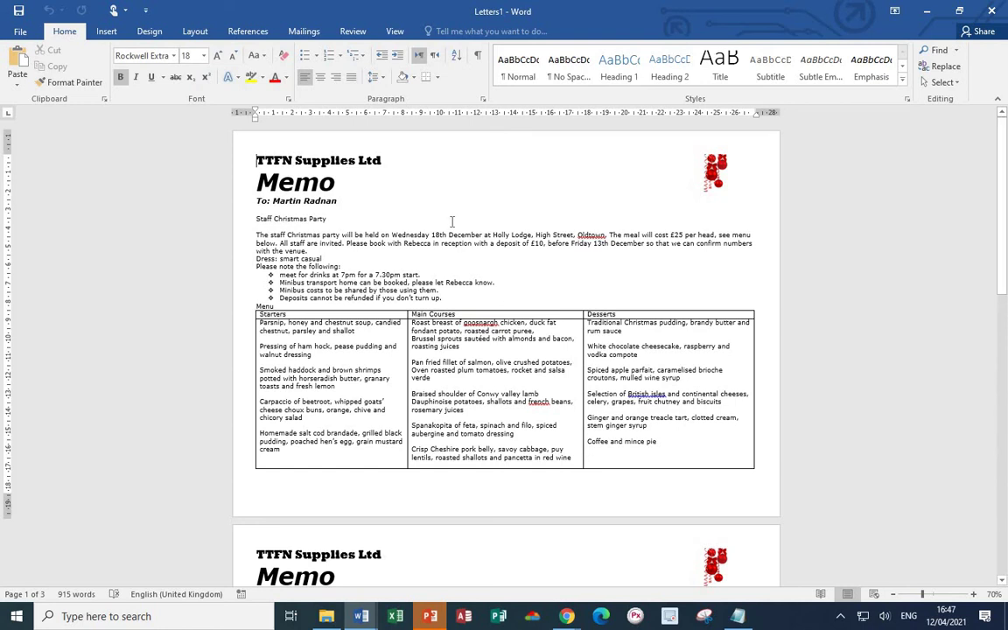
- Save the merged Letters1 document to the Desktop as 'XMAS party menu'
click(20, 33)
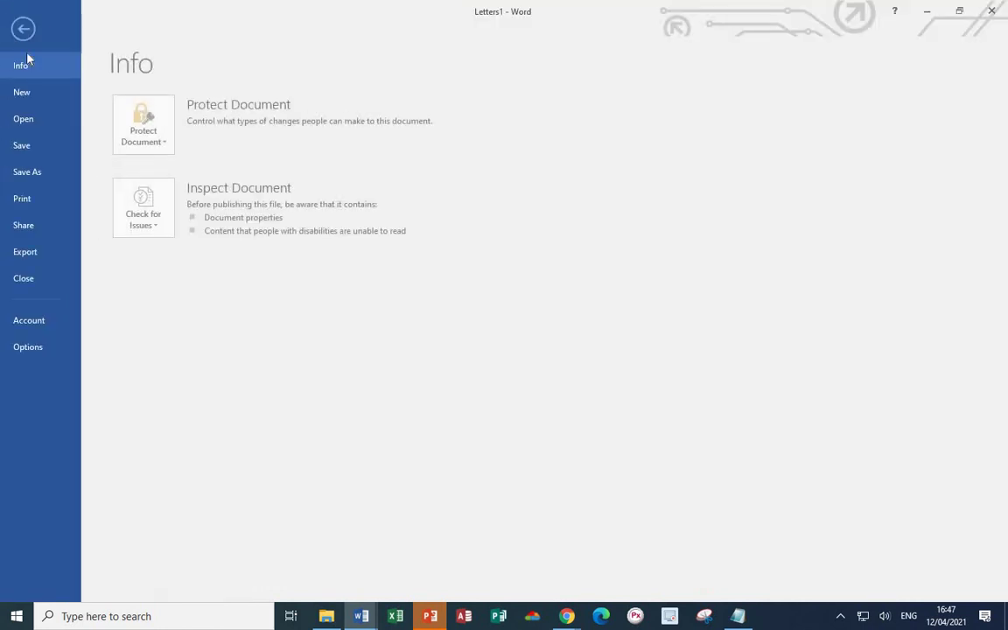
click(33, 171)
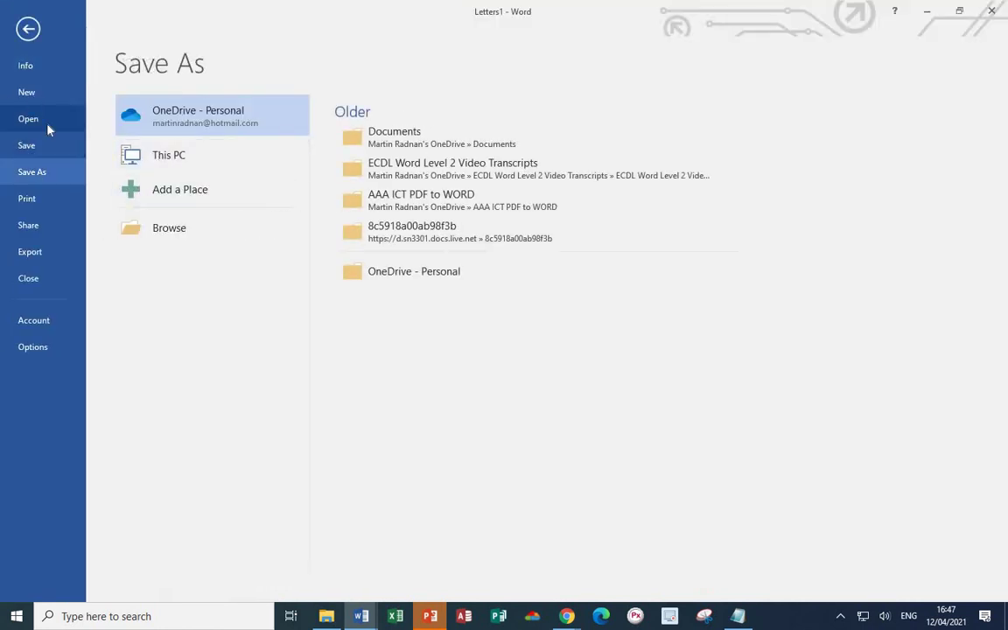
click(163, 227)
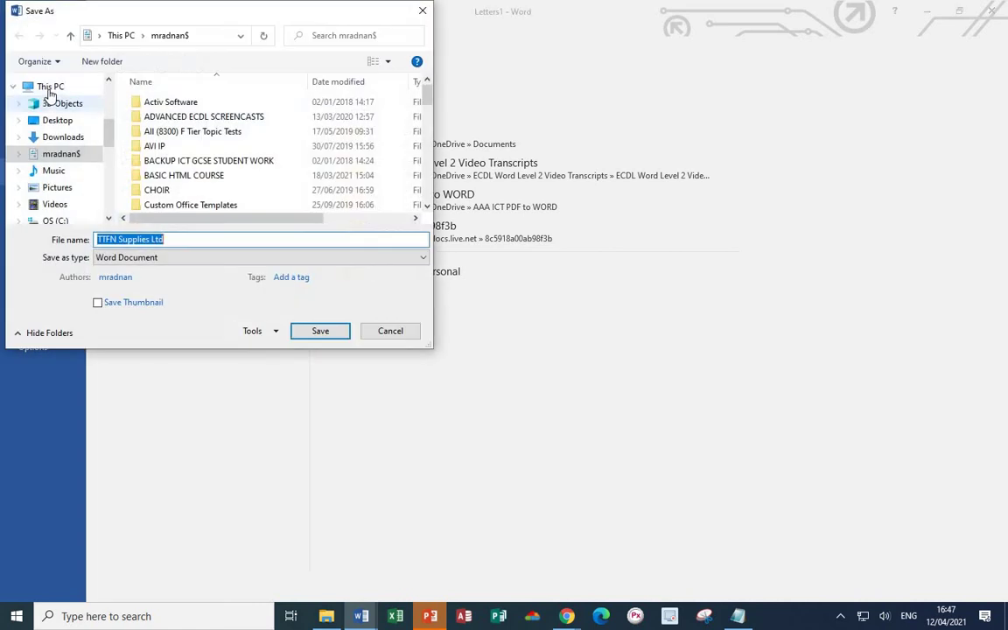
click(70, 122)
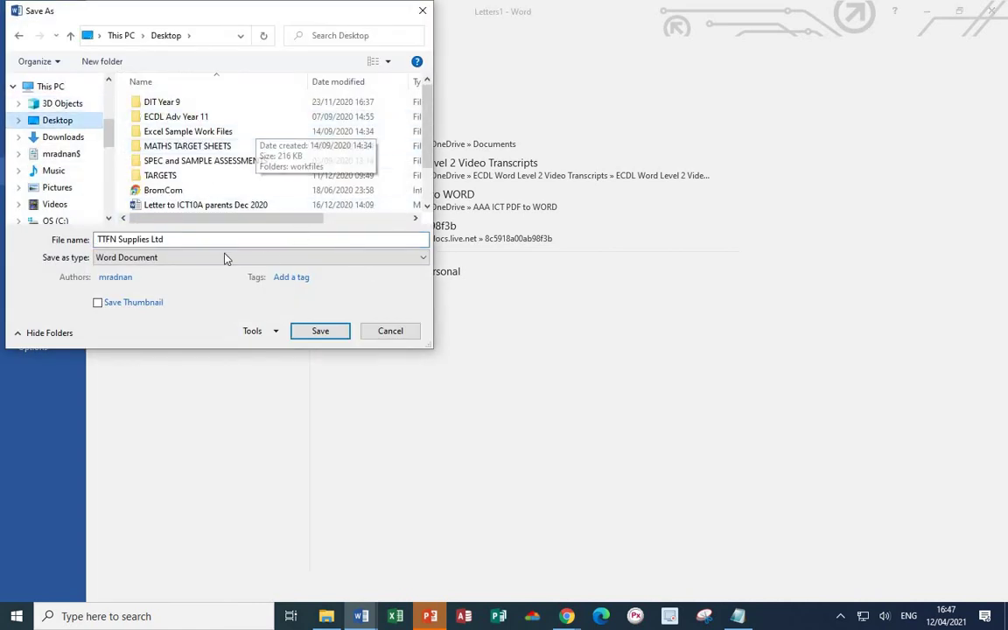
drag(178, 240, 31, 229)
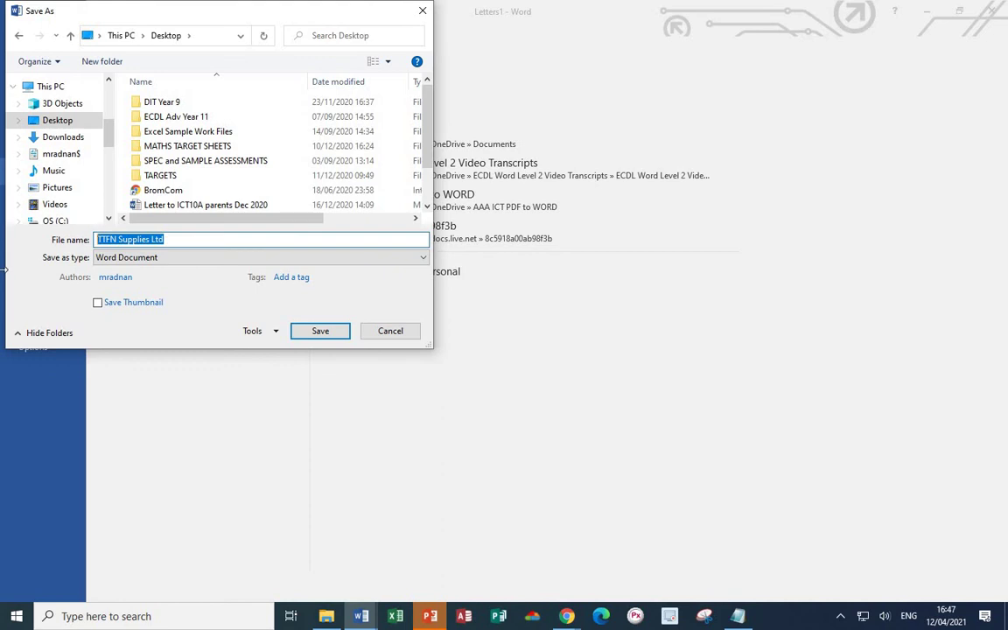
text(X)
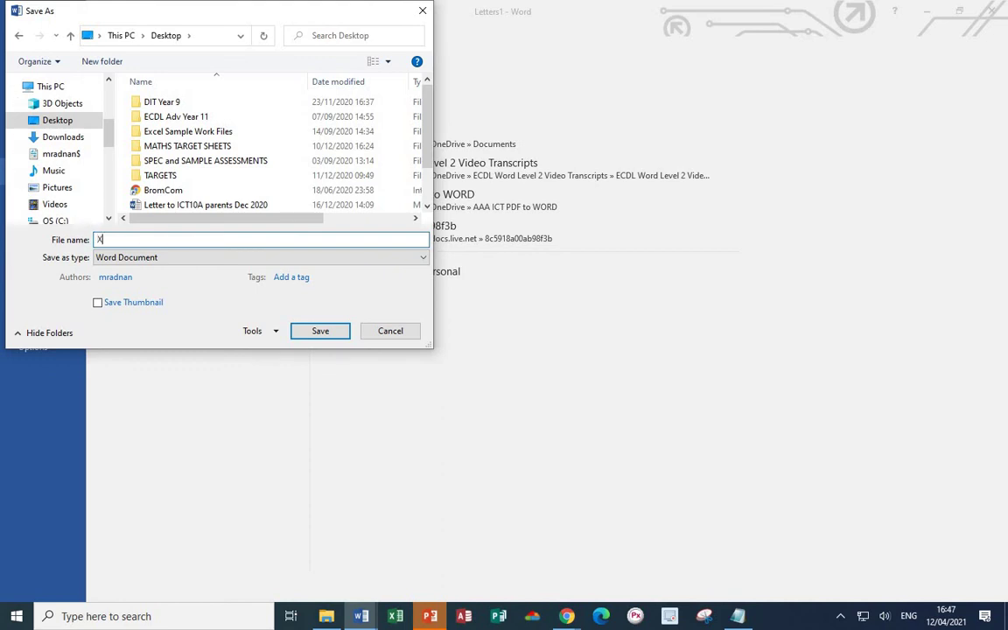
text(MAS party menu)
click(320, 331)
scroll(283, 275, down, 5)
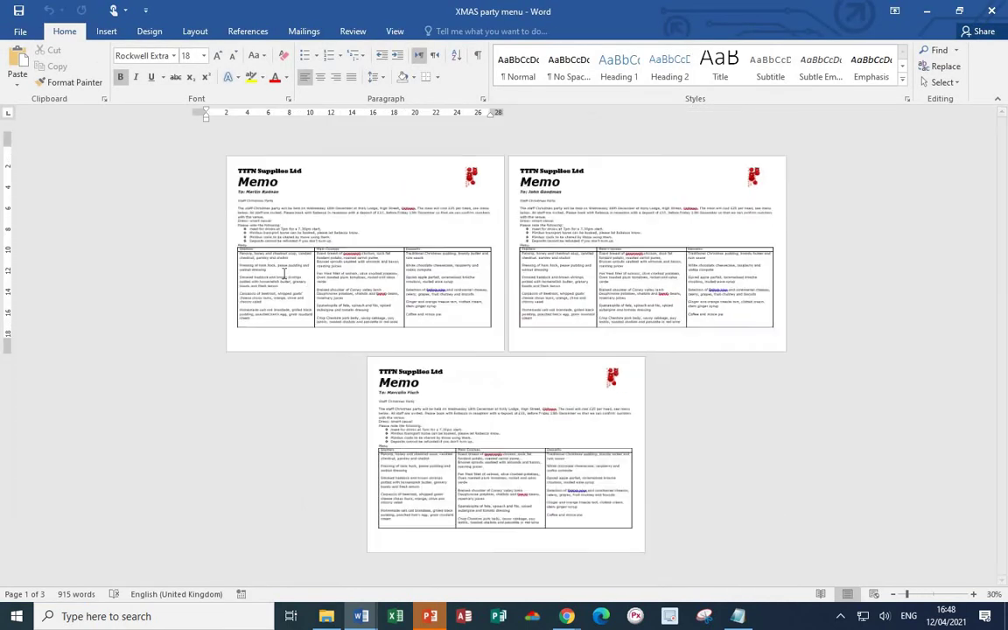
scroll(277, 279, down, 1)
scroll(276, 279, up, 2)
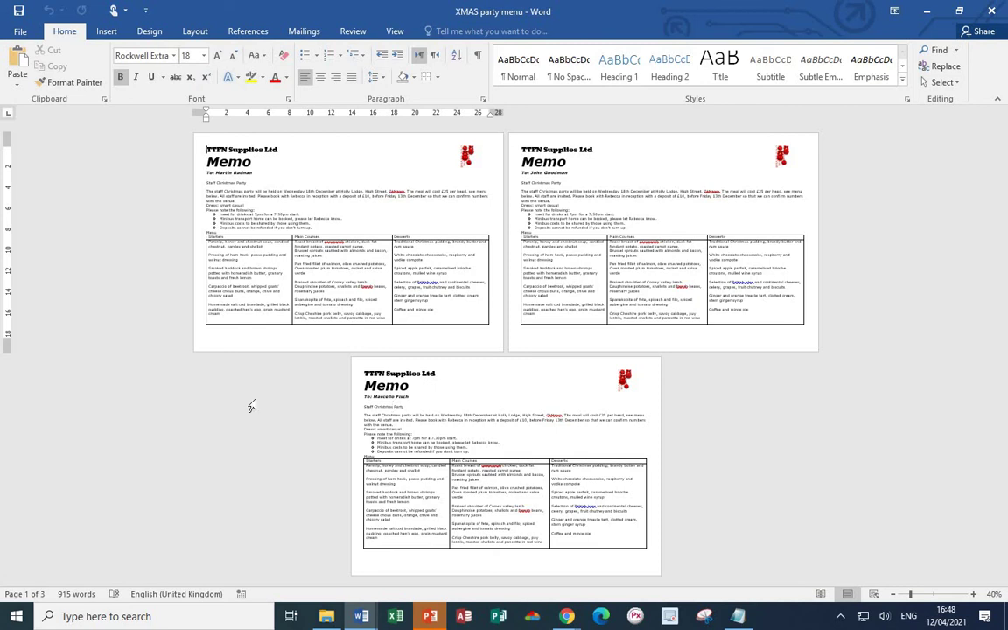
- Send the XMAS party menu document by email as an attachment
click(20, 32)
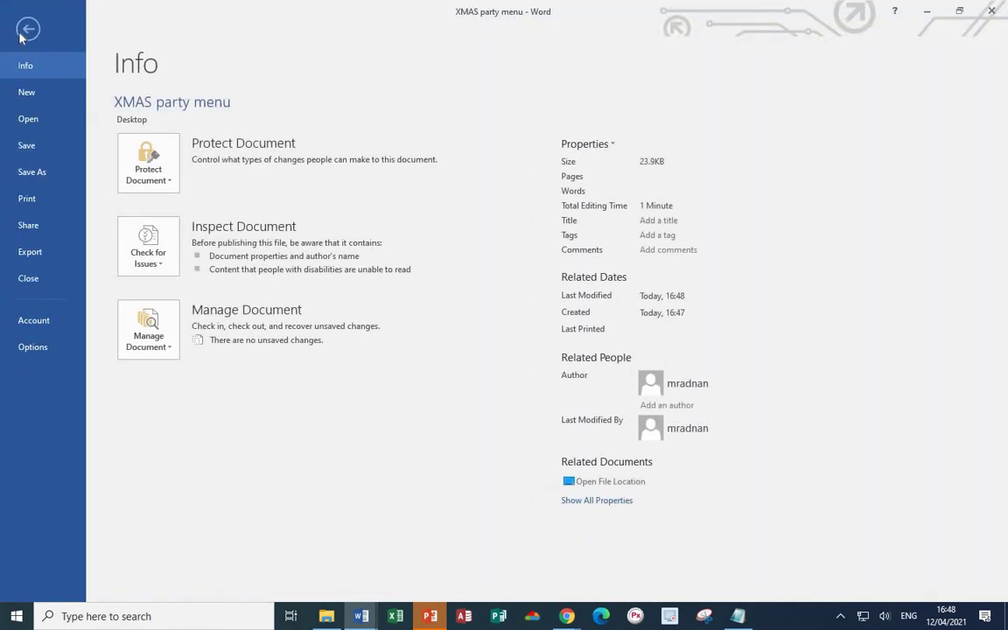
click(24, 226)
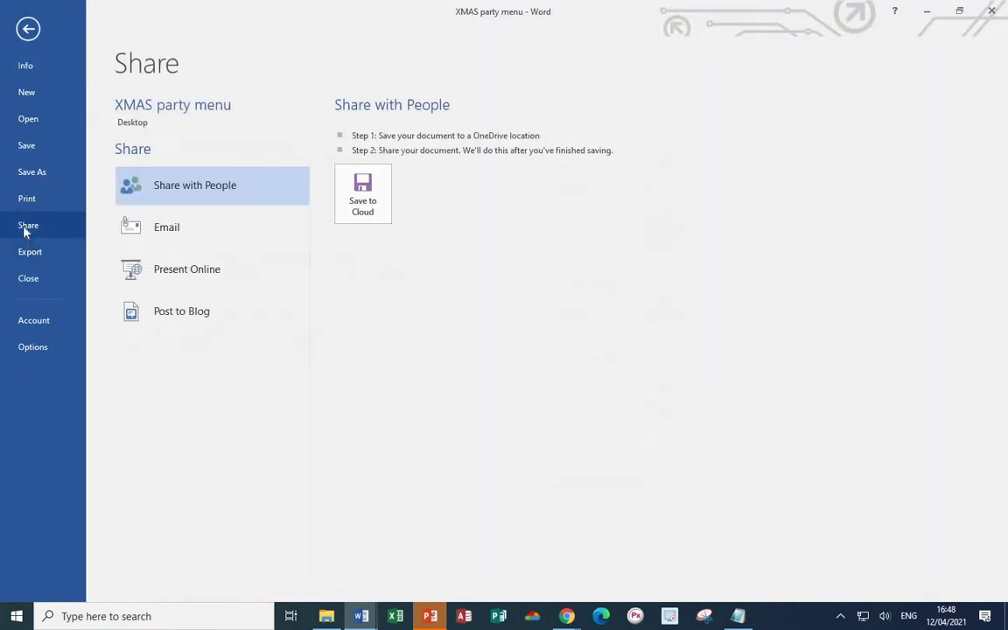
click(194, 230)
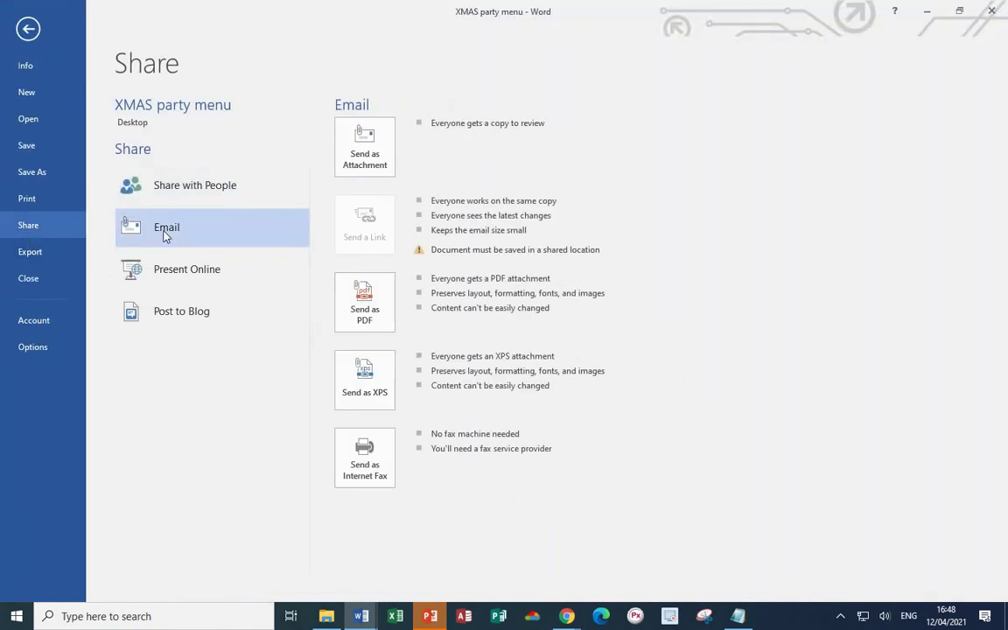
click(374, 157)
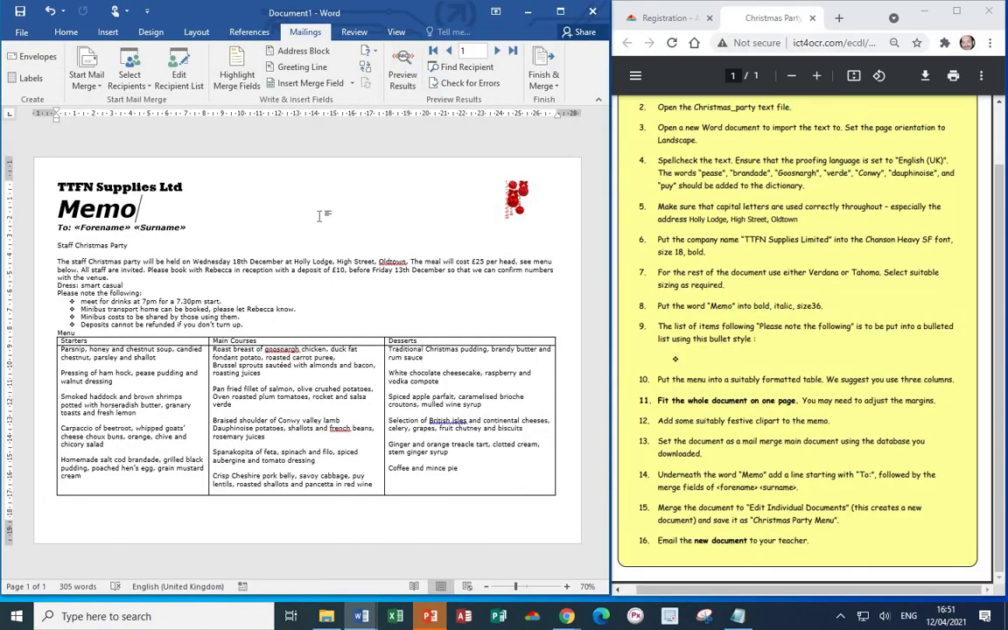